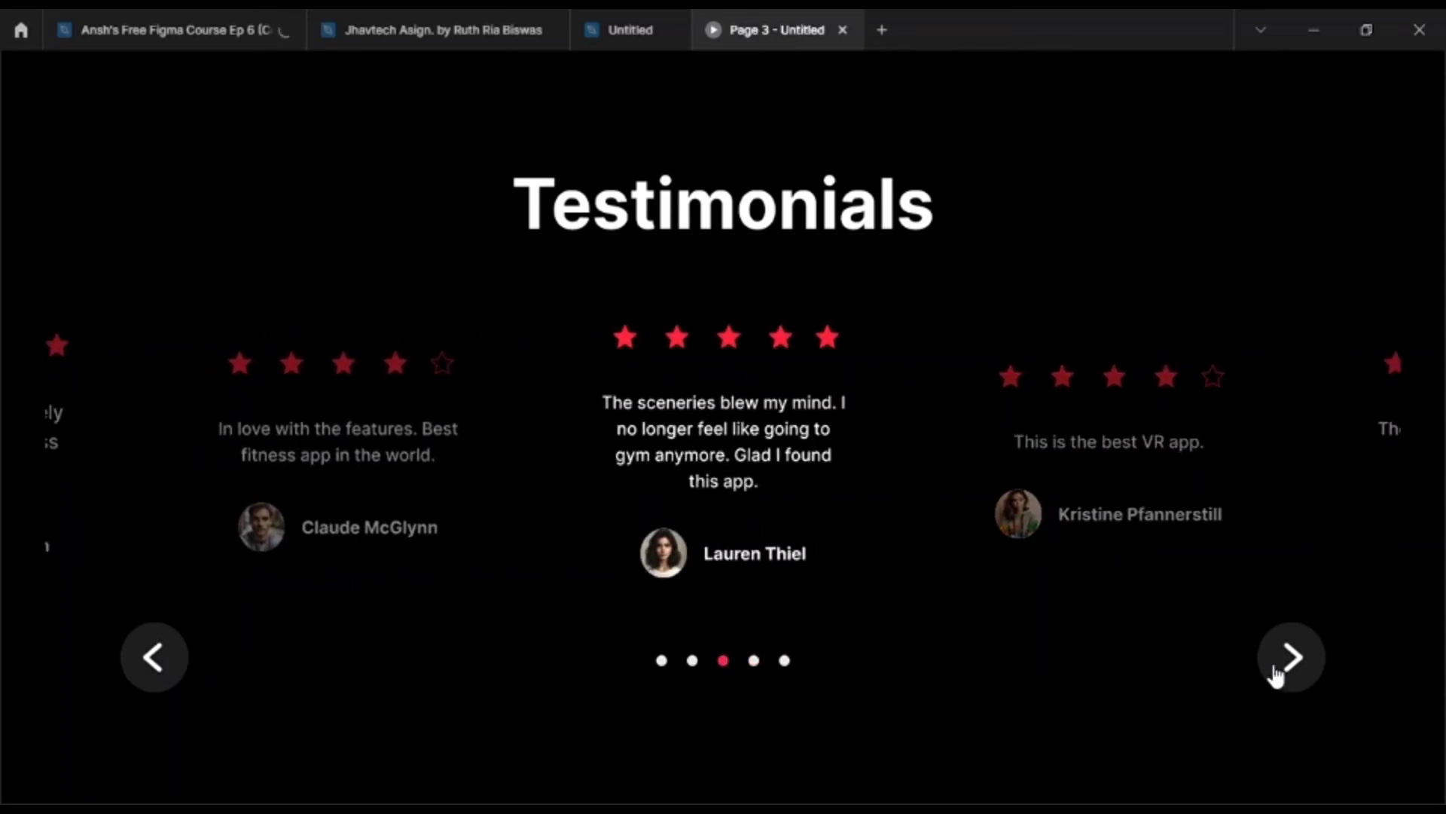
Step: Advance the testimonial carousel preview twice to the last card, then return to the design file
{"action": "left_click", "coordinate": [1282, 666]}
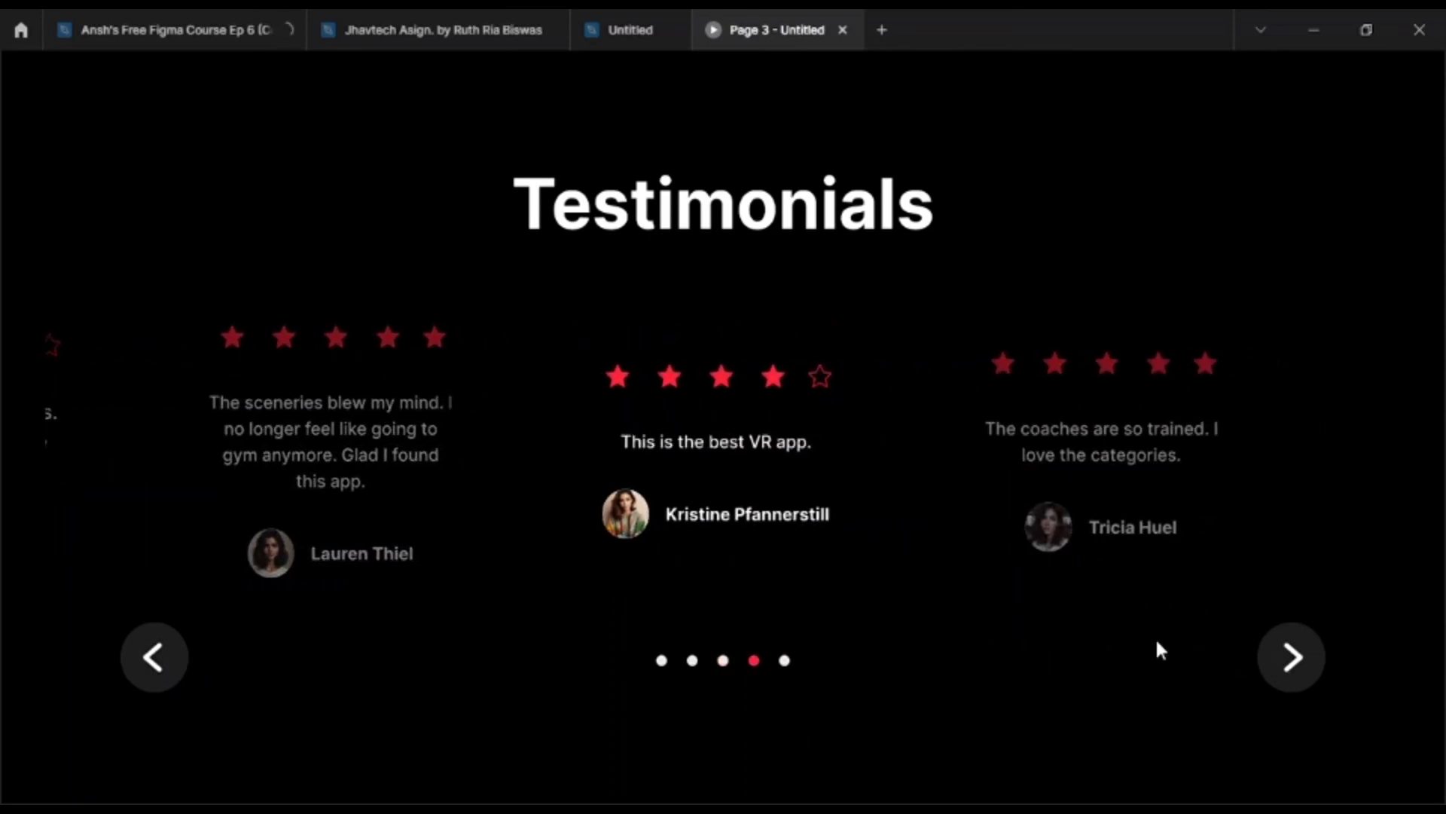
{"action": "left_click", "coordinate": [1296, 664]}
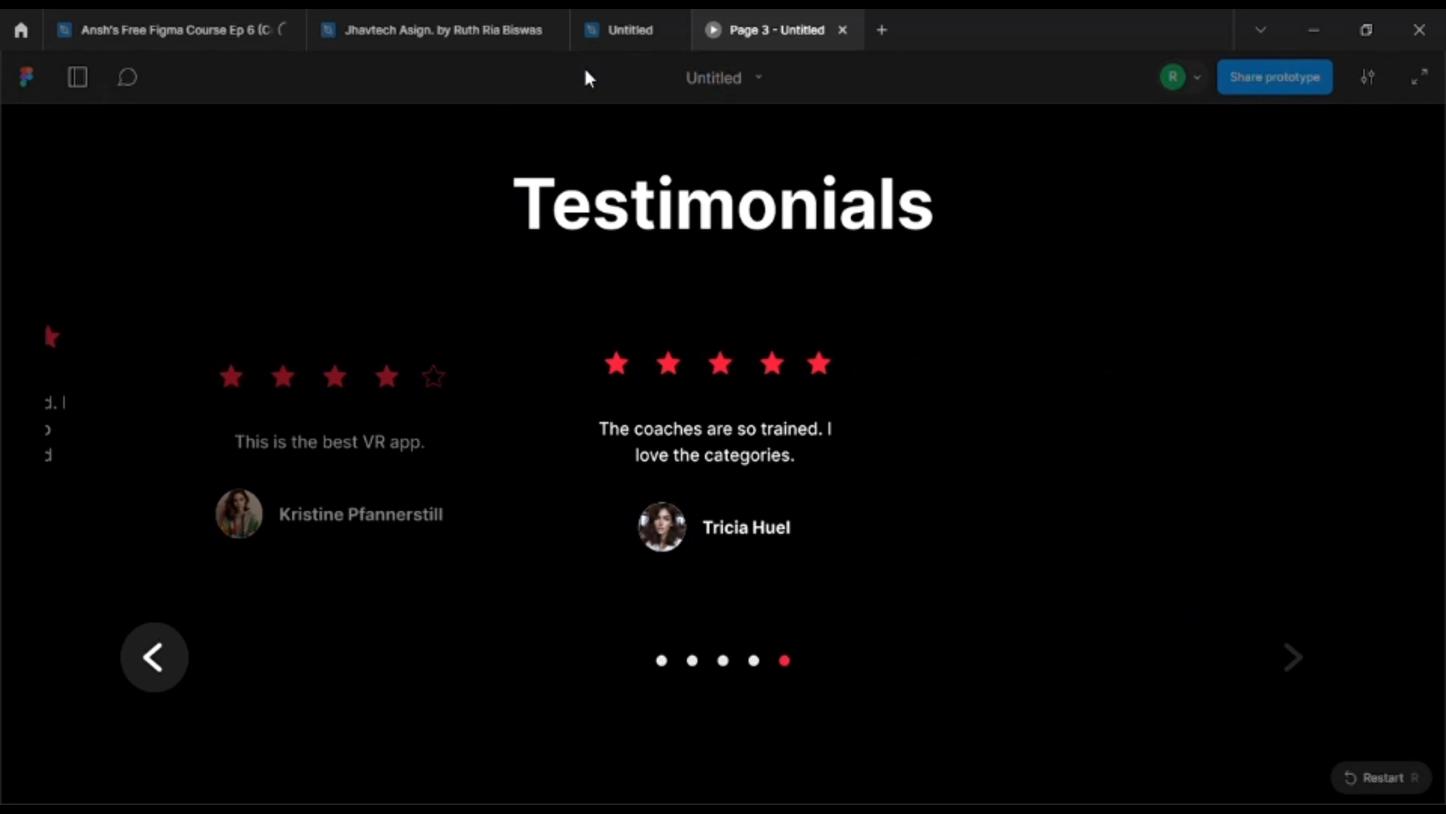
{"action": "left_click", "coordinate": [602, 29]}
Step: Zoom out and drag the older Testimonial frame far to the left
{"action": "scroll", "coordinate": [690, 527], "scroll_direction": "down", "scroll_amount": 1}
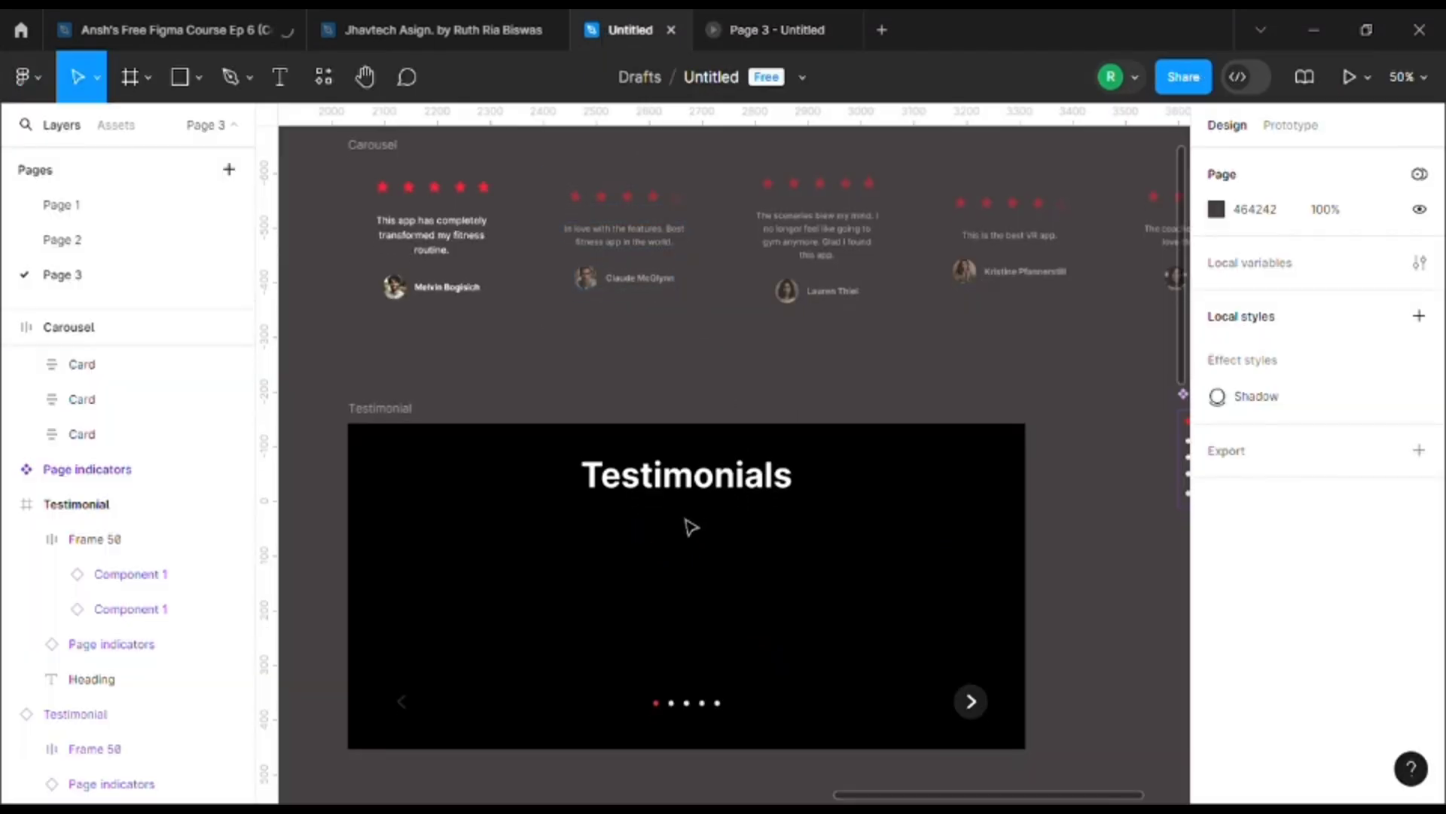
{"action": "key", "text": "ctrl+minus"}
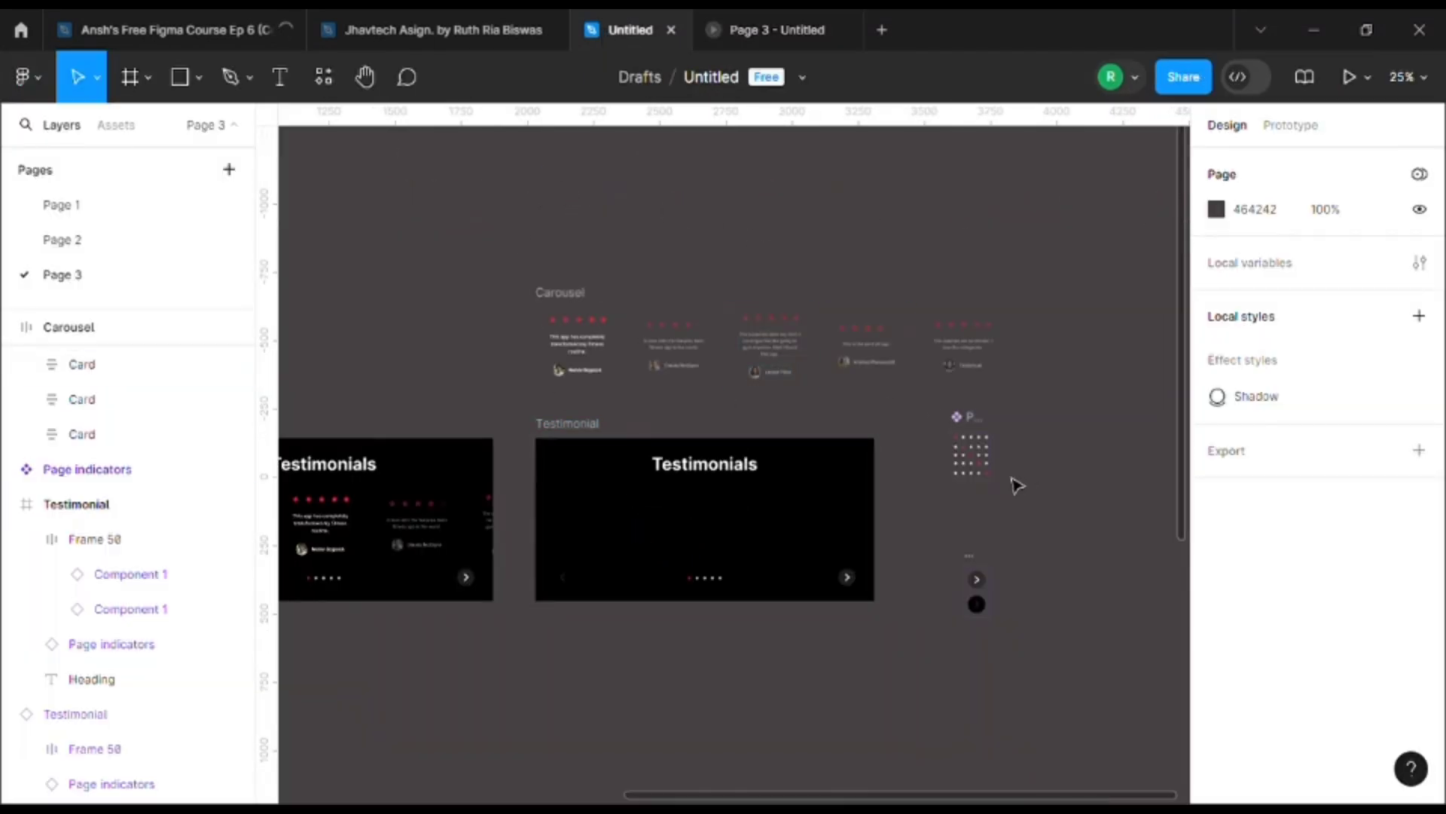
{"action": "left_click", "coordinate": [368, 469]}
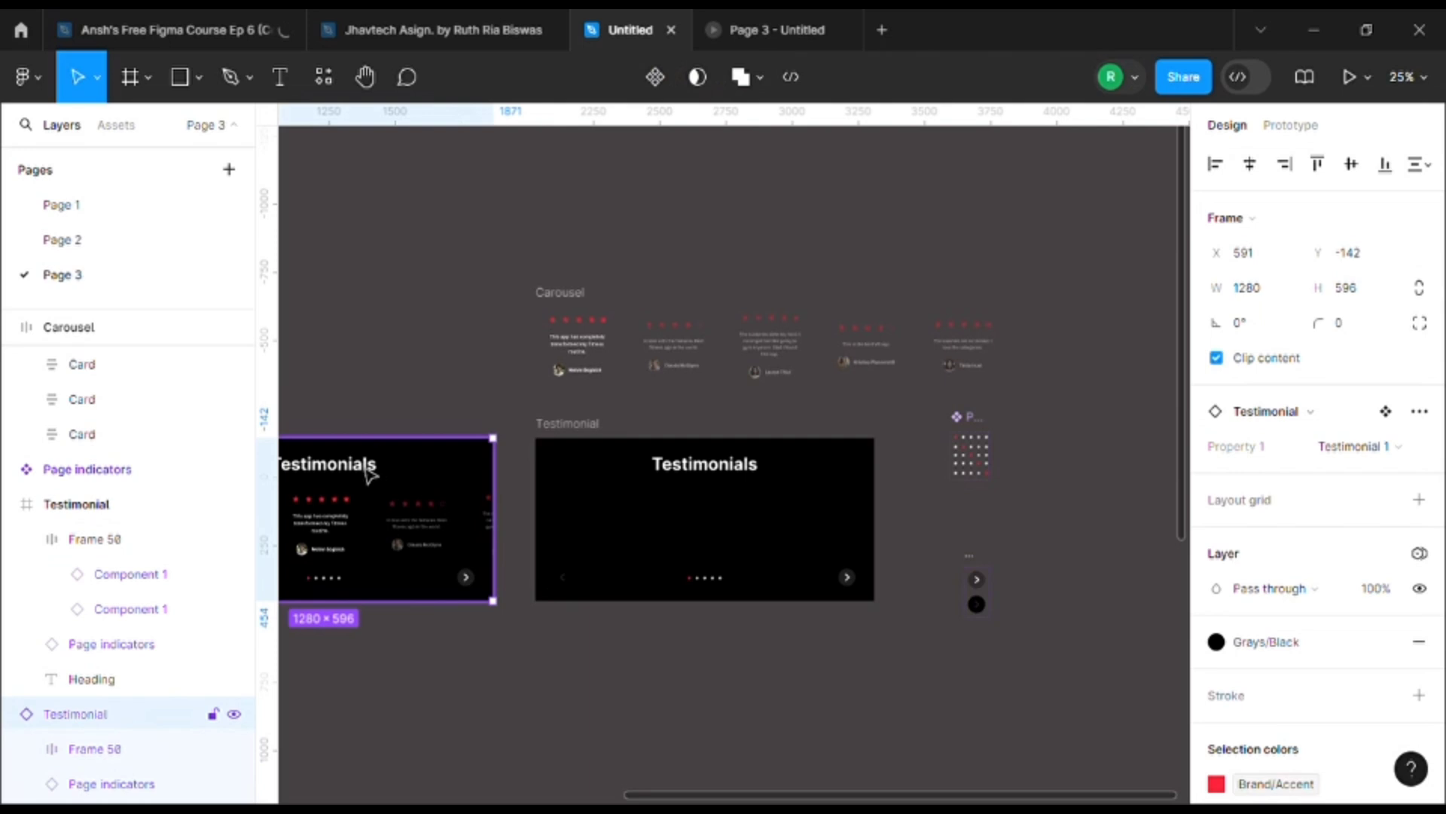
{"action": "left_click_drag", "start_coordinate": [367, 469], "coordinate": [269, 461]}
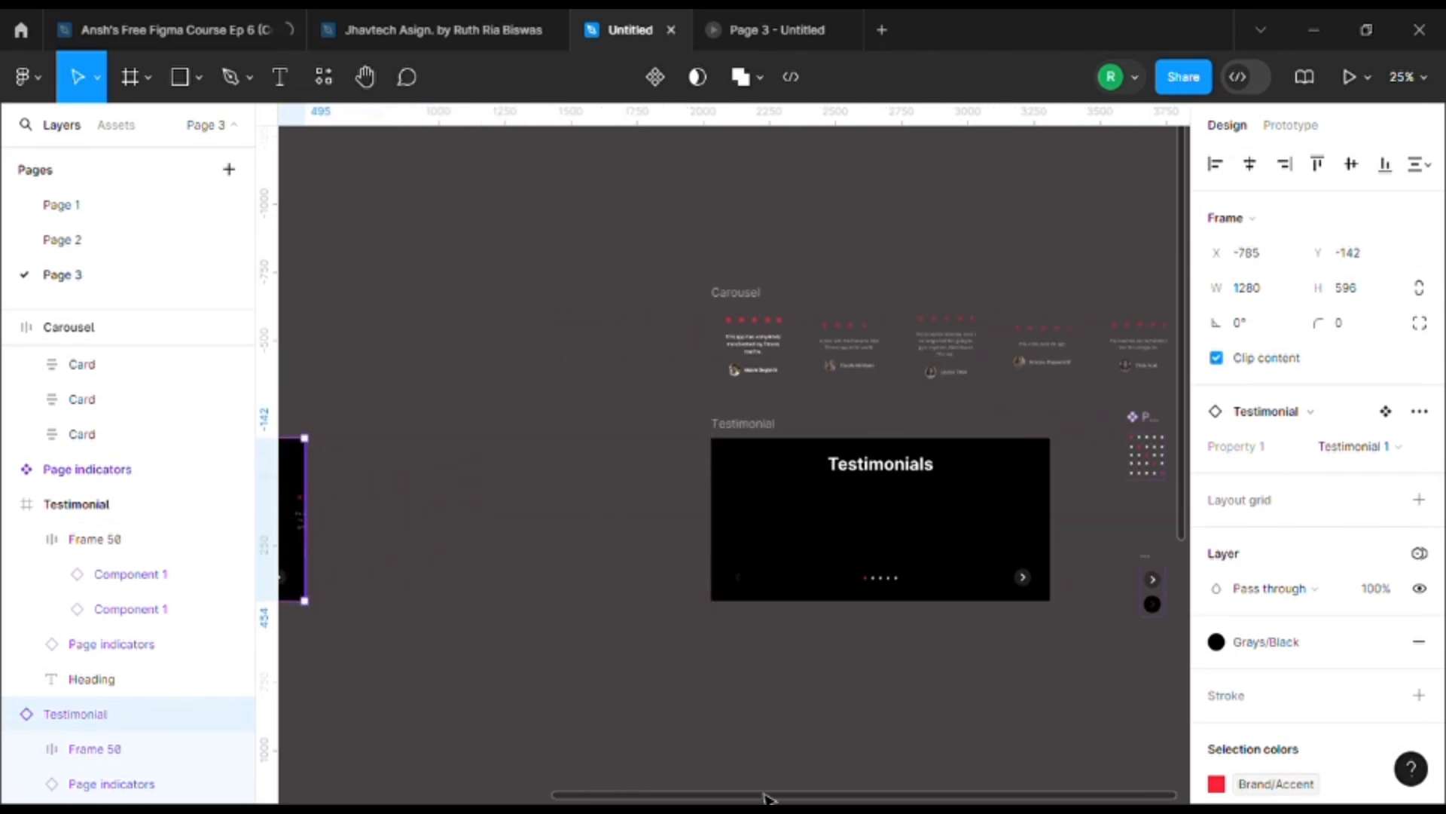
{"action": "left_click_drag", "start_coordinate": [788, 801], "coordinate": [864, 801]}
Step: Review the new Testimonial frame's 'Testimonials' heading and the Frame 58 row of arrows and dots
{"action": "left_click", "coordinate": [574, 459]}
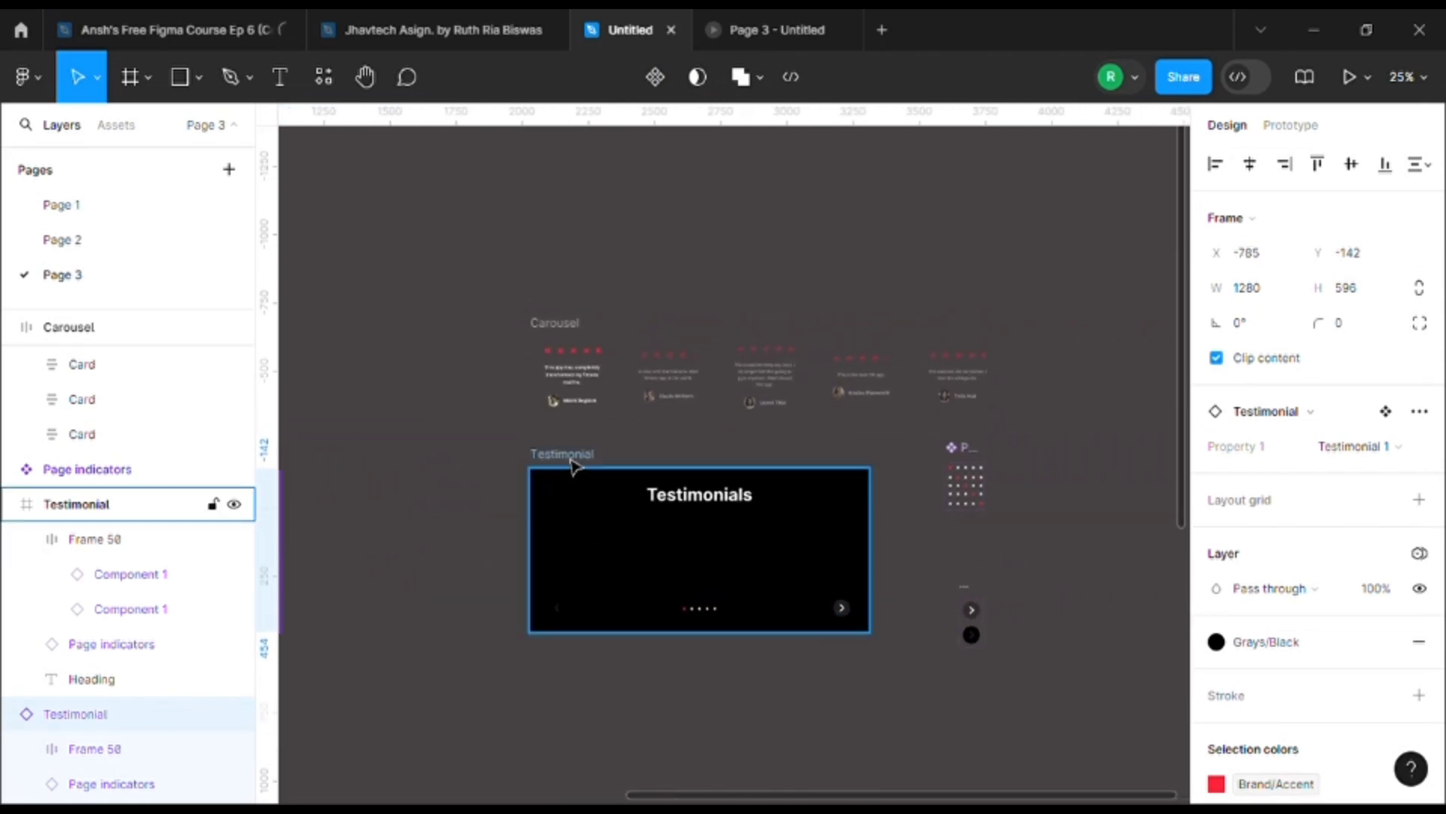
{"action": "left_click", "coordinate": [726, 512]}
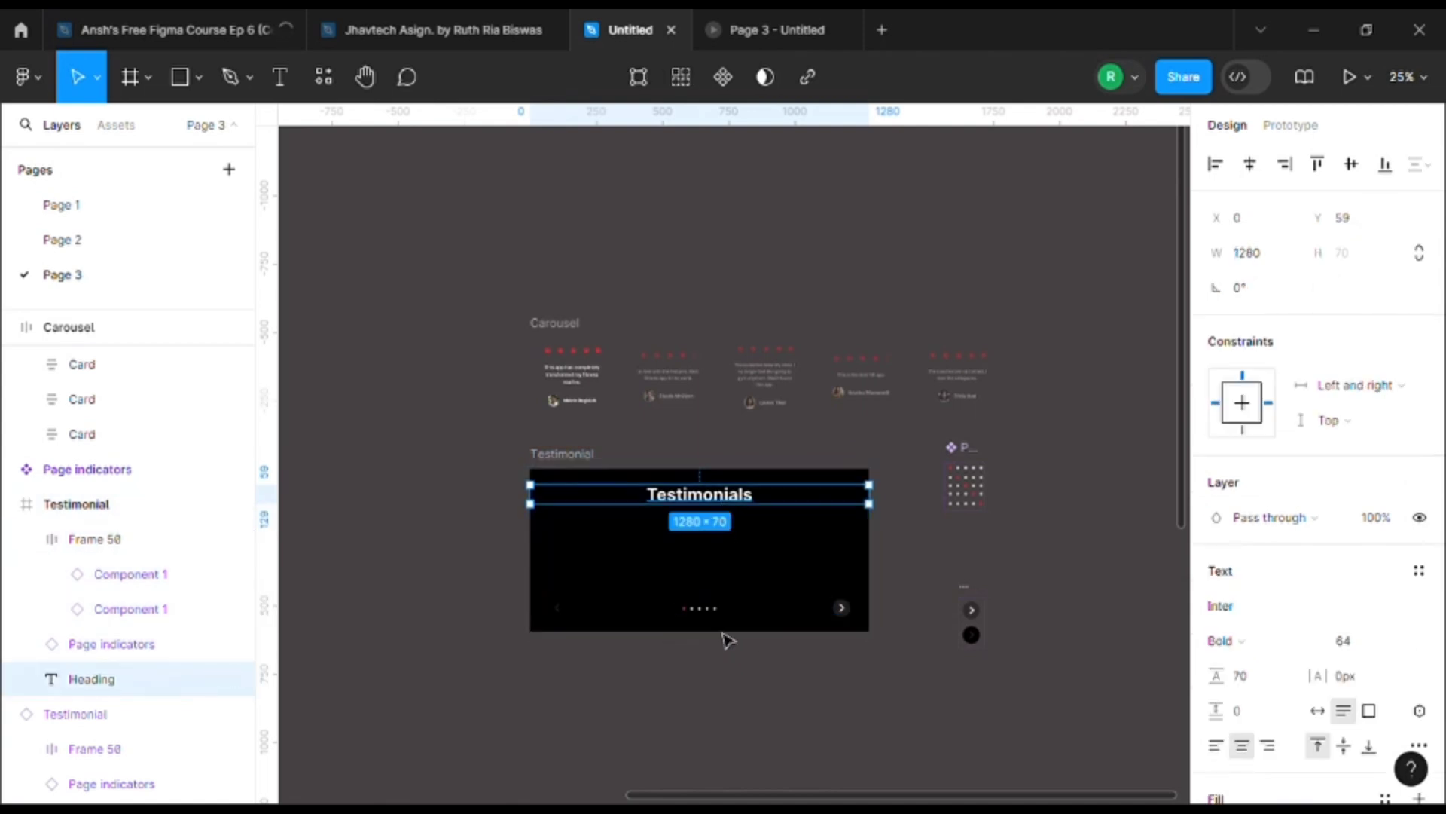
{"action": "key", "text": "ctrl+equal"}
{"action": "scroll", "coordinate": [673, 751], "scroll_direction": "down", "scroll_amount": 2}
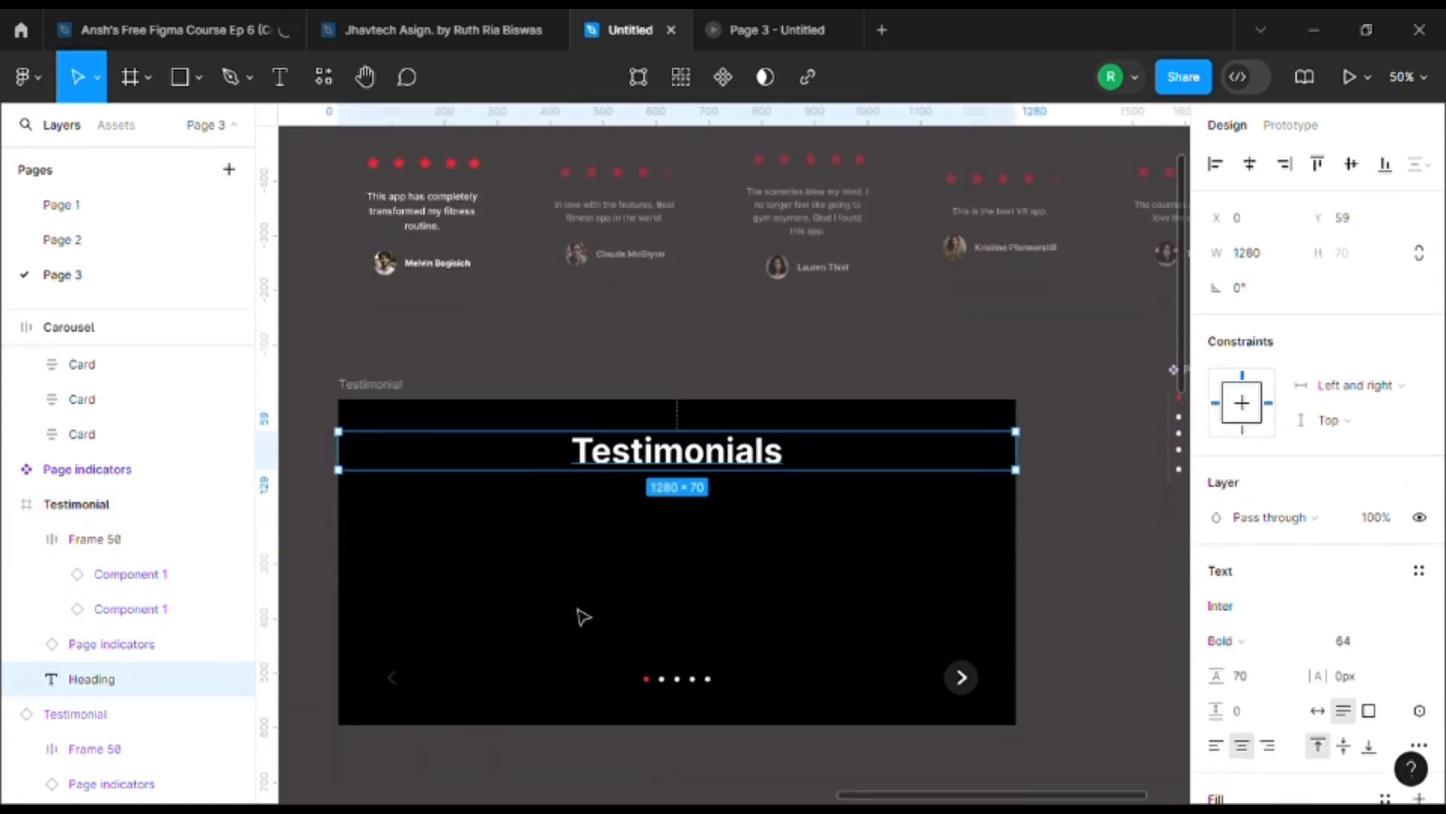
{"action": "left_click", "coordinate": [620, 574]}
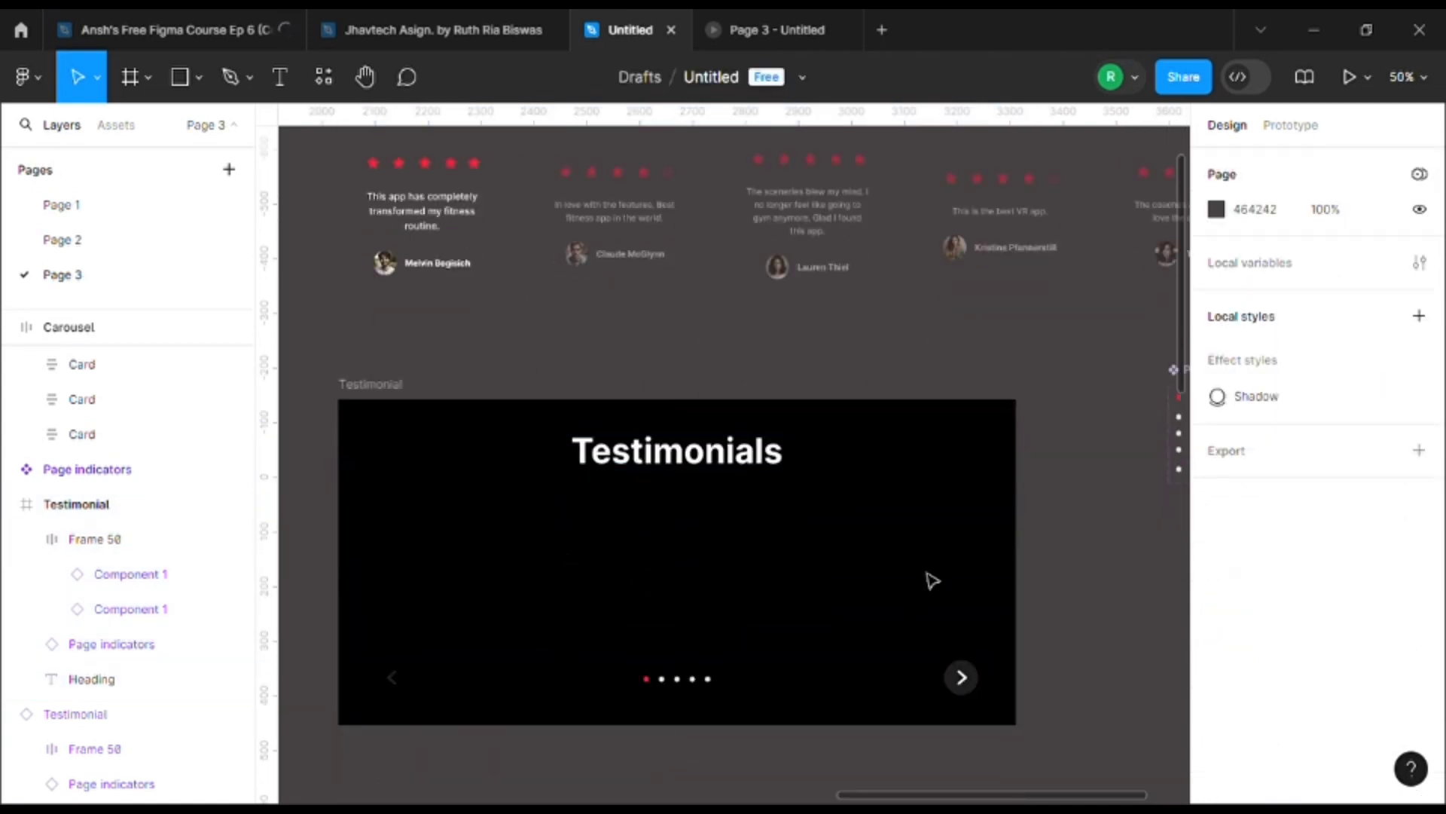
{"action": "left_click", "coordinate": [414, 694]}
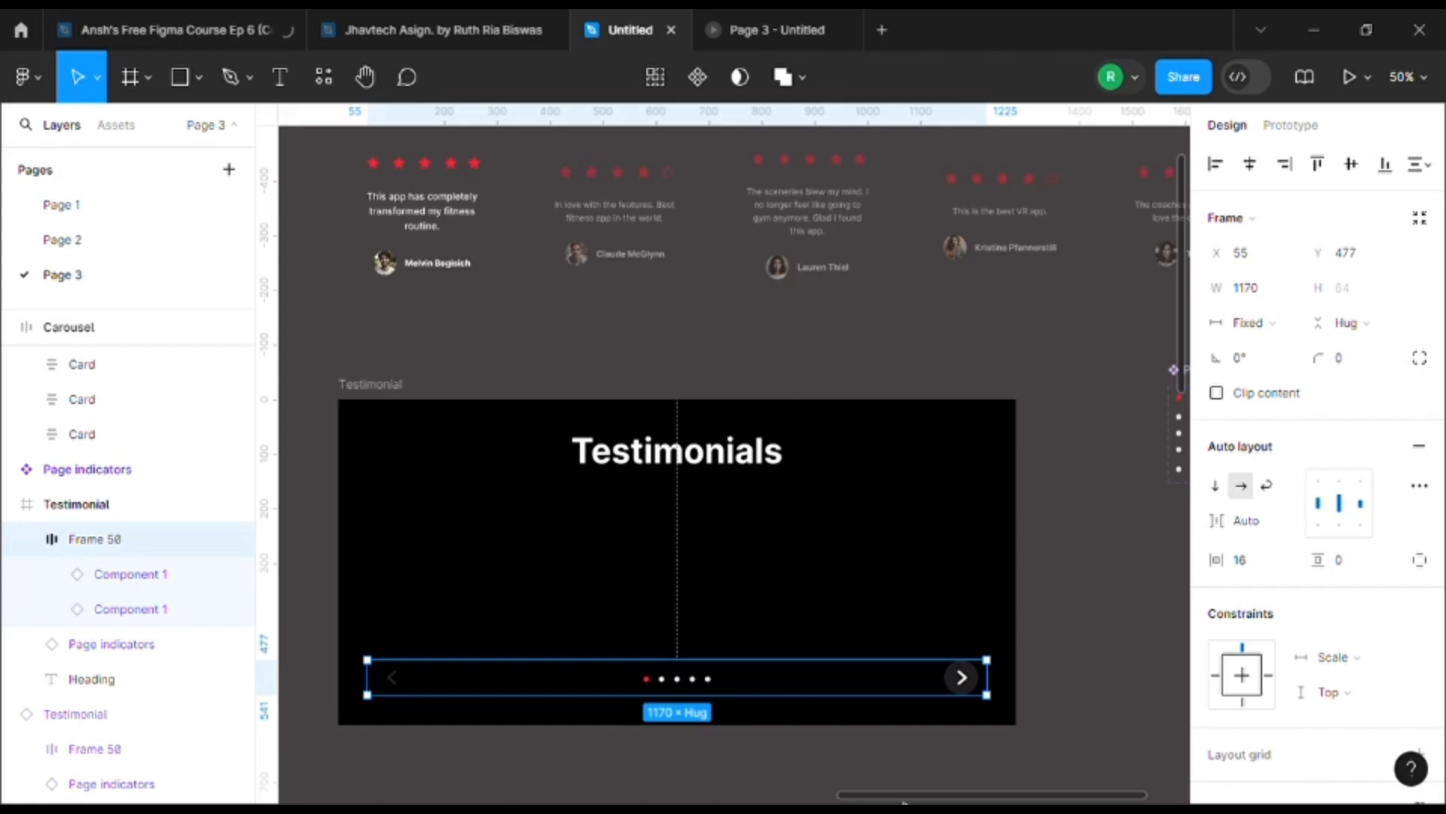
{"action": "scroll", "coordinate": [903, 798], "scroll_direction": "right", "scroll_amount": 5}
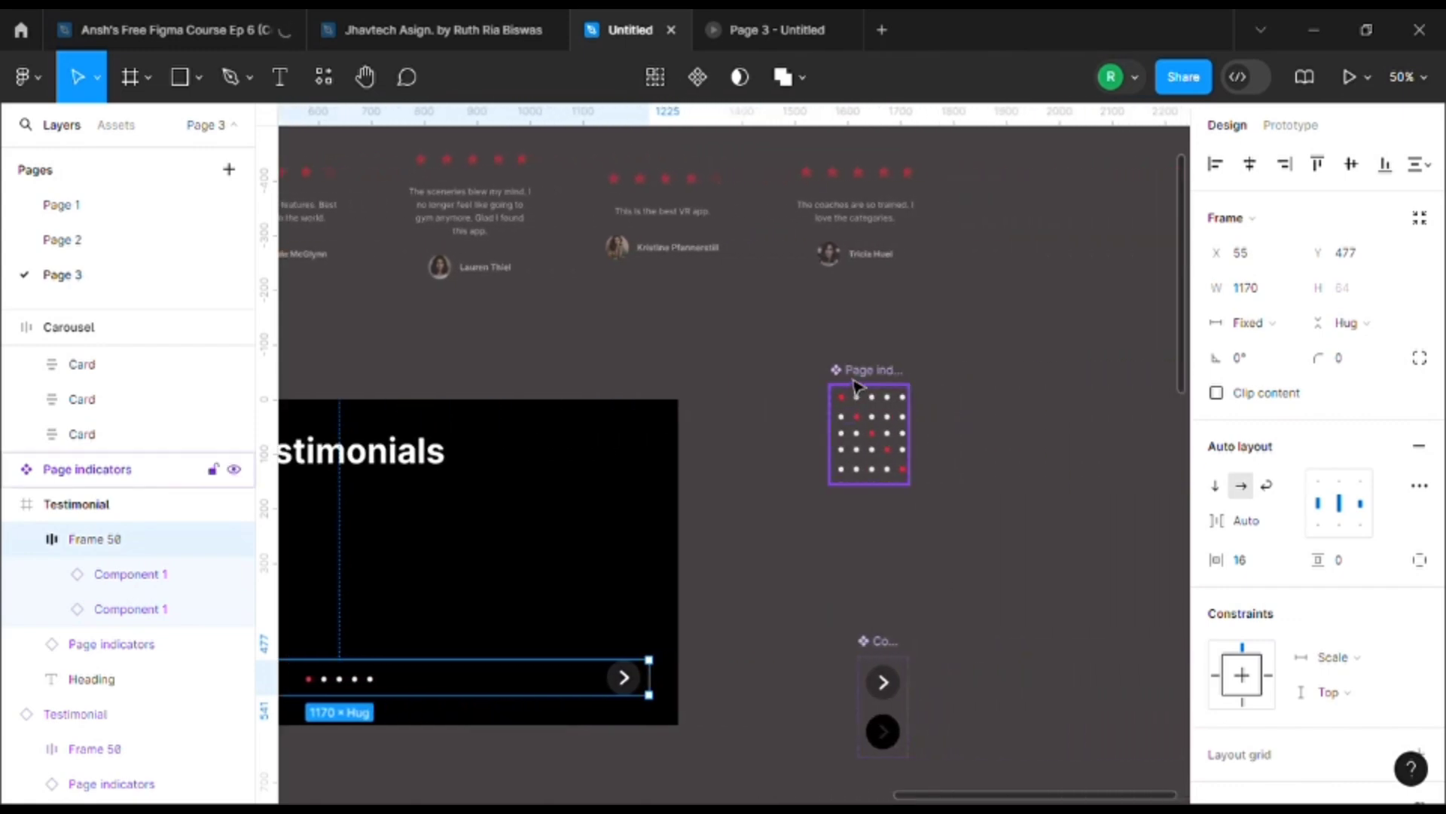
{"action": "left_click", "coordinate": [856, 374]}
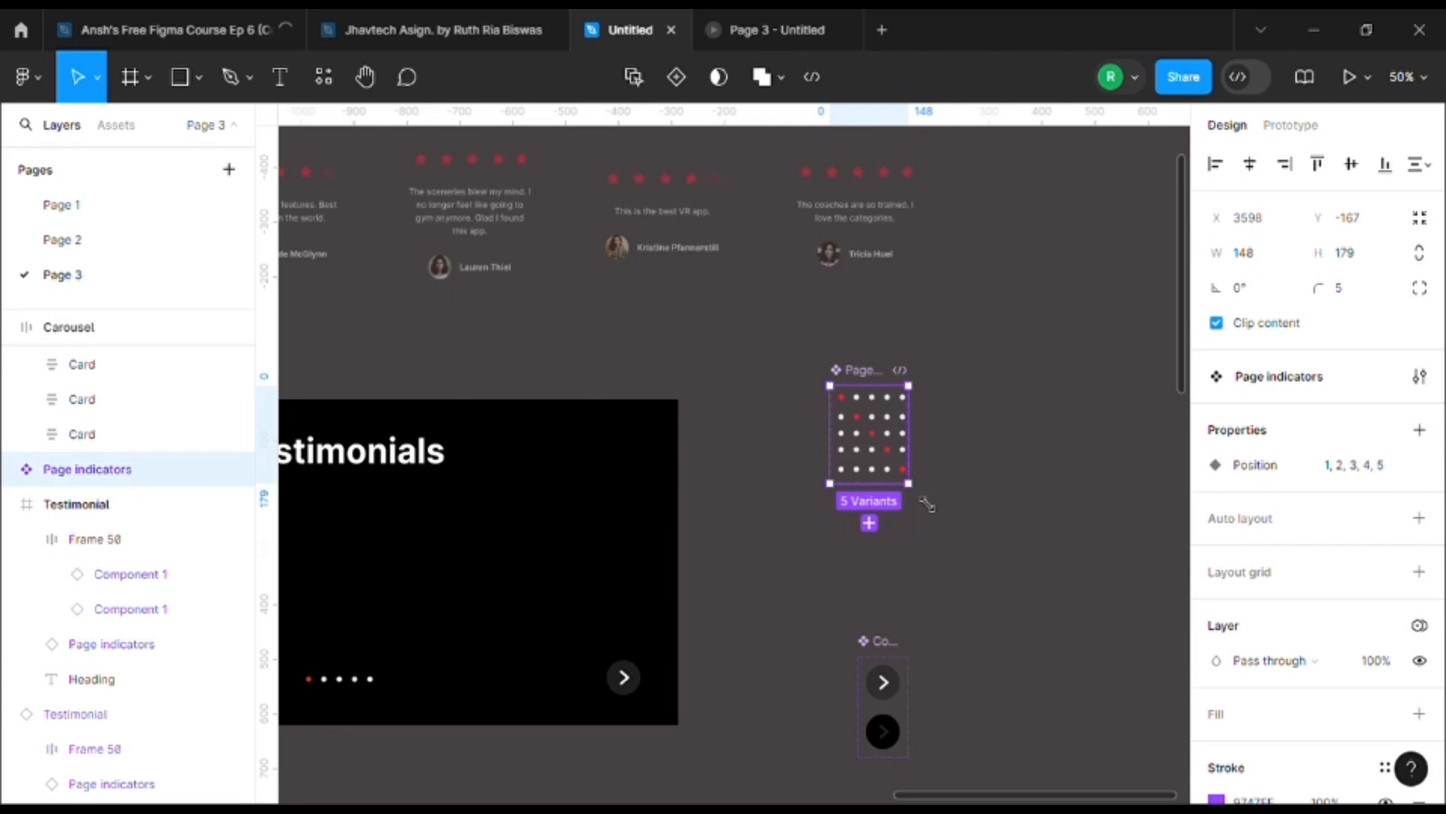
{"action": "key", "text": "shift+0"}
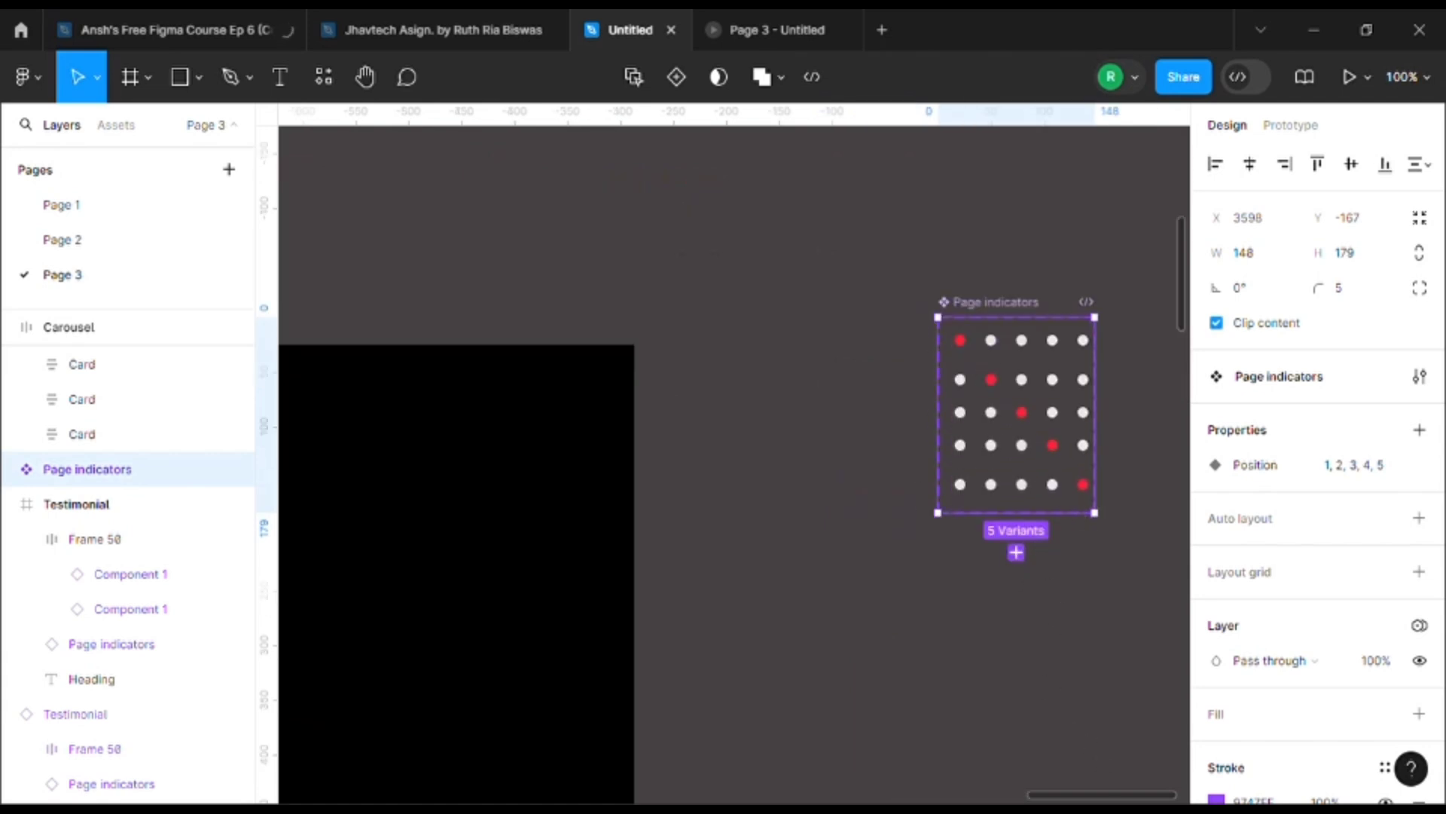
{"action": "scroll", "coordinate": [1085, 723], "scroll_direction": "down", "scroll_amount": 7}
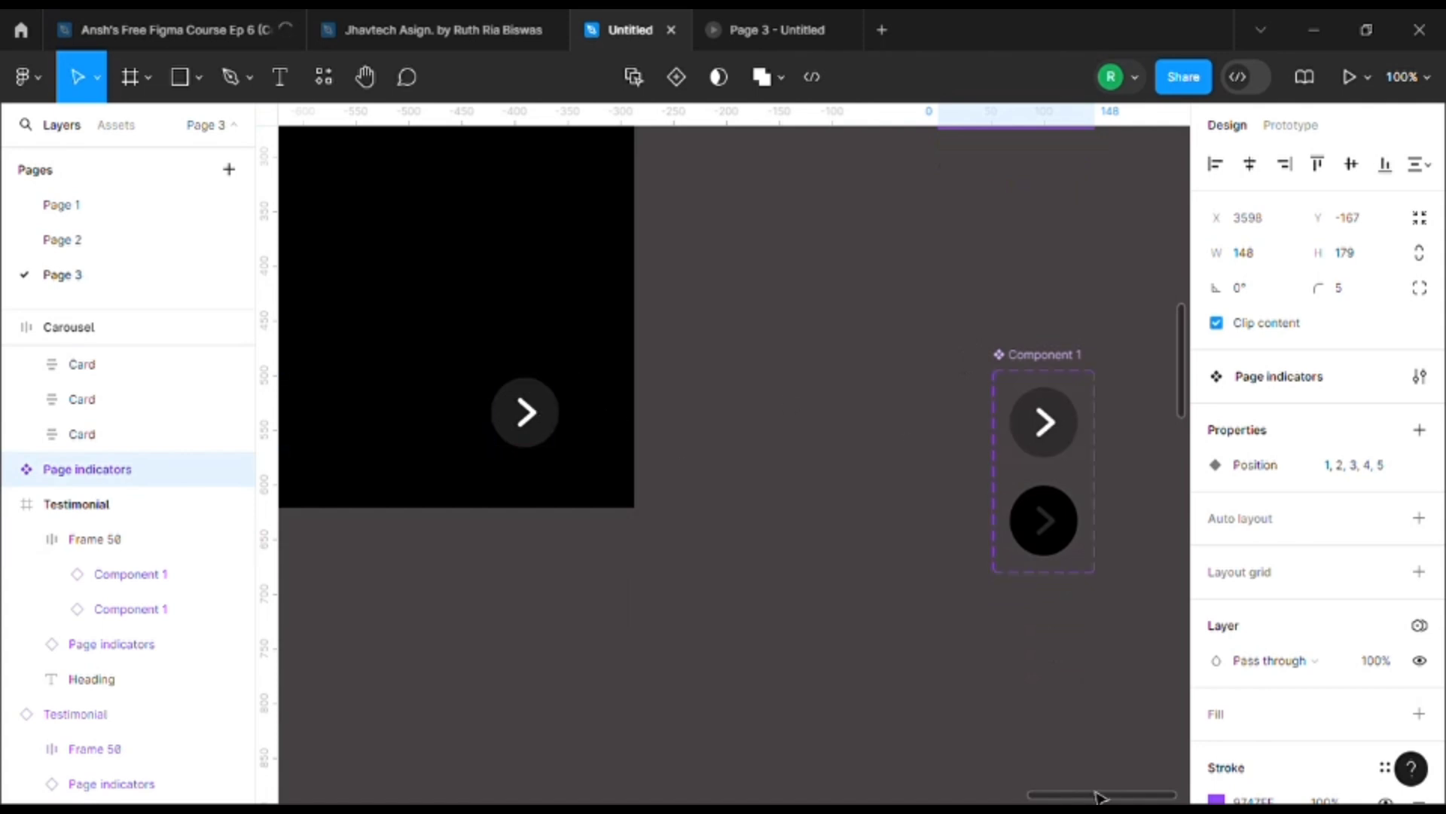
{"action": "scroll", "coordinate": [997, 775], "scroll_direction": "left", "scroll_amount": 15}
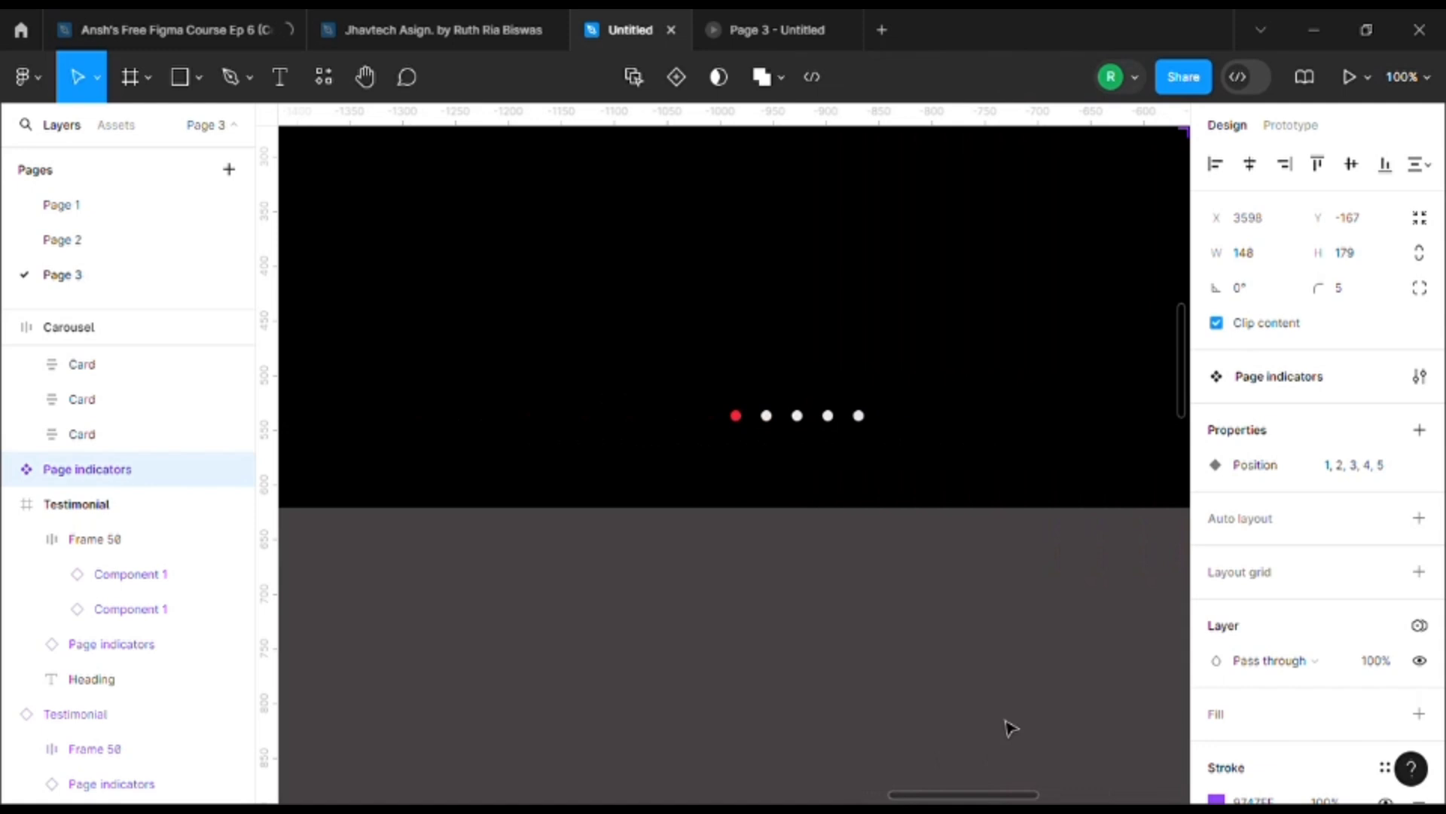
{"action": "key", "text": "ctrl+minus"}
{"action": "scroll", "coordinate": [972, 724], "scroll_direction": "up", "scroll_amount": 5}
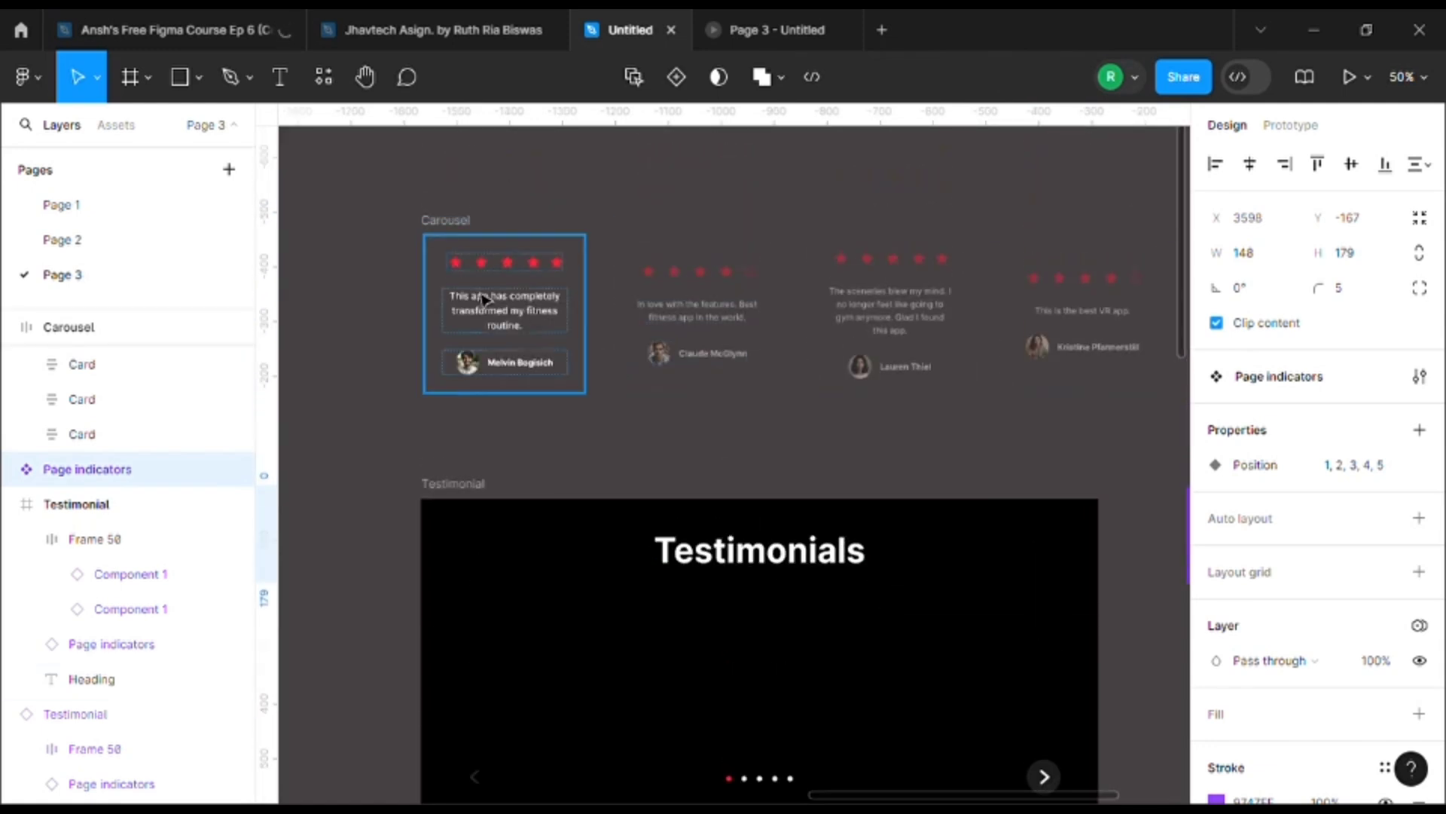
Step: Zoom in and inspect the first and second testimonial Card layers
{"action": "key", "text": "ctrl+plus"}
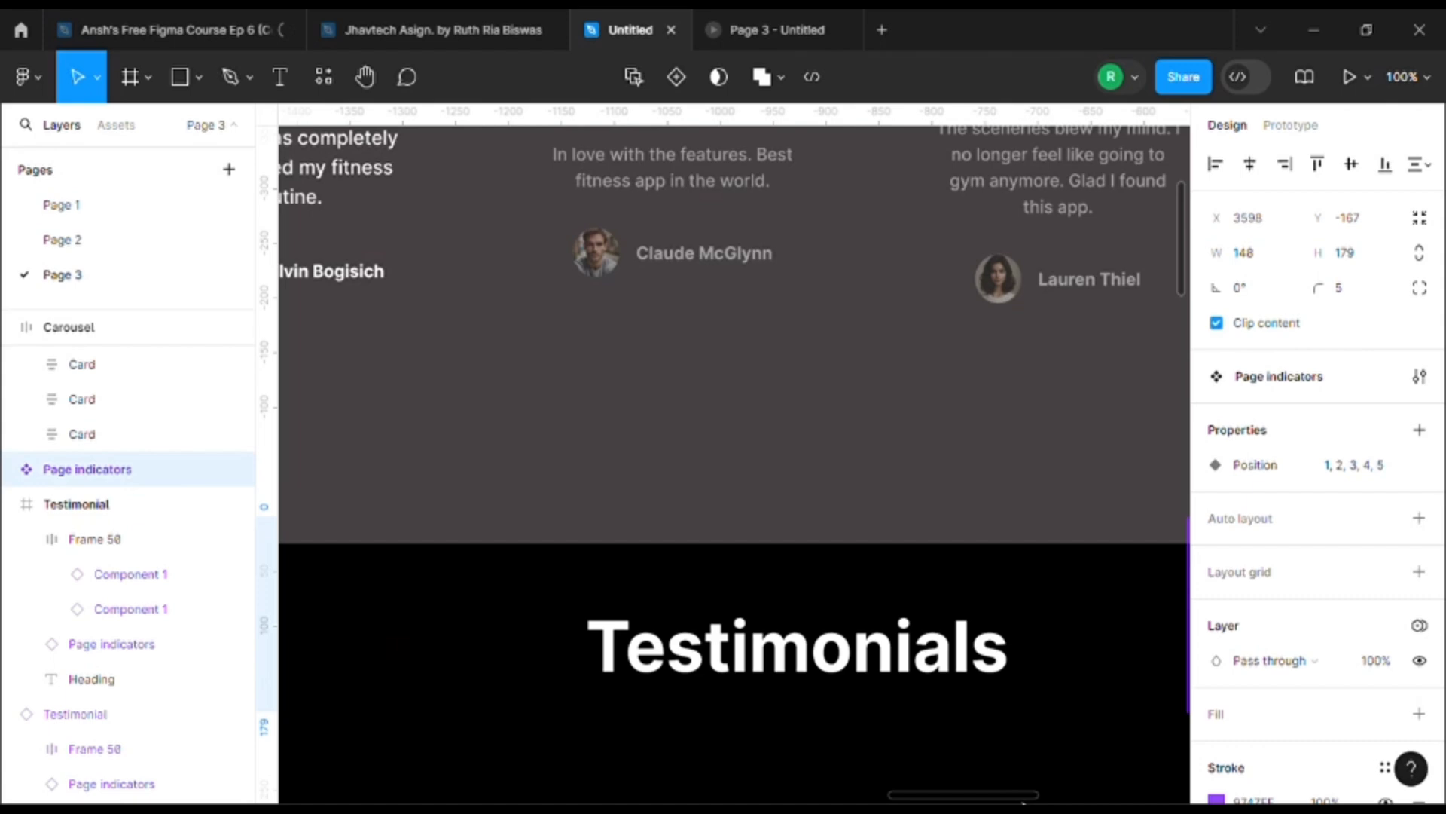
{"action": "scroll", "coordinate": [1023, 801], "scroll_direction": "left", "scroll_amount": 6}
{"action": "scroll", "coordinate": [753, 512], "scroll_direction": "up", "scroll_amount": 3}
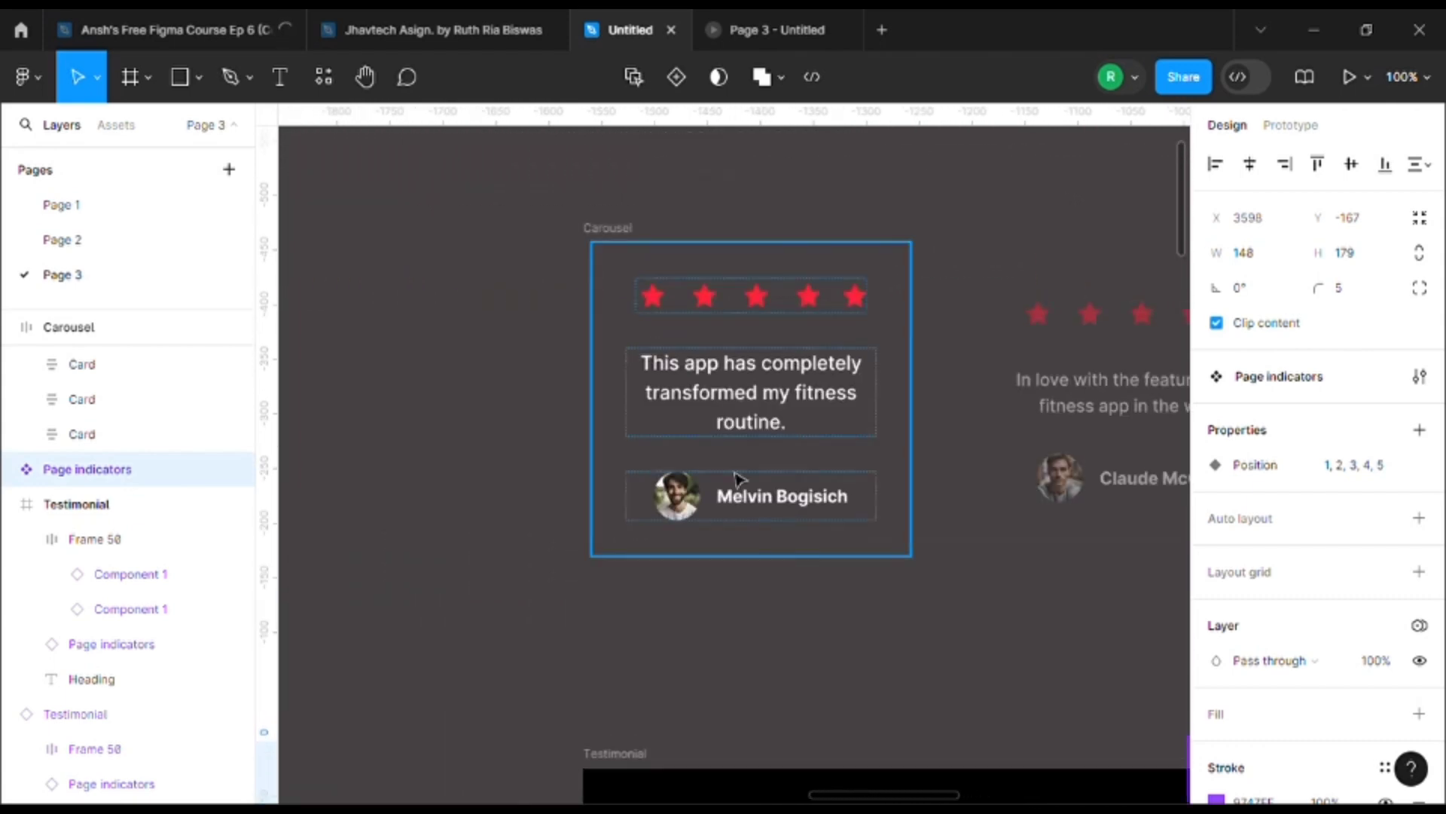
{"action": "left_click", "coordinate": [775, 395]}
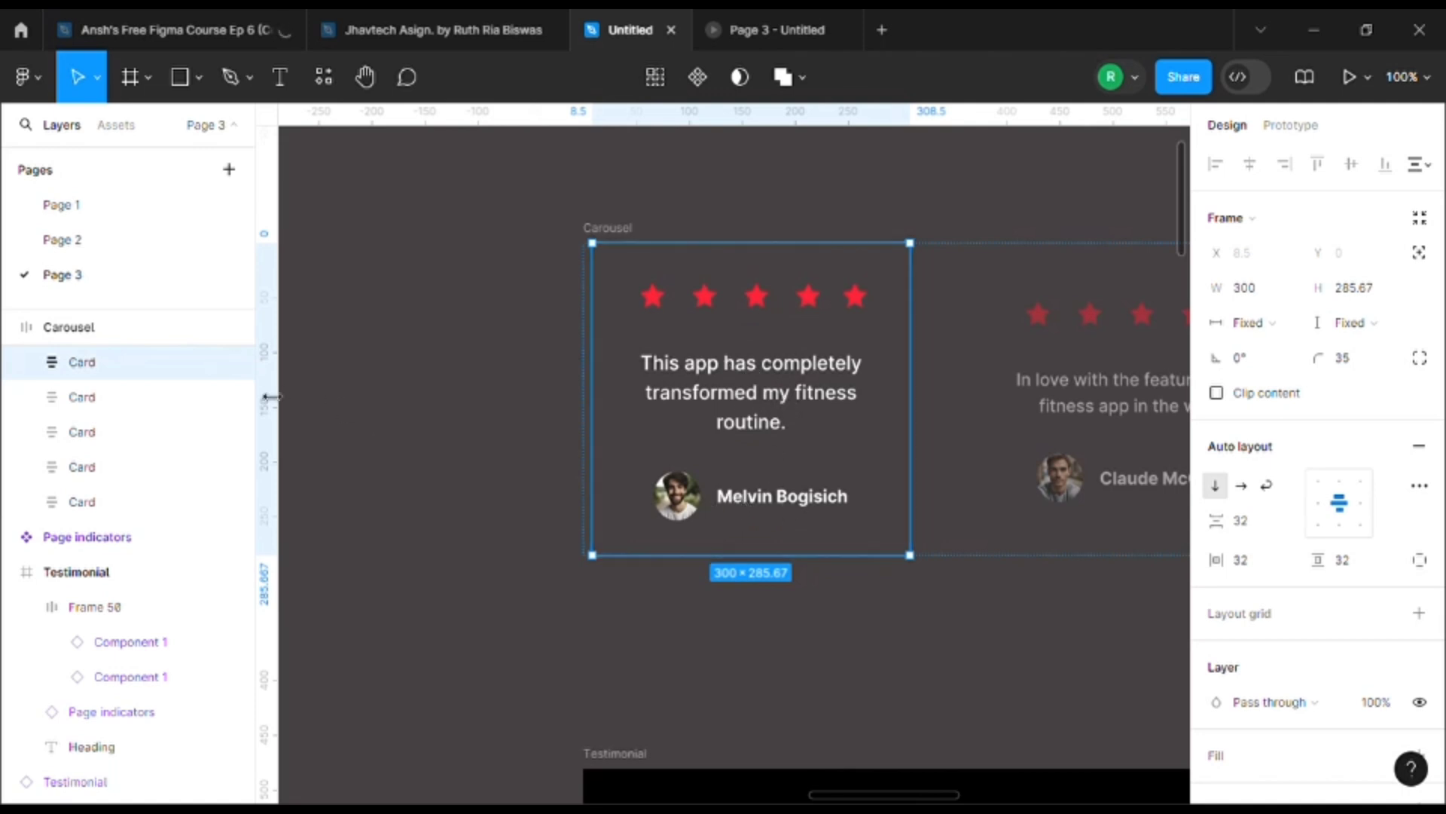
{"action": "left_click", "coordinate": [27, 362]}
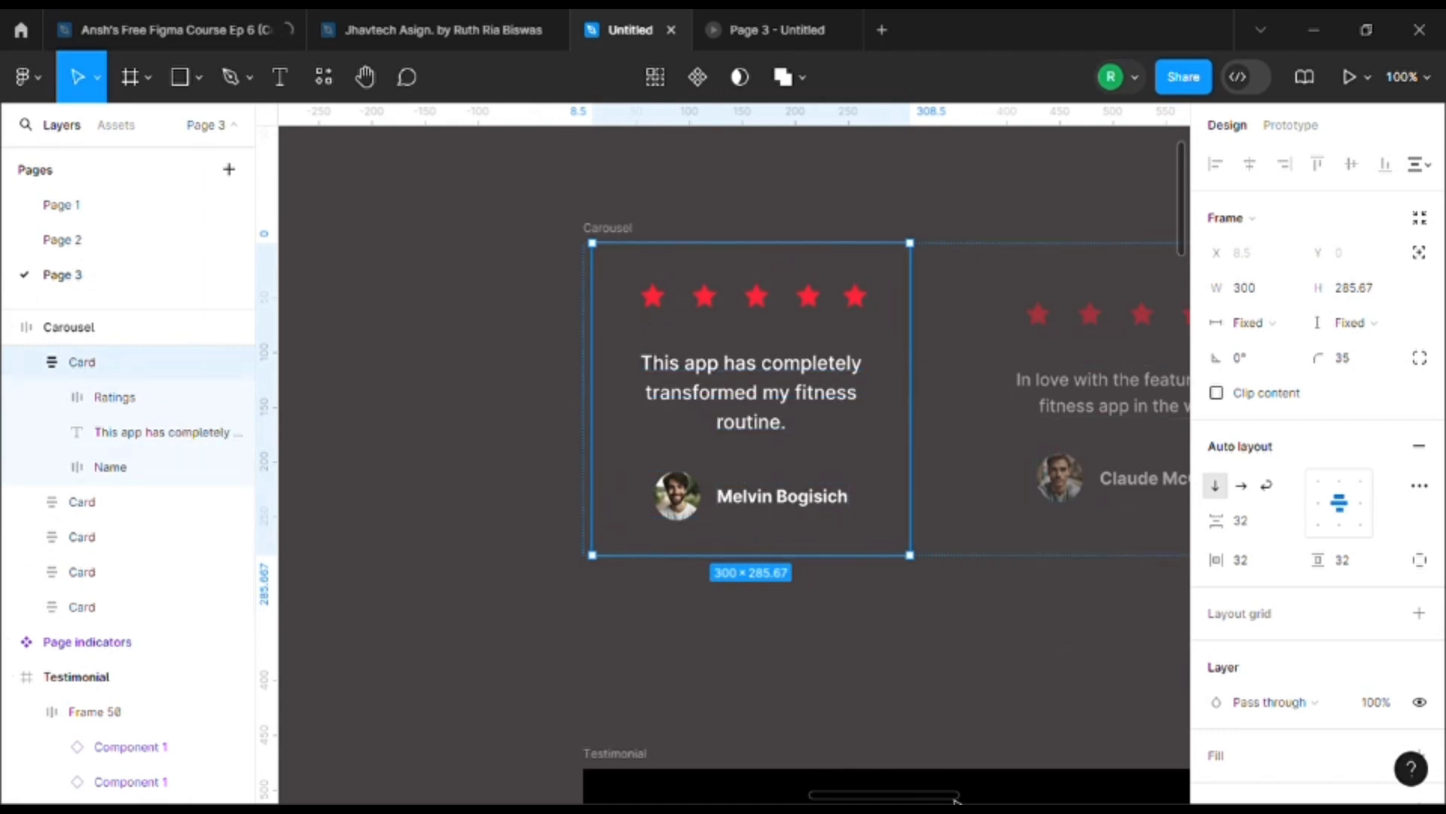
{"action": "left_click_drag", "start_coordinate": [955, 800], "coordinate": [1015, 800]}
{"action": "left_click", "coordinate": [776, 382]}
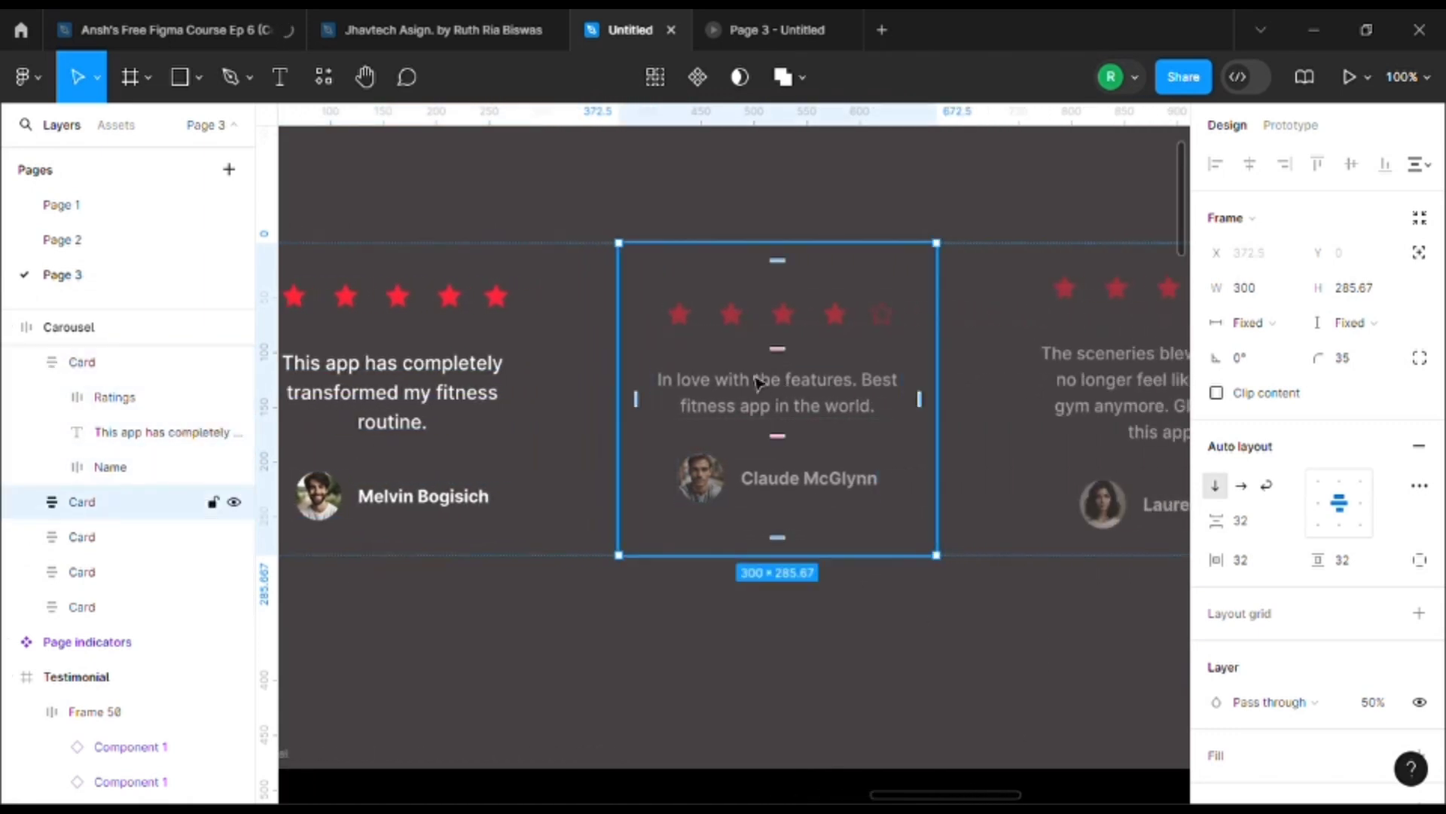
Step: Select the whole Carousel row and zoom out to show it beside the Testimonial frame
{"action": "left_click", "coordinate": [589, 380]}
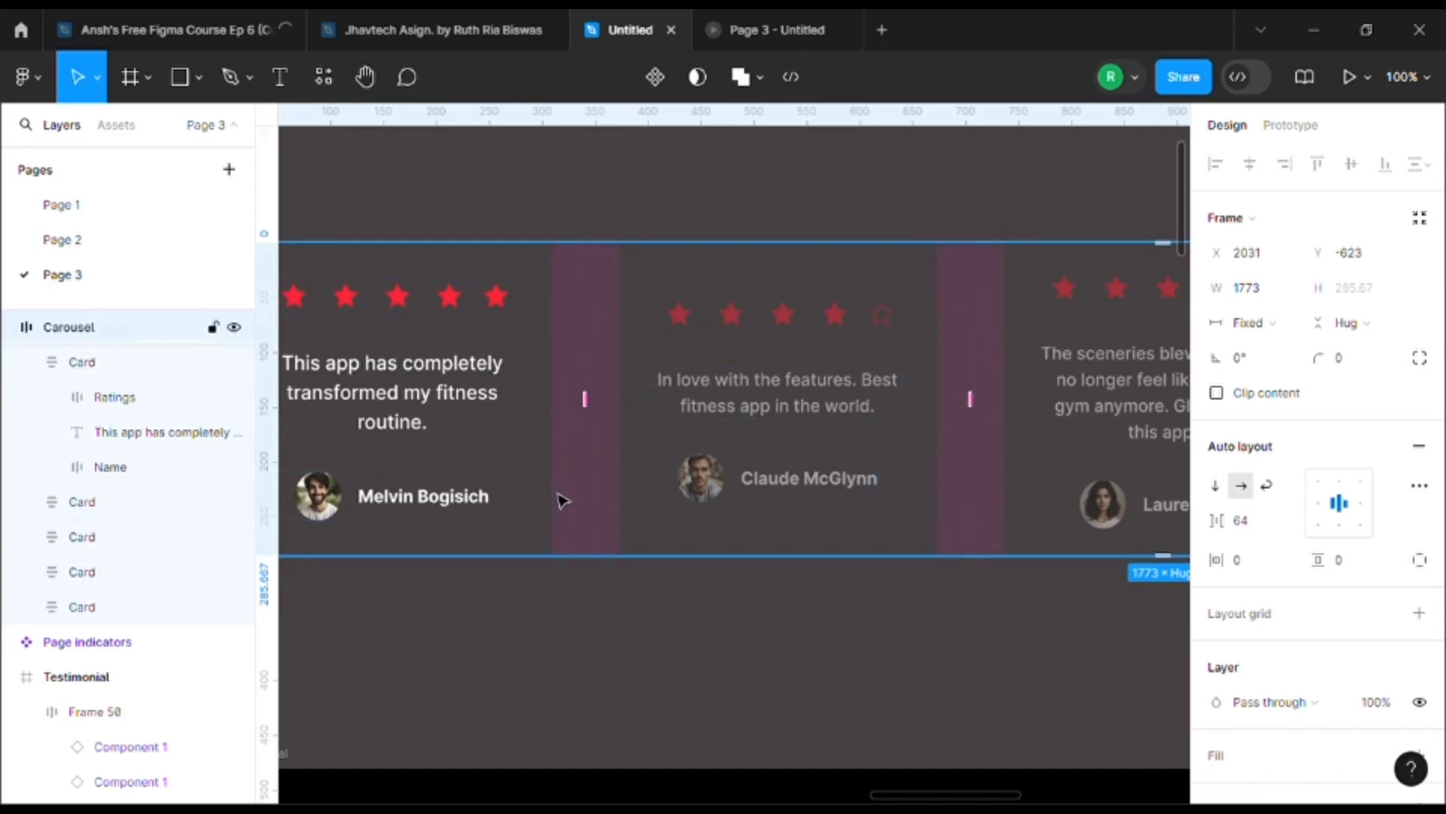
{"action": "key", "text": "minus"}
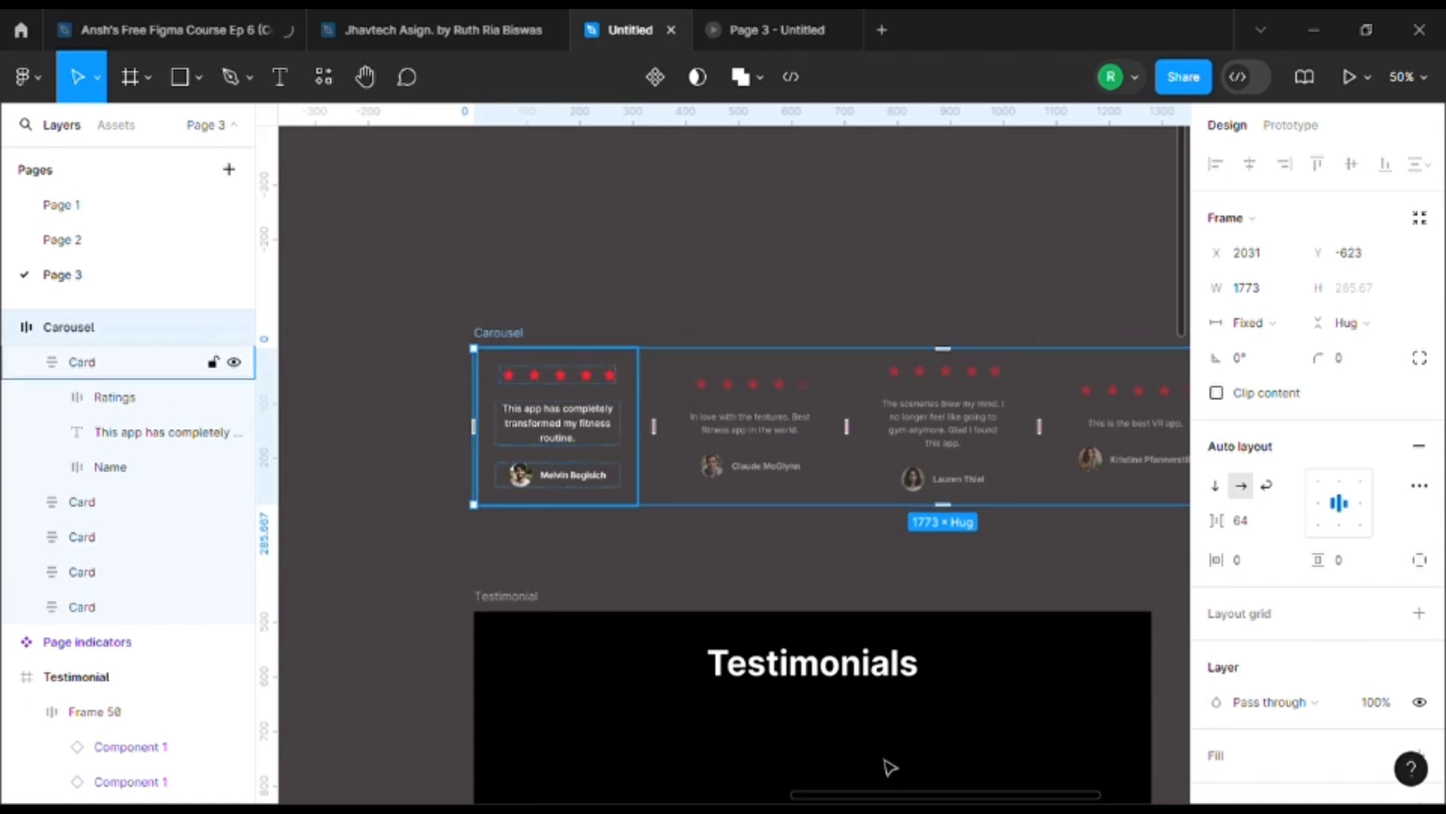
{"action": "scroll", "coordinate": [889, 767], "scroll_direction": "down", "scroll_amount": 3}
{"action": "scroll", "coordinate": [891, 797], "scroll_direction": "right", "scroll_amount": 5}
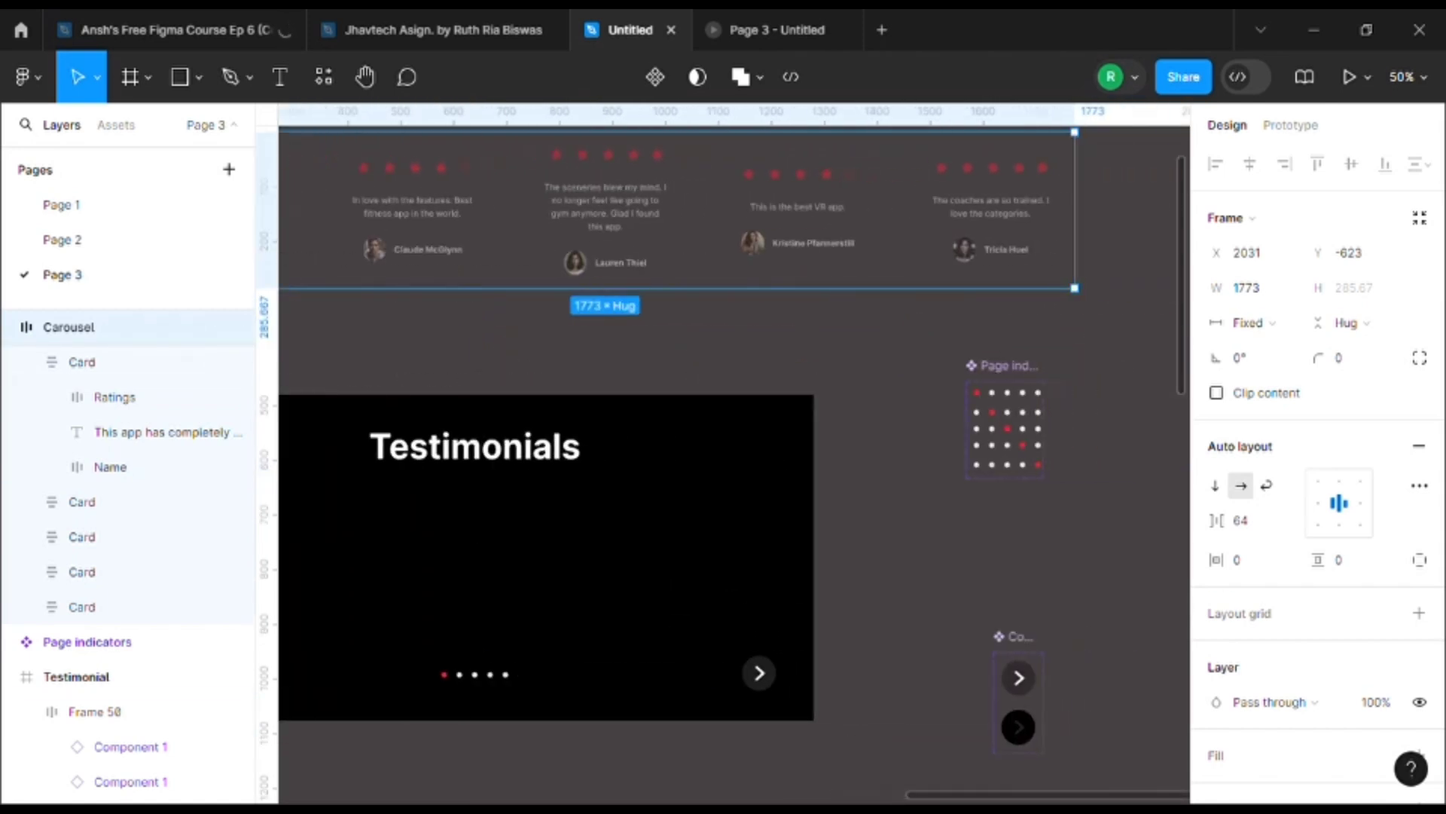
{"action": "scroll", "coordinate": [476, 261], "scroll_direction": "left", "scroll_amount": 4}
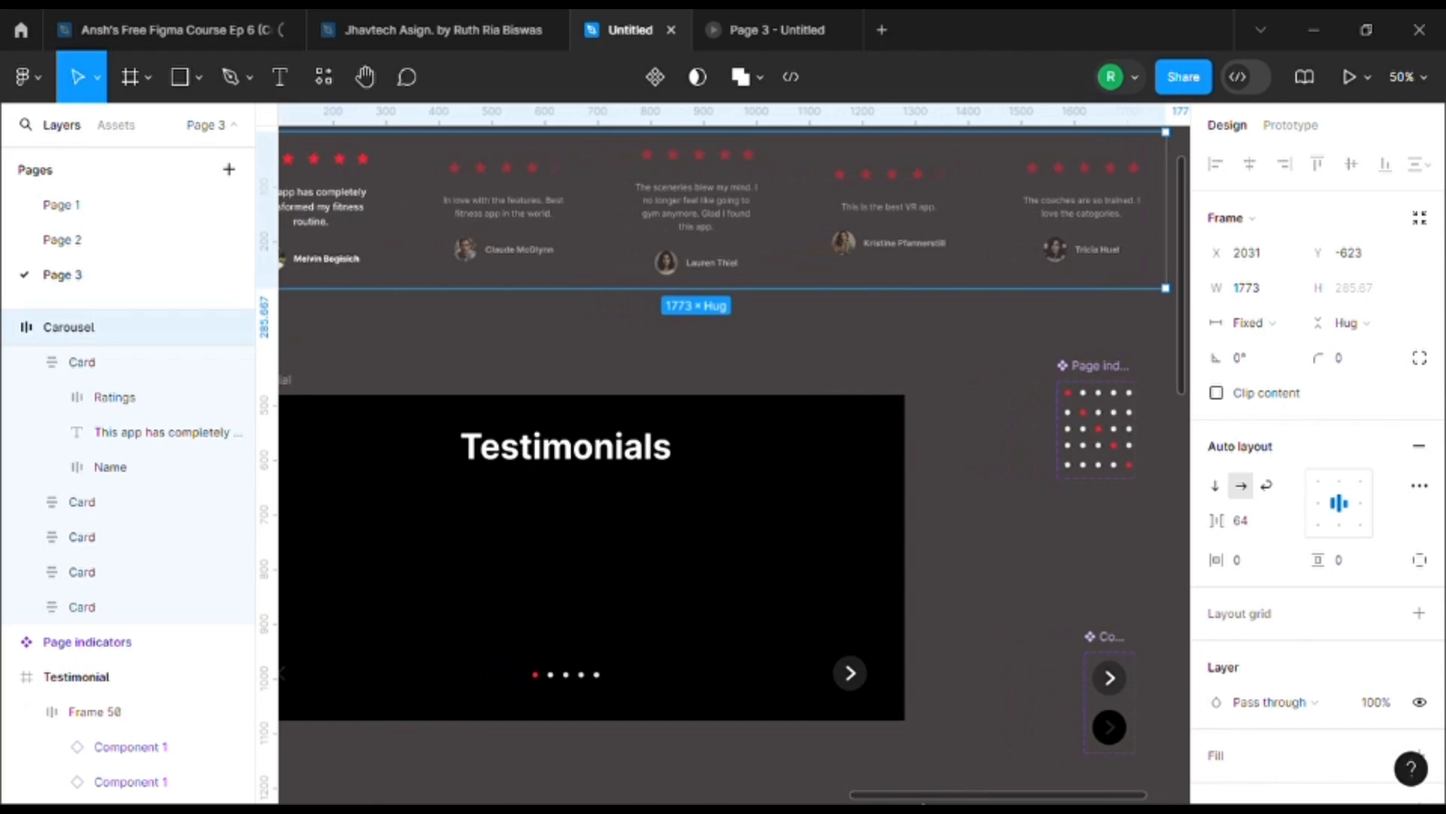
{"action": "scroll", "coordinate": [477, 261], "scroll_direction": "up", "scroll_amount": 1}
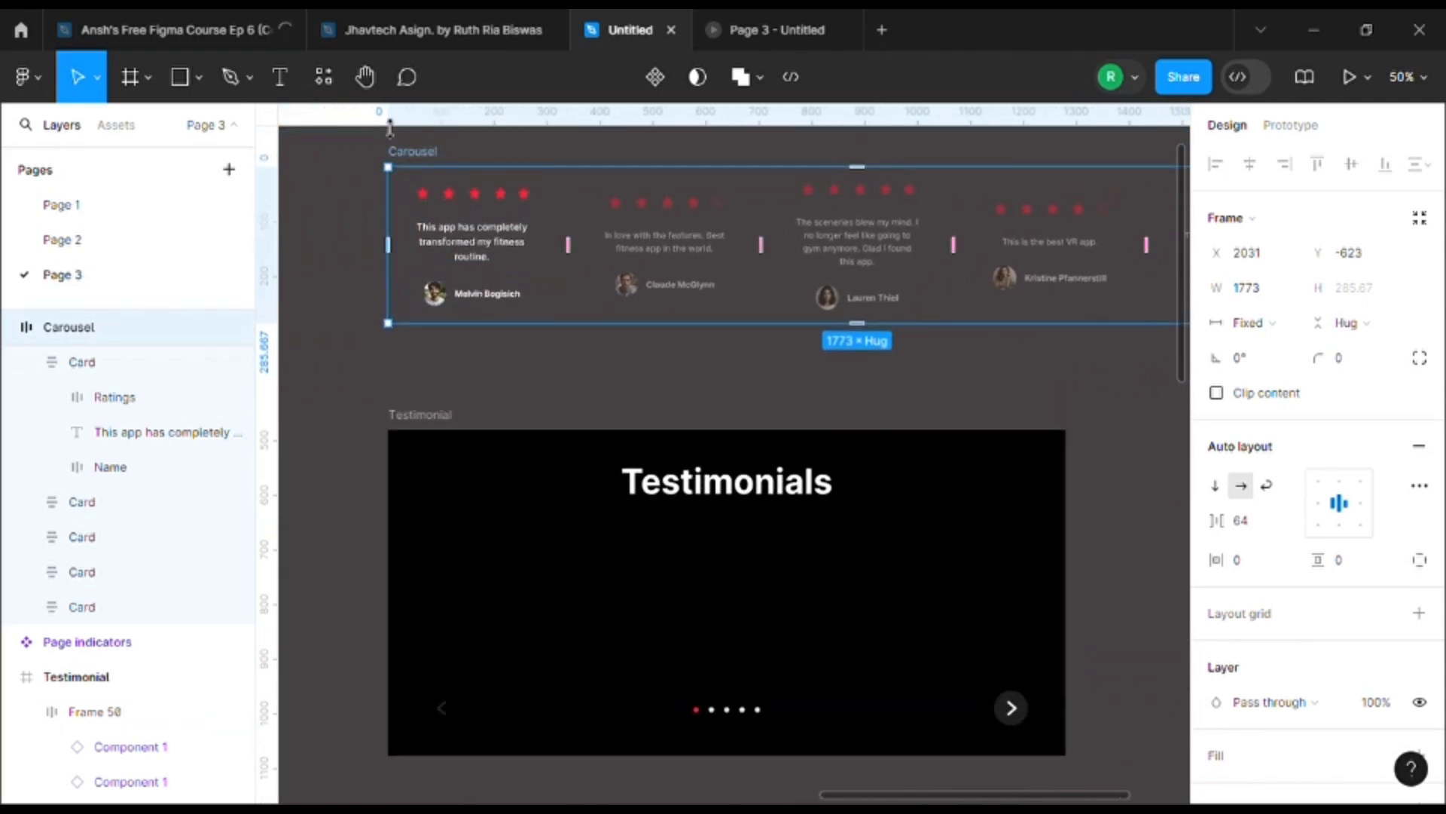
Step: Drag the Carousel into the black Testimonial frame and nudge it up to Y 166
{"action": "left_click_drag", "start_coordinate": [413, 165], "coordinate": [742, 514]}
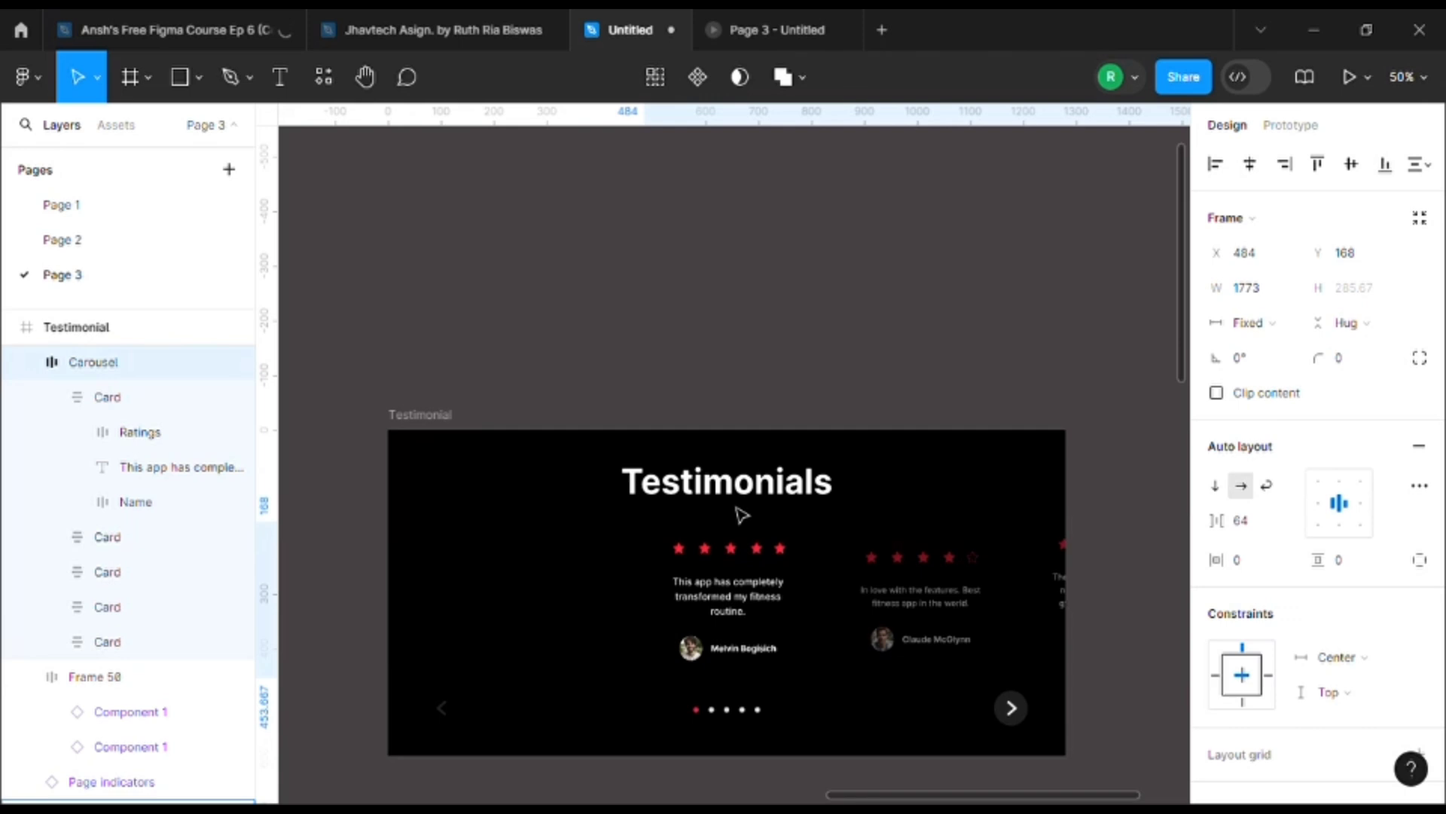
{"action": "key", "text": "Up"}
{"action": "key", "text": "Up"}
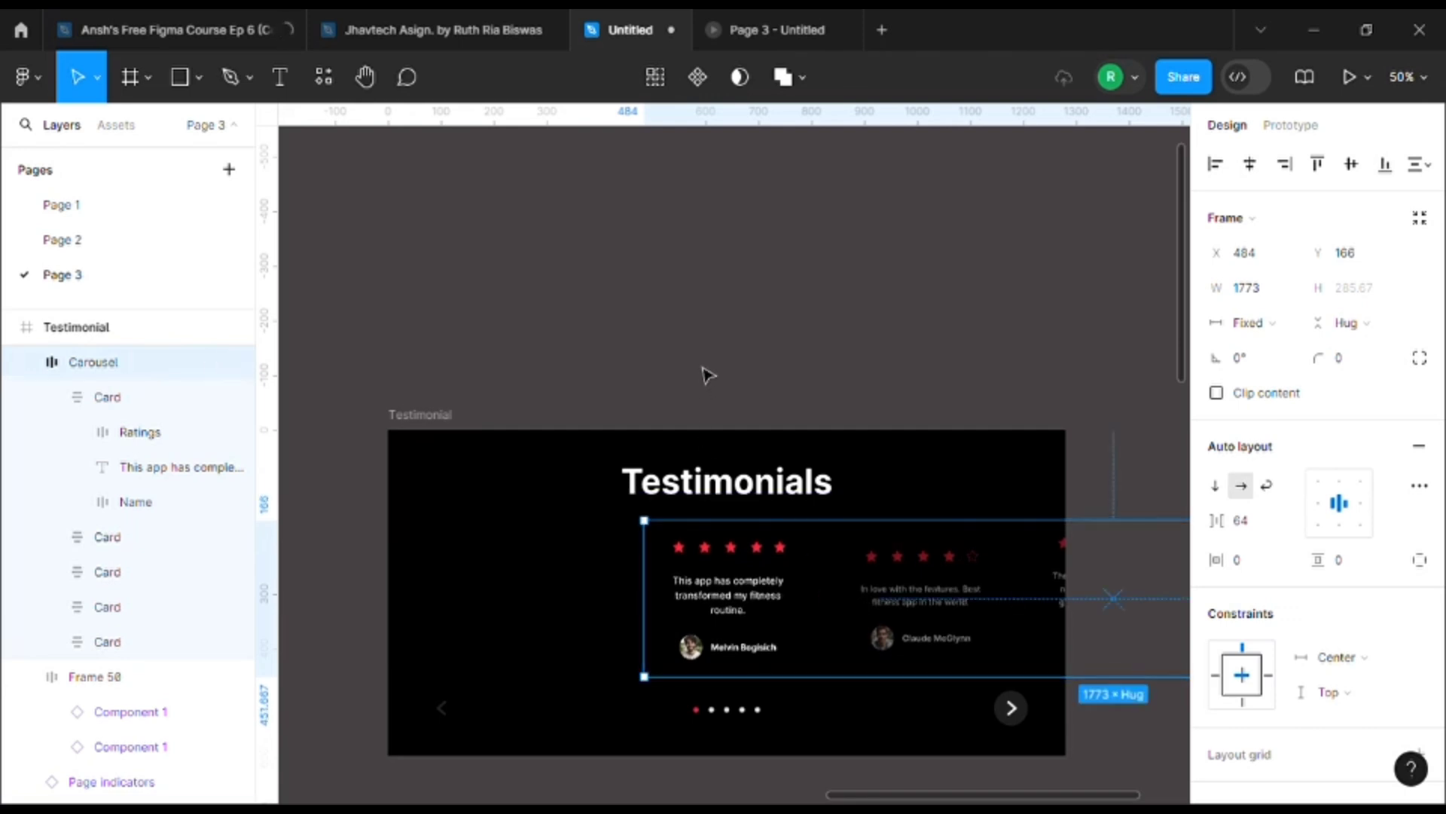
{"action": "left_click", "coordinate": [704, 371]}
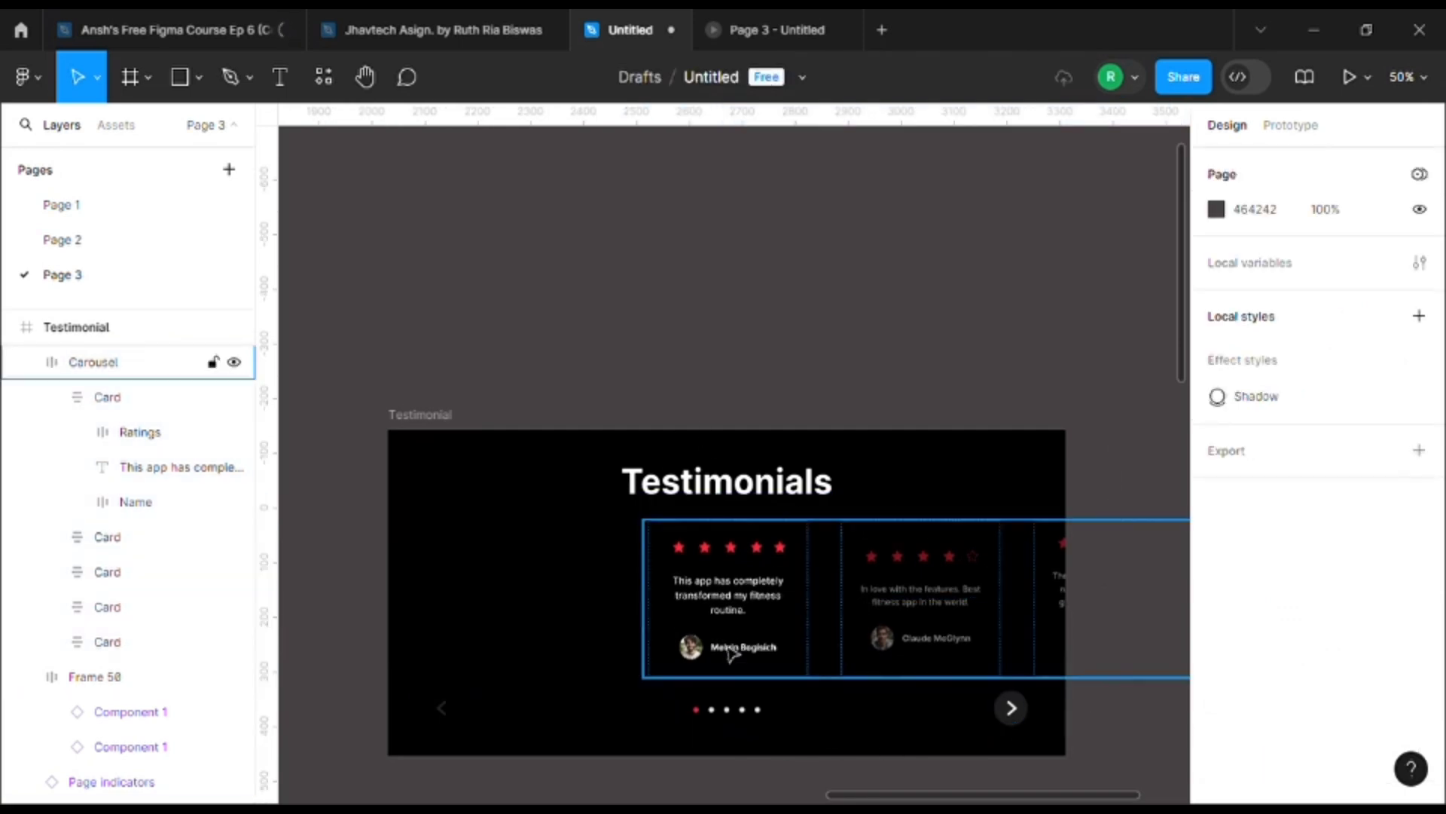
Step: Scale the first testimonial card from its centre to 1.15x (345 × 328.52)
{"action": "left_click", "coordinate": [756, 614]}
{"action": "left_click", "coordinate": [776, 628]}
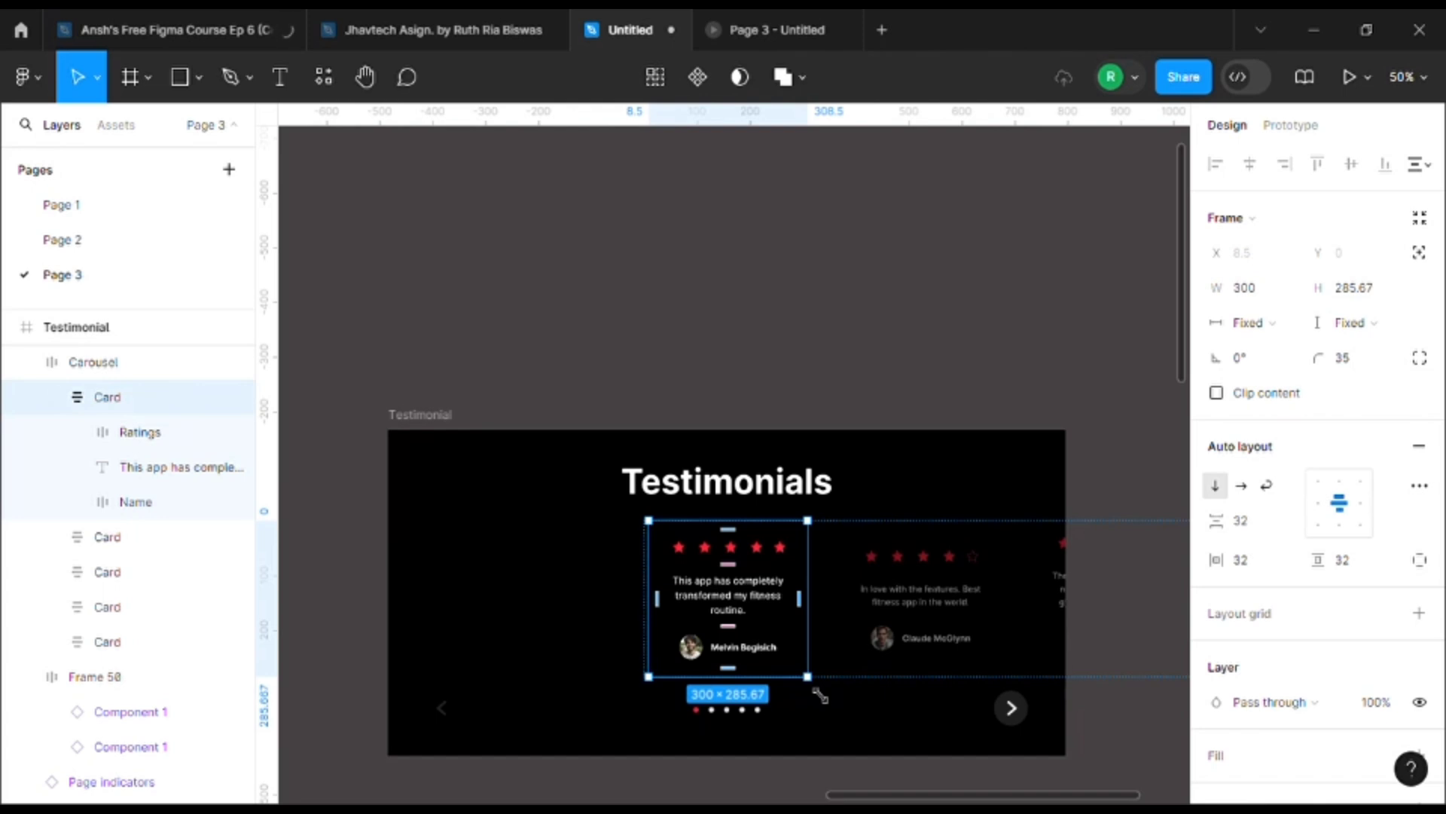
{"action": "key", "text": "k"}
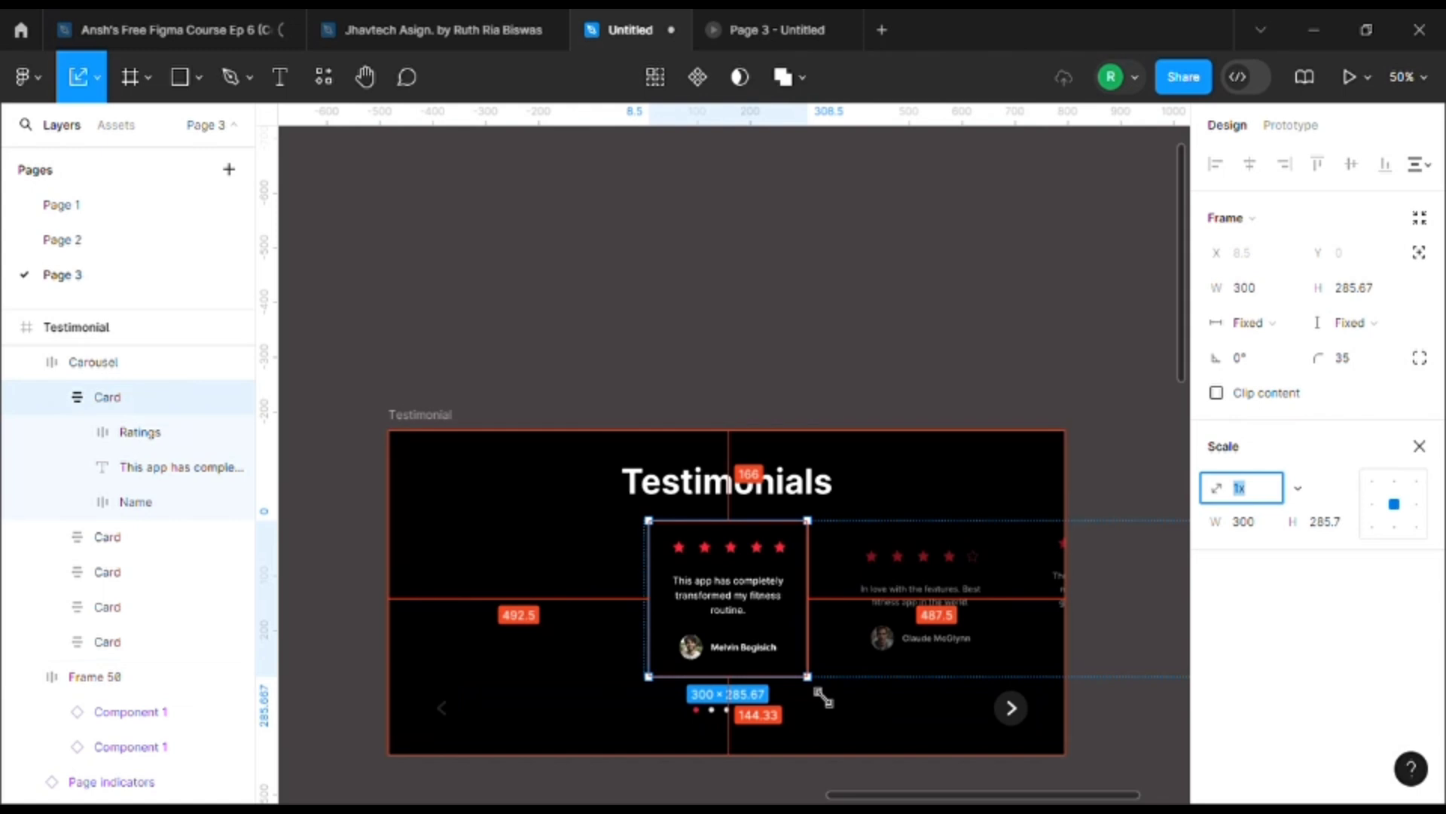
{"action": "key", "text": "alt"}
{"action": "left_click_drag", "start_coordinate": [827, 694], "coordinate": [835, 698]}
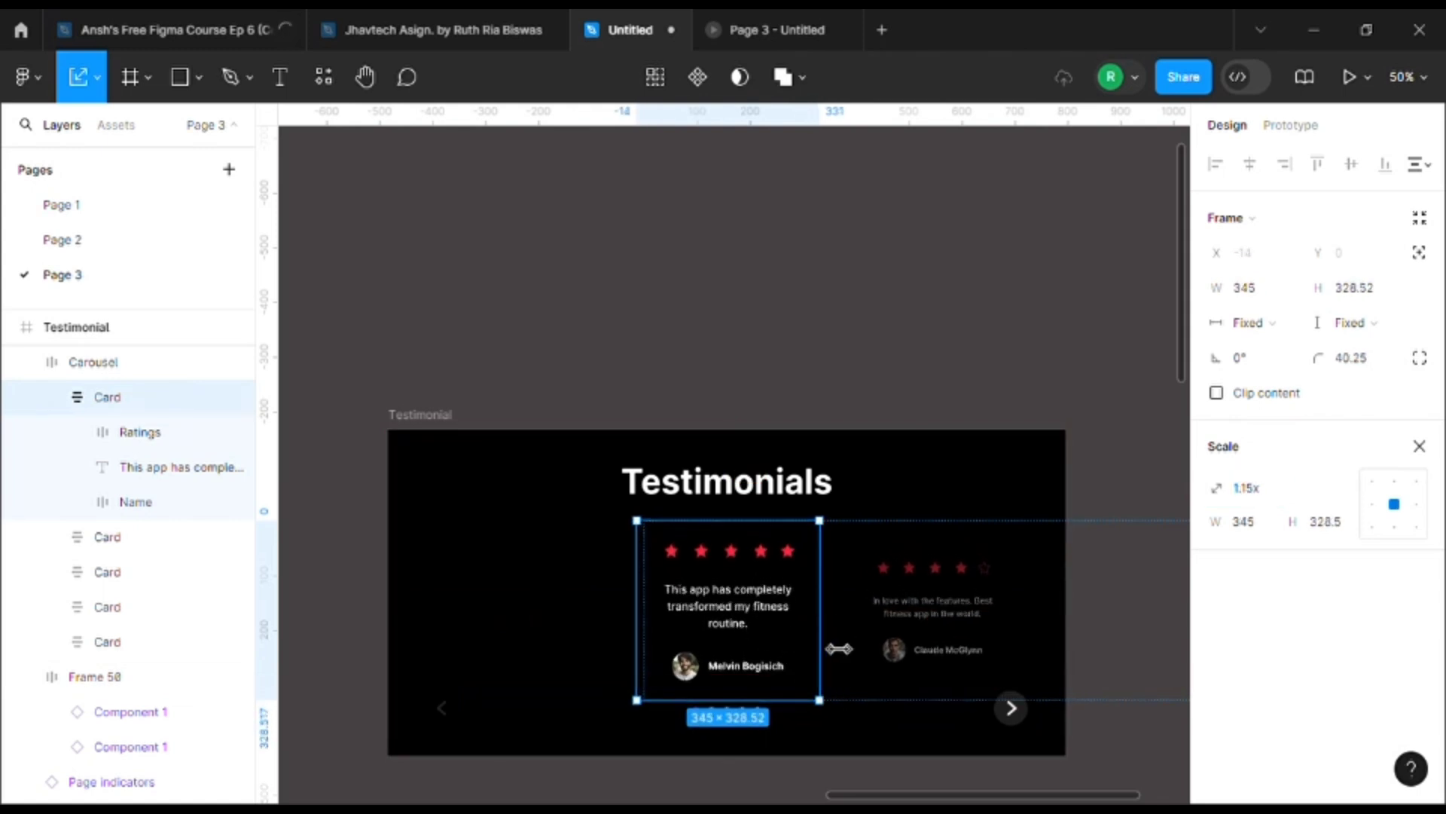
Step: Shift the Carousel left a few pixels so the enlarged first card stays centred
{"action": "left_click", "coordinate": [886, 555]}
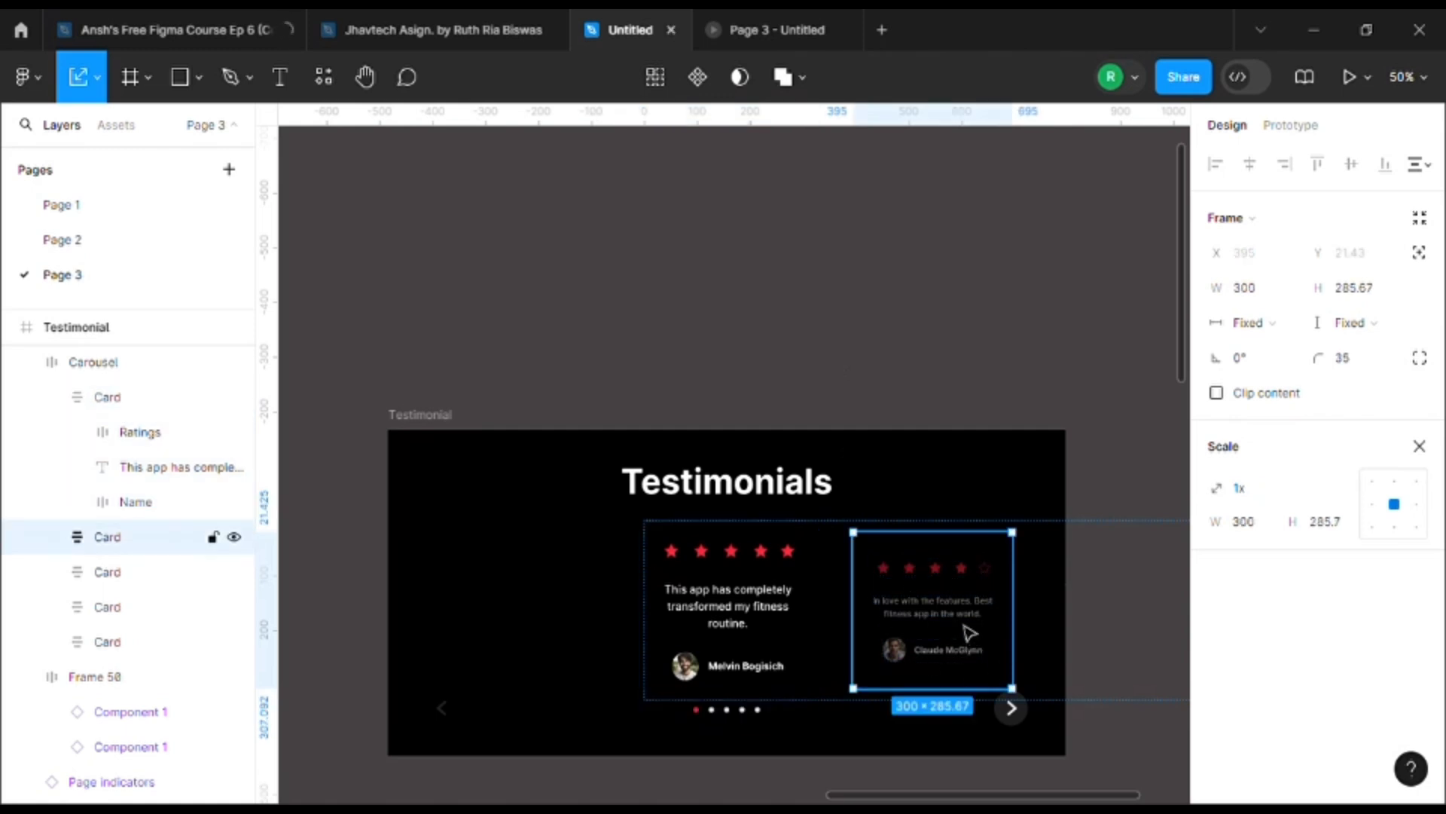
{"action": "key", "text": "v"}
{"action": "scroll", "coordinate": [1285, 613], "scroll_direction": "down", "scroll_amount": 3}
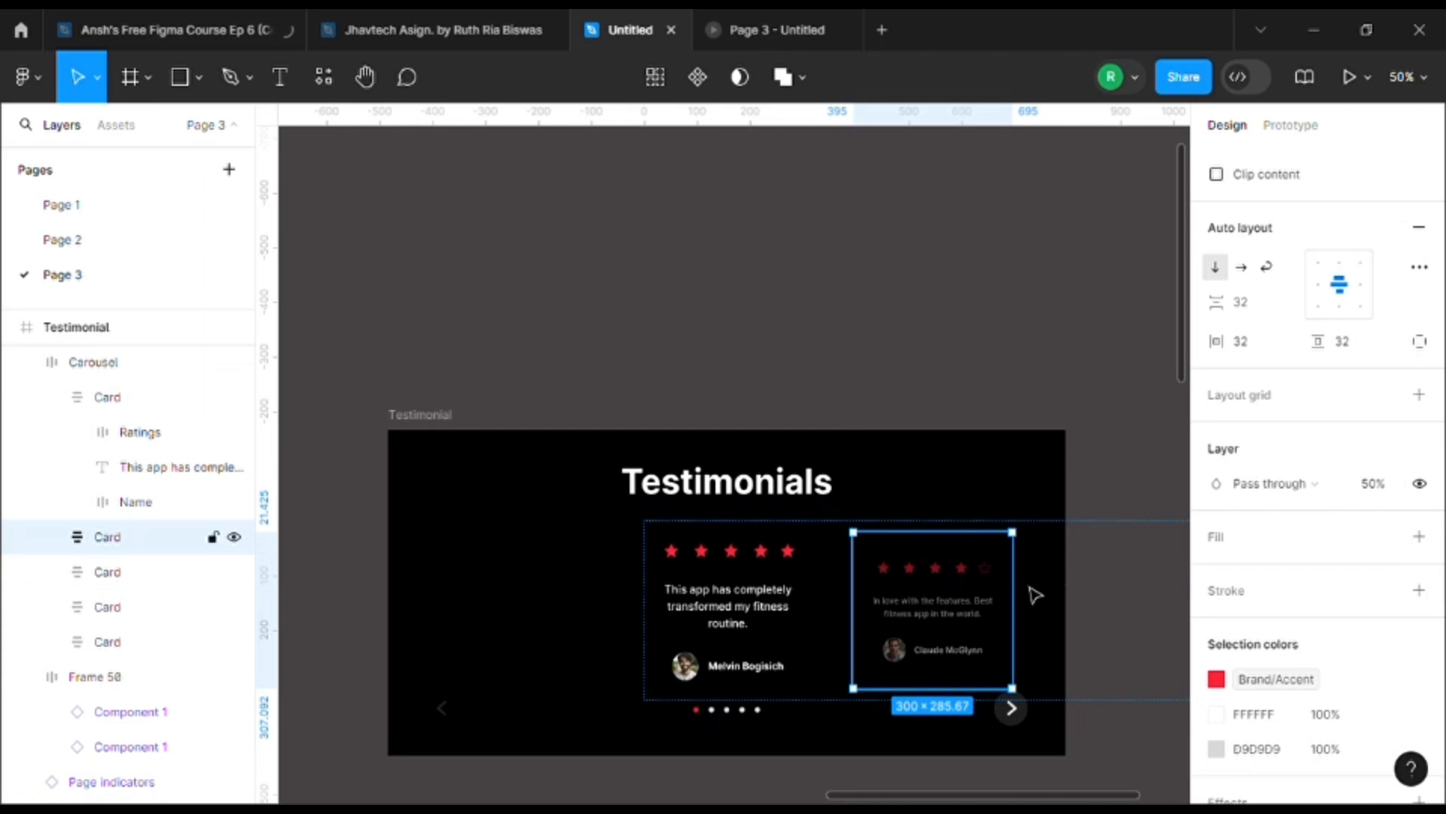
{"action": "left_click", "coordinate": [695, 300]}
{"action": "left_click", "coordinate": [962, 587]}
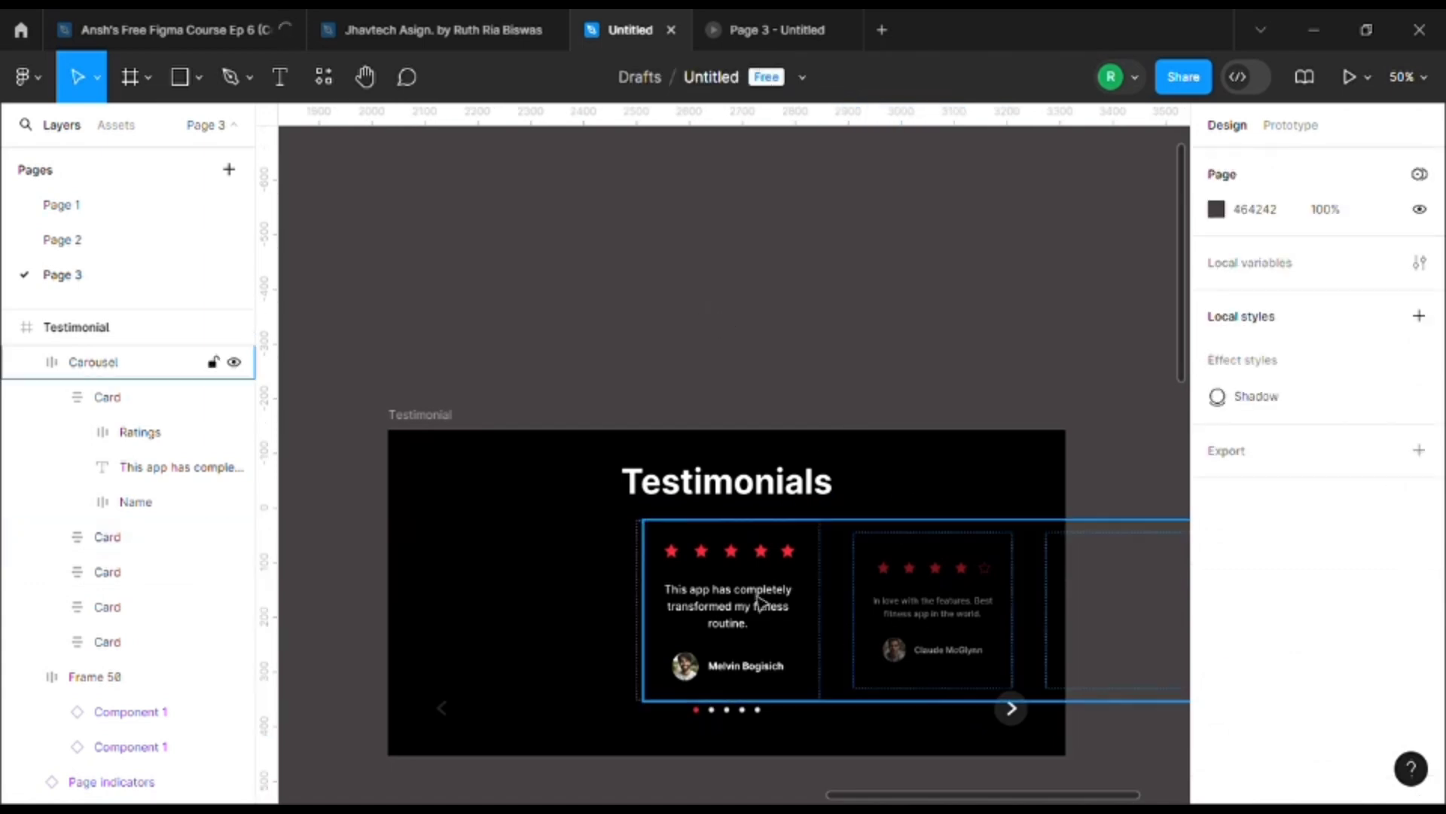
{"action": "key", "text": "Left"}
{"action": "key", "text": "Left"}
{"action": "key", "text": "Left"}
{"action": "key", "text": "Left"}
{"action": "key", "text": "Left"}
{"action": "key", "text": "Left"}
{"action": "key", "text": "Left"}
{"action": "key", "text": "Left"}
{"action": "key", "text": "Left"}
{"action": "key", "text": "Left"}
{"action": "key", "text": "Left"}
{"action": "key", "text": "Left"}
{"action": "key", "text": "Left"}
{"action": "key", "text": "Left"}
{"action": "key", "text": "Left"}
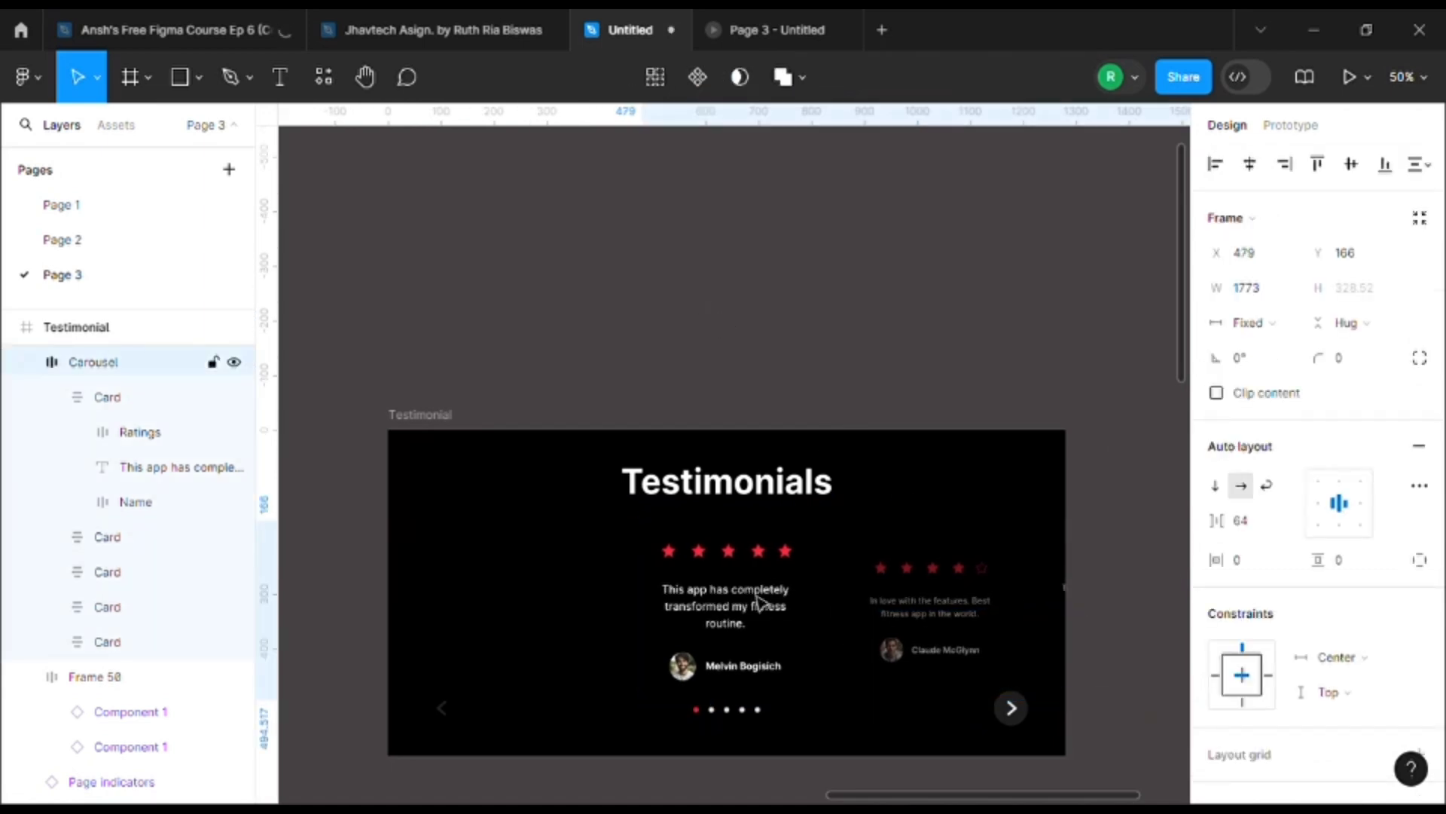
{"action": "key", "text": "Left"}
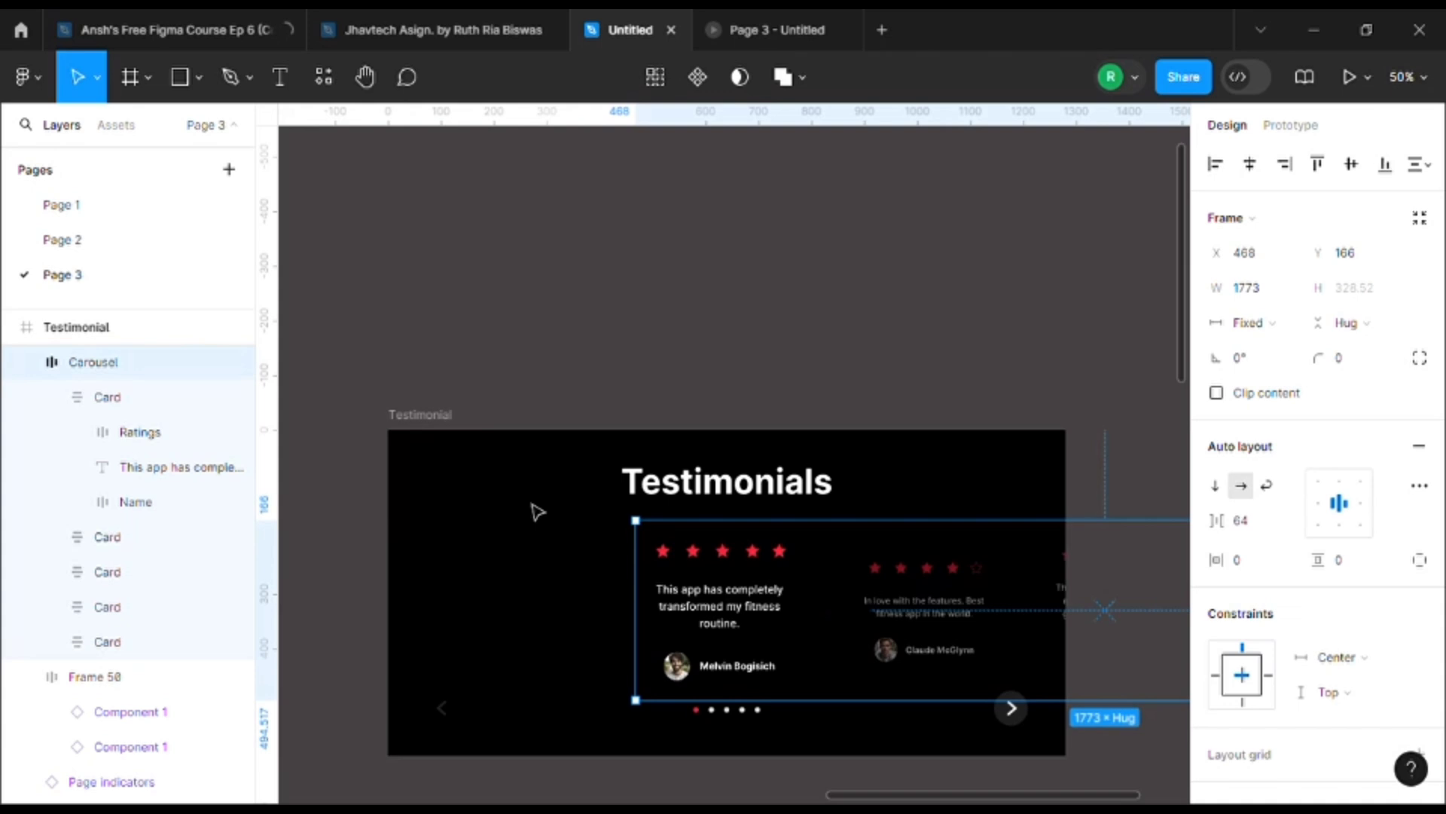
{"action": "scroll", "coordinate": [536, 510], "scroll_direction": "down", "scroll_amount": 2}
{"action": "scroll", "coordinate": [434, 377], "scroll_direction": "down", "scroll_amount": 4}
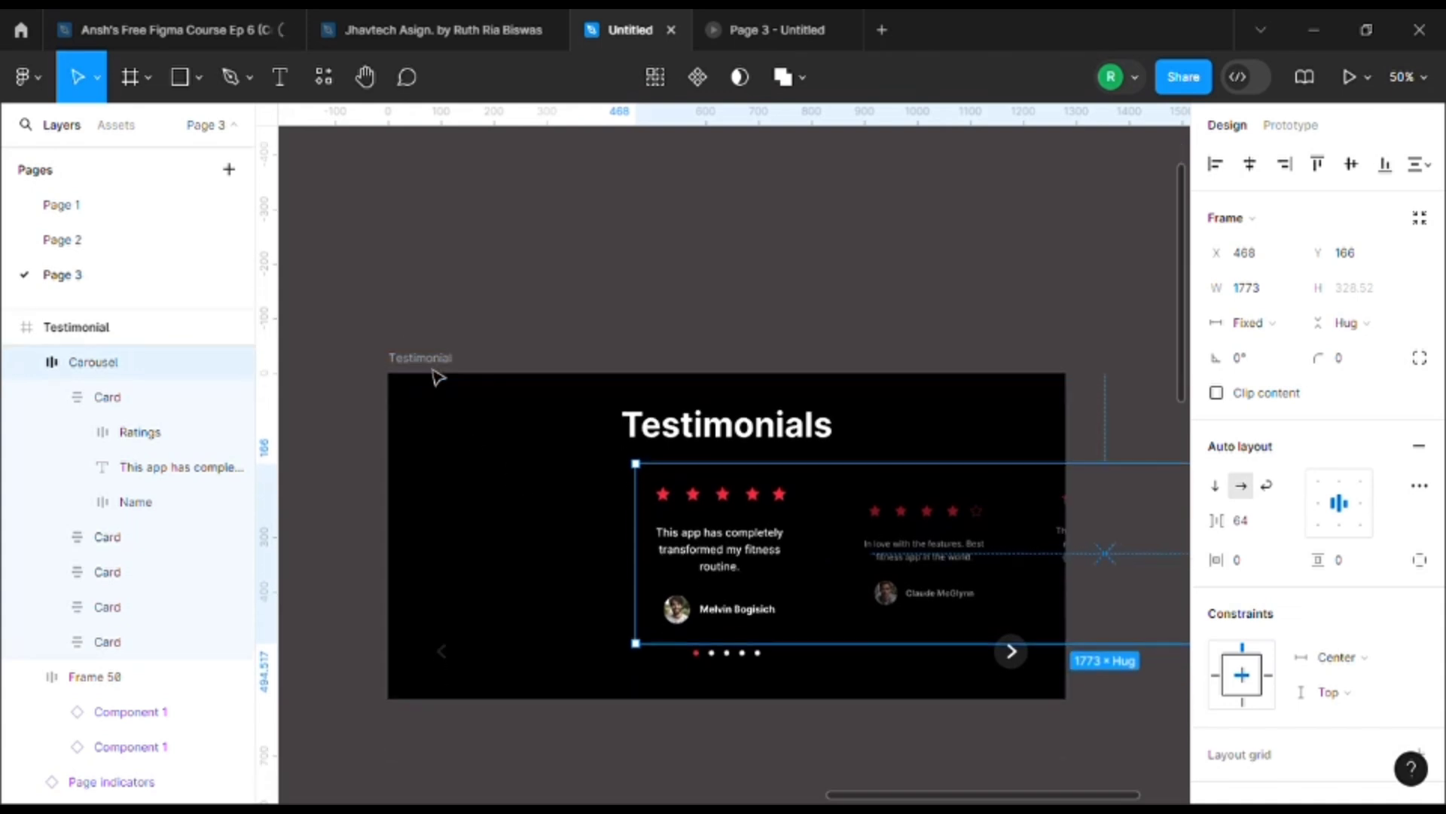
{"action": "left_click", "coordinate": [426, 291]}
Step: Duplicate the Testimonial frame below and slide the copied carousel left
{"action": "left_click_drag", "start_coordinate": [430, 275], "coordinate": [436, 628]}
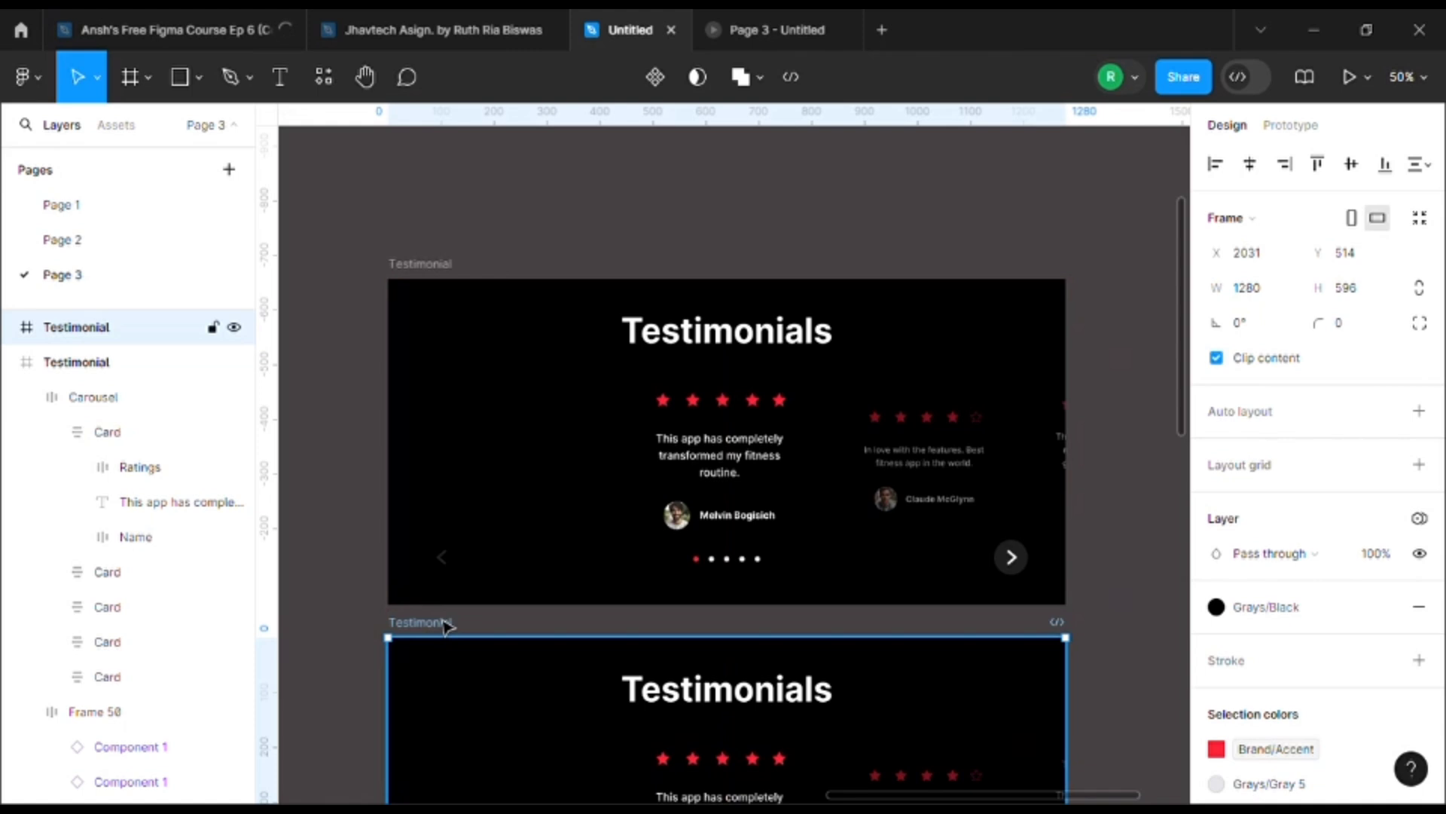
{"action": "scroll", "coordinate": [561, 623], "scroll_direction": "down", "scroll_amount": 10}
{"action": "left_click", "coordinate": [730, 531]}
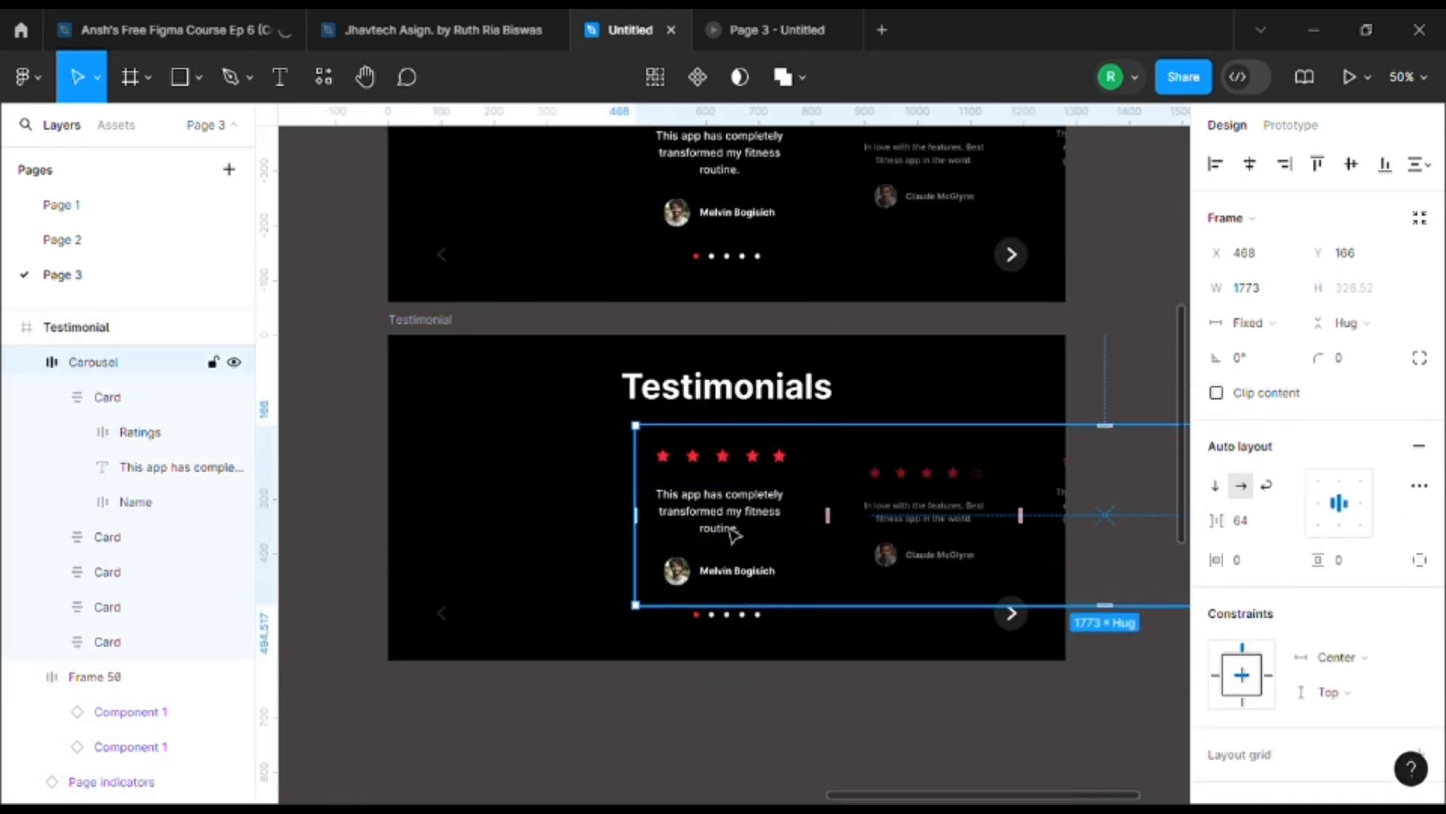
{"action": "key", "text": "shift+Left"}
{"action": "key", "text": "shift+Left"}
{"action": "key", "text": "shift+Left"}
{"action": "key", "text": "shift+Left"}
{"action": "key", "text": "Left"}
{"action": "key", "text": "shift+Left"}
{"action": "key", "text": "shift+Left"}
{"action": "key", "text": "shift+Left"}
{"action": "key", "text": "shift+Left"}
{"action": "key", "text": "shift+Left"}
{"action": "key", "text": "shift+Left"}
{"action": "key", "text": "shift+Left"}
{"action": "key", "text": "shift+Left"}
{"action": "key", "text": "shift+Left"}
{"action": "key", "text": "shift+Left"}
{"action": "key", "text": "shift+Left"}
{"action": "key", "text": "shift+Left"}
{"action": "key", "text": "shift+Left"}
{"action": "key", "text": "shift+Left"}
{"action": "key", "text": "shift+Left"}
{"action": "key", "text": "shift+Left"}
{"action": "key", "text": "shift+Left"}
{"action": "key", "text": "shift+Left"}
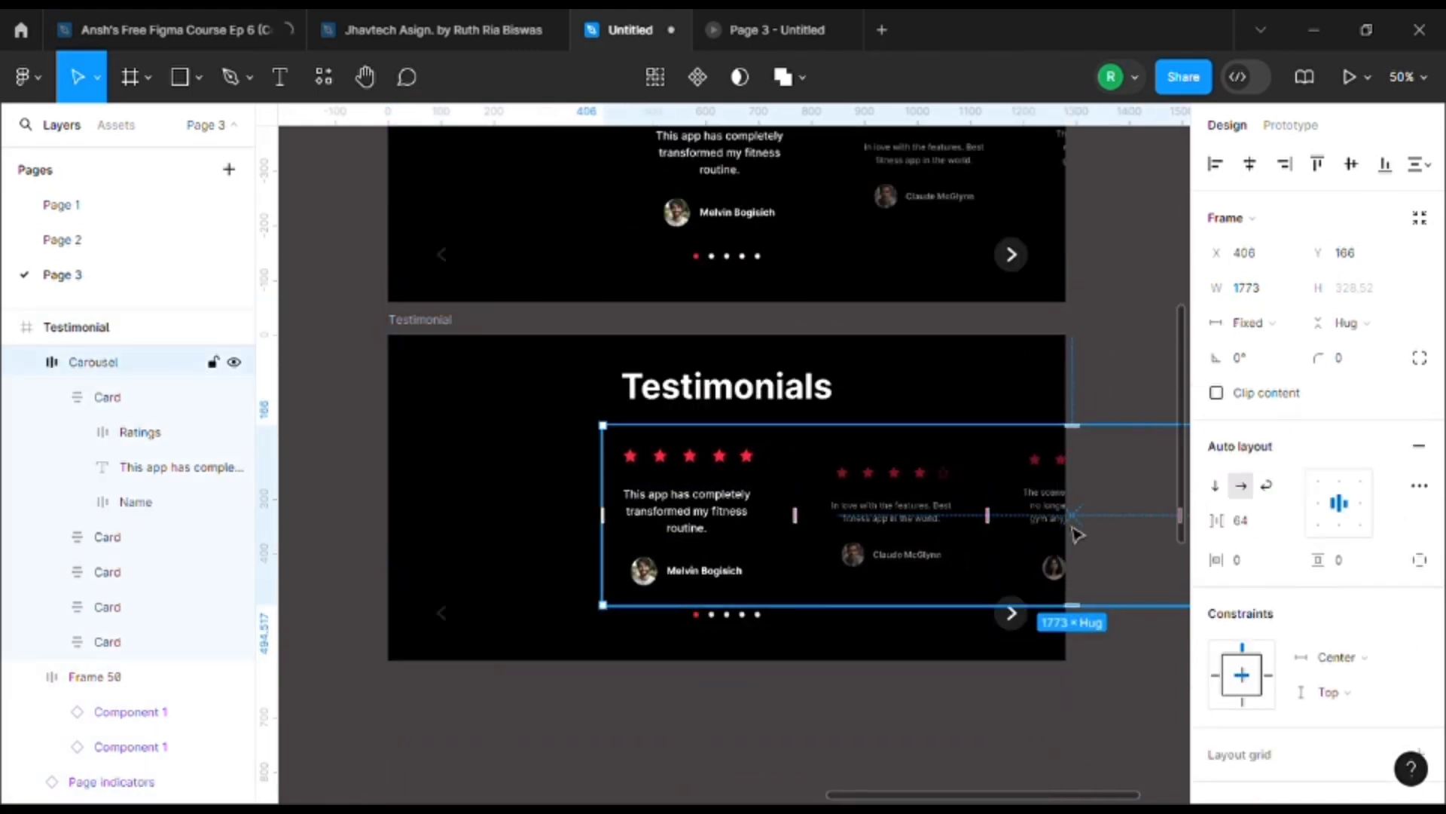
{"action": "key", "text": "shift+Left"}
{"action": "key", "text": "shift+Left"}
{"action": "key", "text": "shift+Left"}
{"action": "key", "text": "shift+Left"}
{"action": "key", "text": "shift+Left"}
{"action": "key", "text": "shift+Left"}
{"action": "key", "text": "shift+Left"}
{"action": "key", "text": "shift+Left"}
{"action": "key", "text": "shift+Left"}
{"action": "key", "text": "shift+Left"}
{"action": "key", "text": "shift+Left"}
{"action": "key", "text": "shift+Left"}
{"action": "key", "text": "shift+Left"}
{"action": "key", "text": "shift+Left"}
{"action": "key", "text": "shift+Left"}
{"action": "key", "text": "shift+Left"}
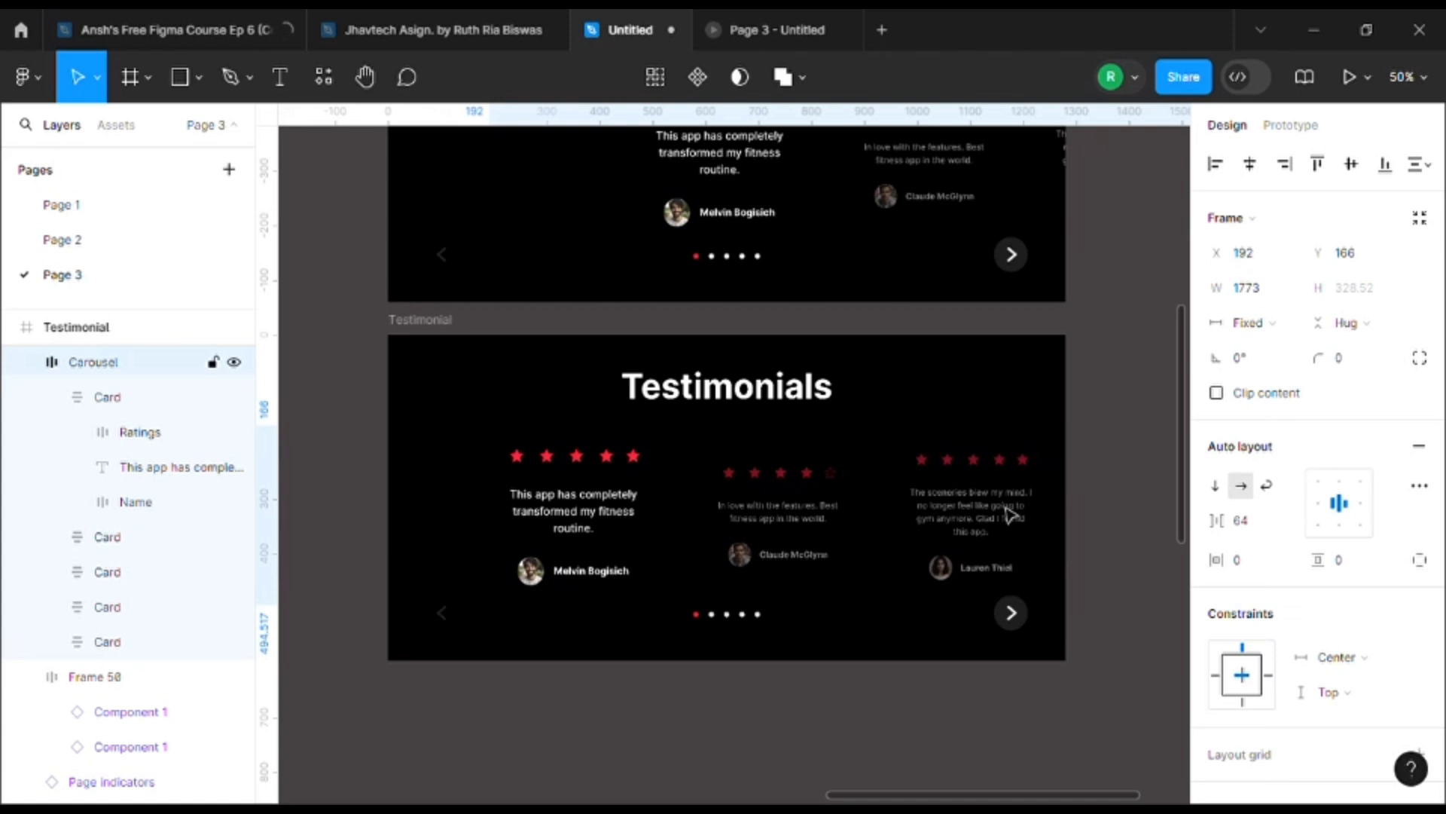
Step: Shrink the first card back to normal size and enlarge the second card to 1.13x
{"action": "left_click", "coordinate": [548, 525]}
{"action": "key", "text": "k"}
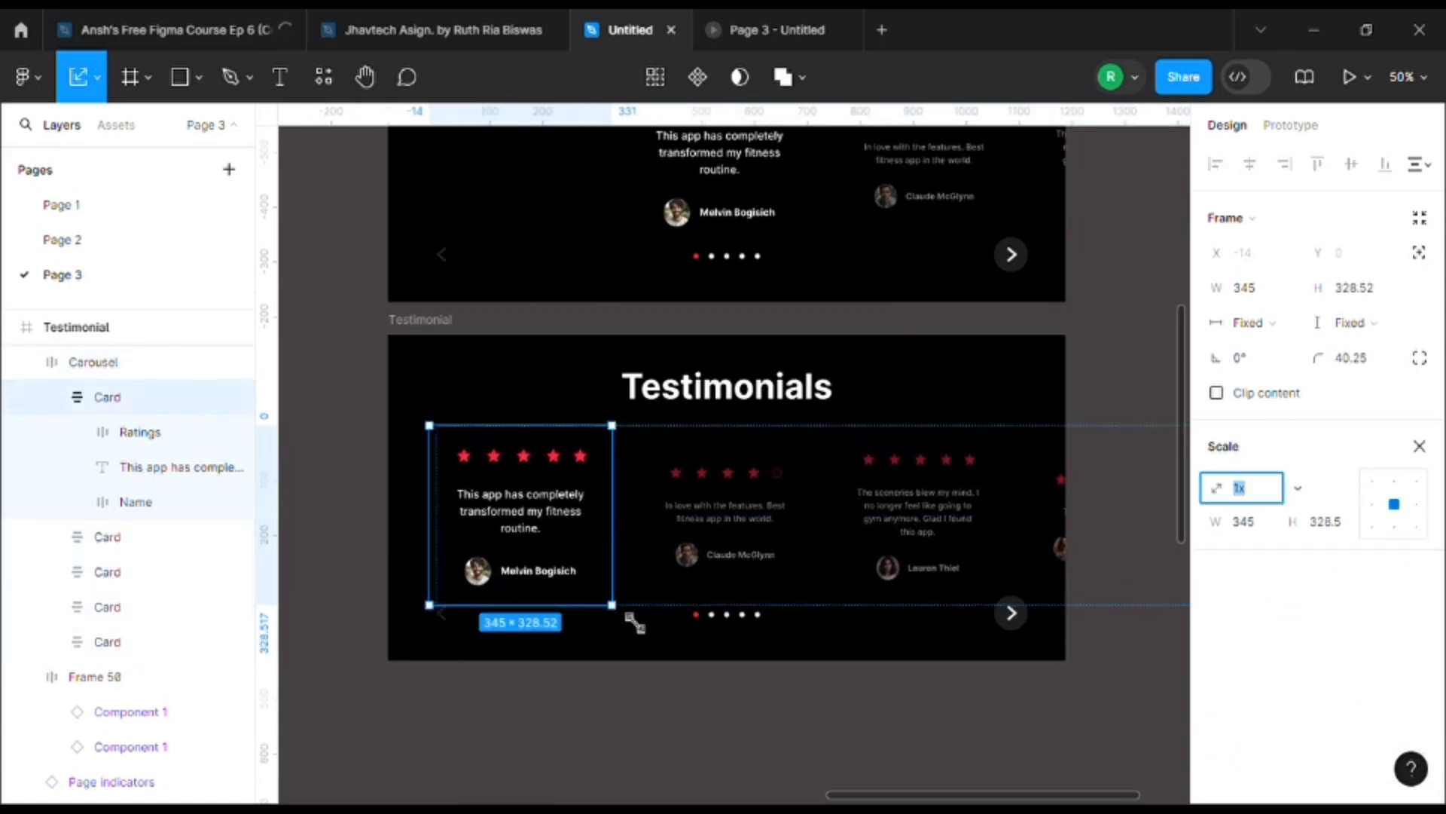
{"action": "left_click_drag", "start_coordinate": [620, 617], "coordinate": [617, 615]}
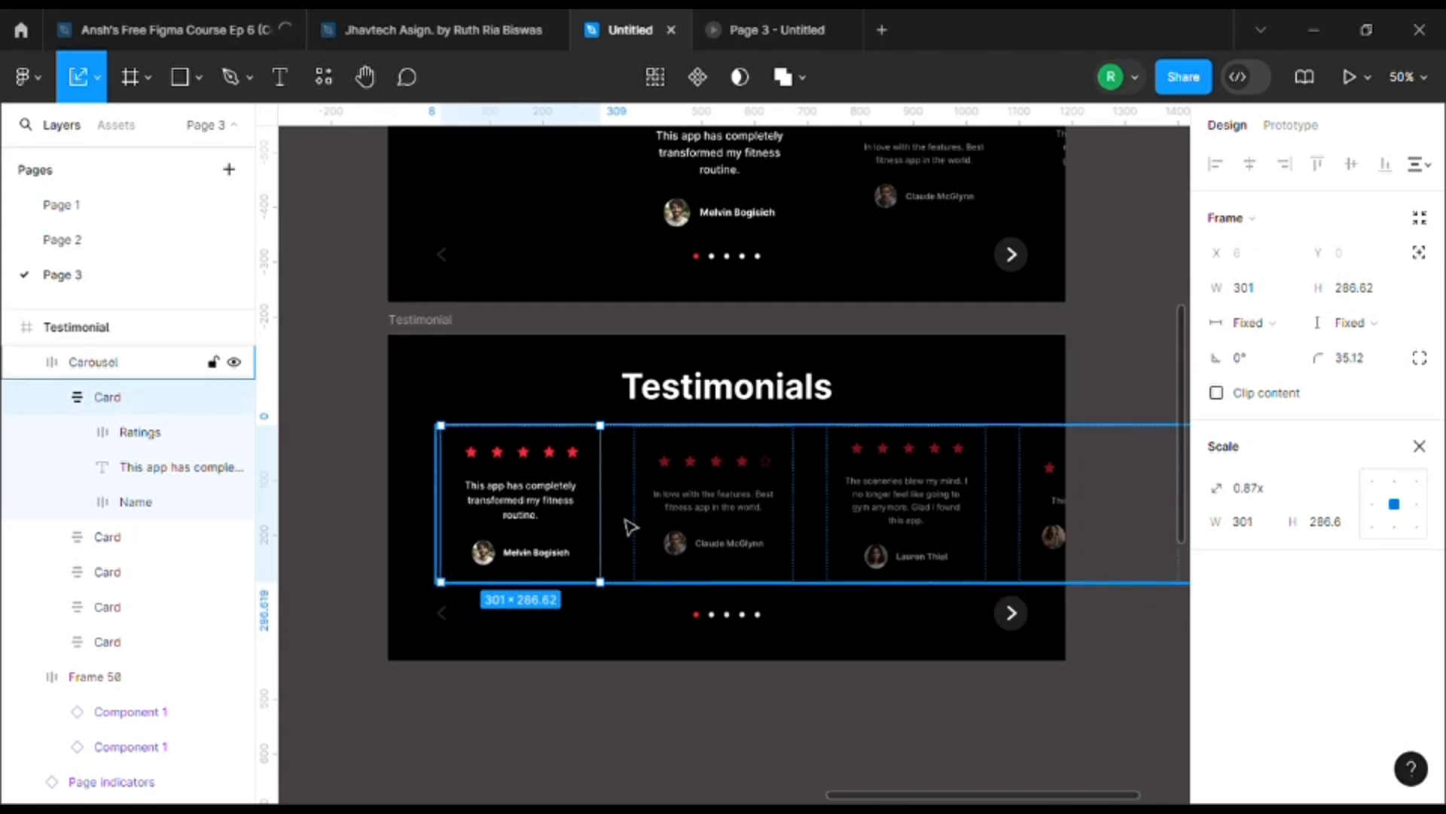
{"action": "left_click", "coordinate": [729, 520]}
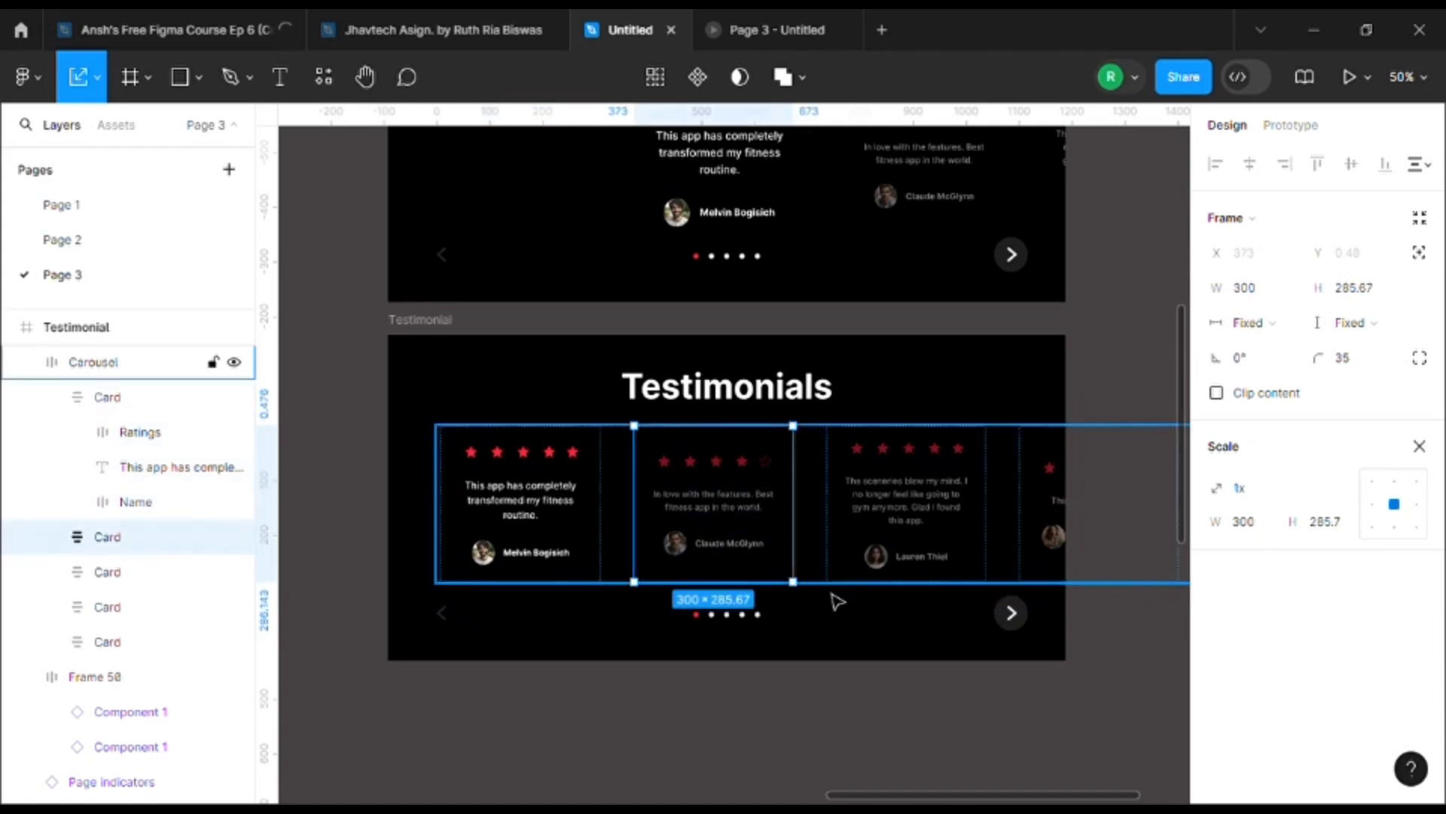
{"action": "left_click_drag", "start_coordinate": [802, 596], "coordinate": [814, 617]}
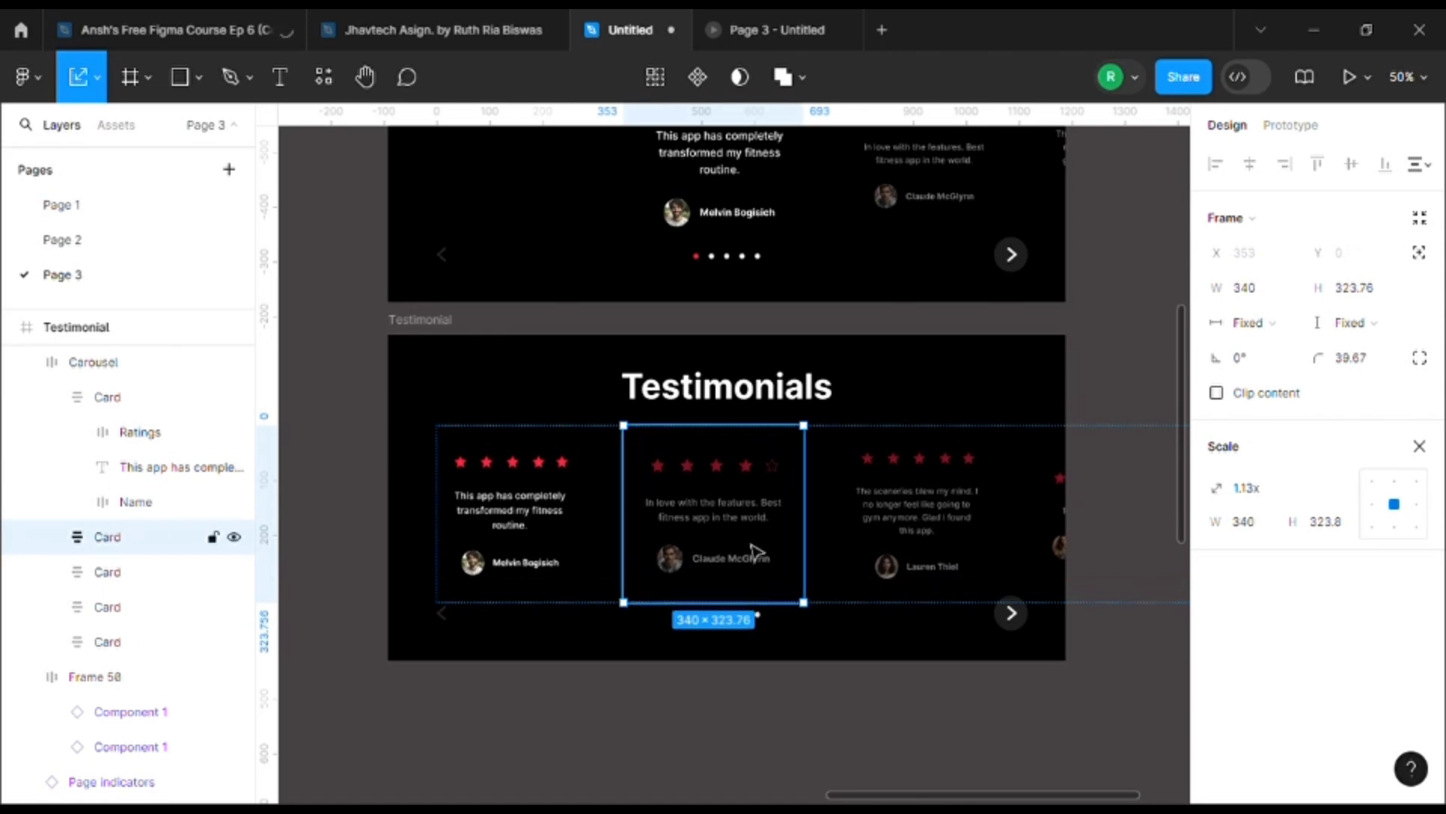
{"action": "left_click", "coordinate": [828, 550]}
{"action": "key", "text": "Right"}
{"action": "key", "text": "Right"}
{"action": "key", "text": "Right"}
{"action": "key", "text": "Right"}
{"action": "key", "text": "Right"}
{"action": "key", "text": "Right"}
{"action": "key", "text": "Right"}
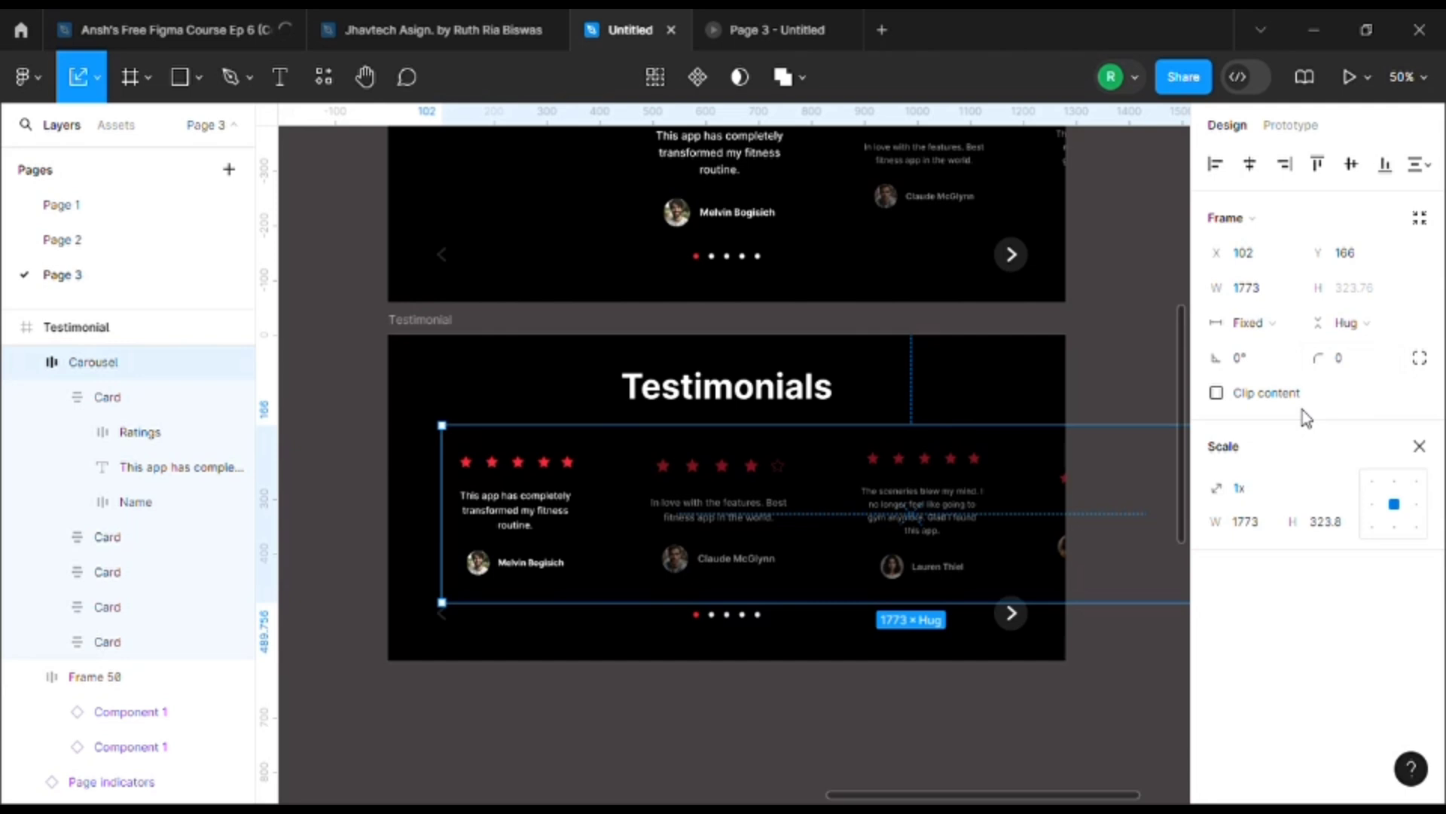
{"action": "key", "text": "v"}
Step: Set the second card's opacity to 100% and the first card's to 50%
{"action": "left_click", "coordinate": [745, 514]}
{"action": "scroll", "coordinate": [1401, 625], "scroll_direction": "down", "scroll_amount": 2}
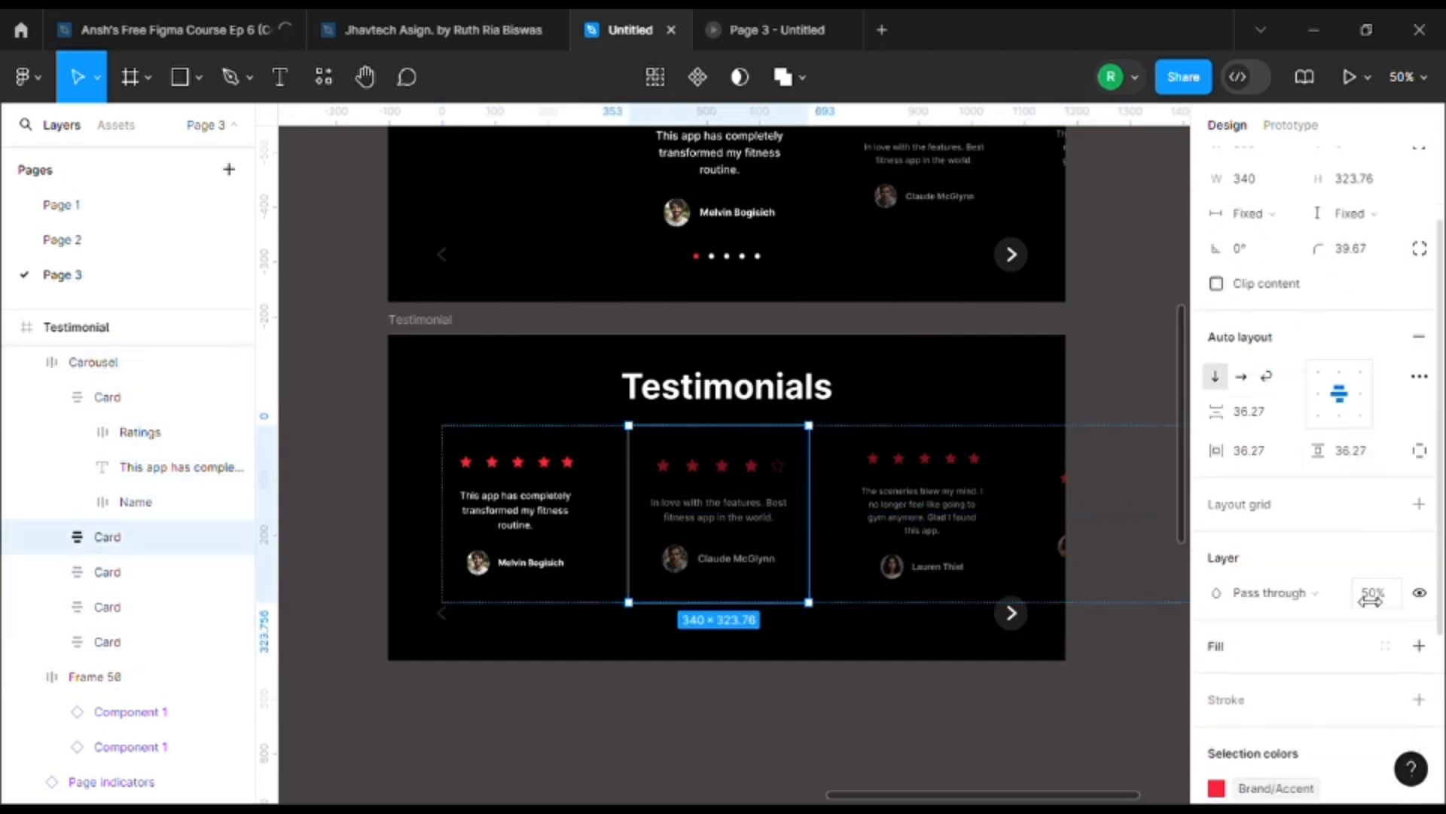
{"action": "left_click", "coordinate": [1372, 595]}
{"action": "type", "text": "100"}
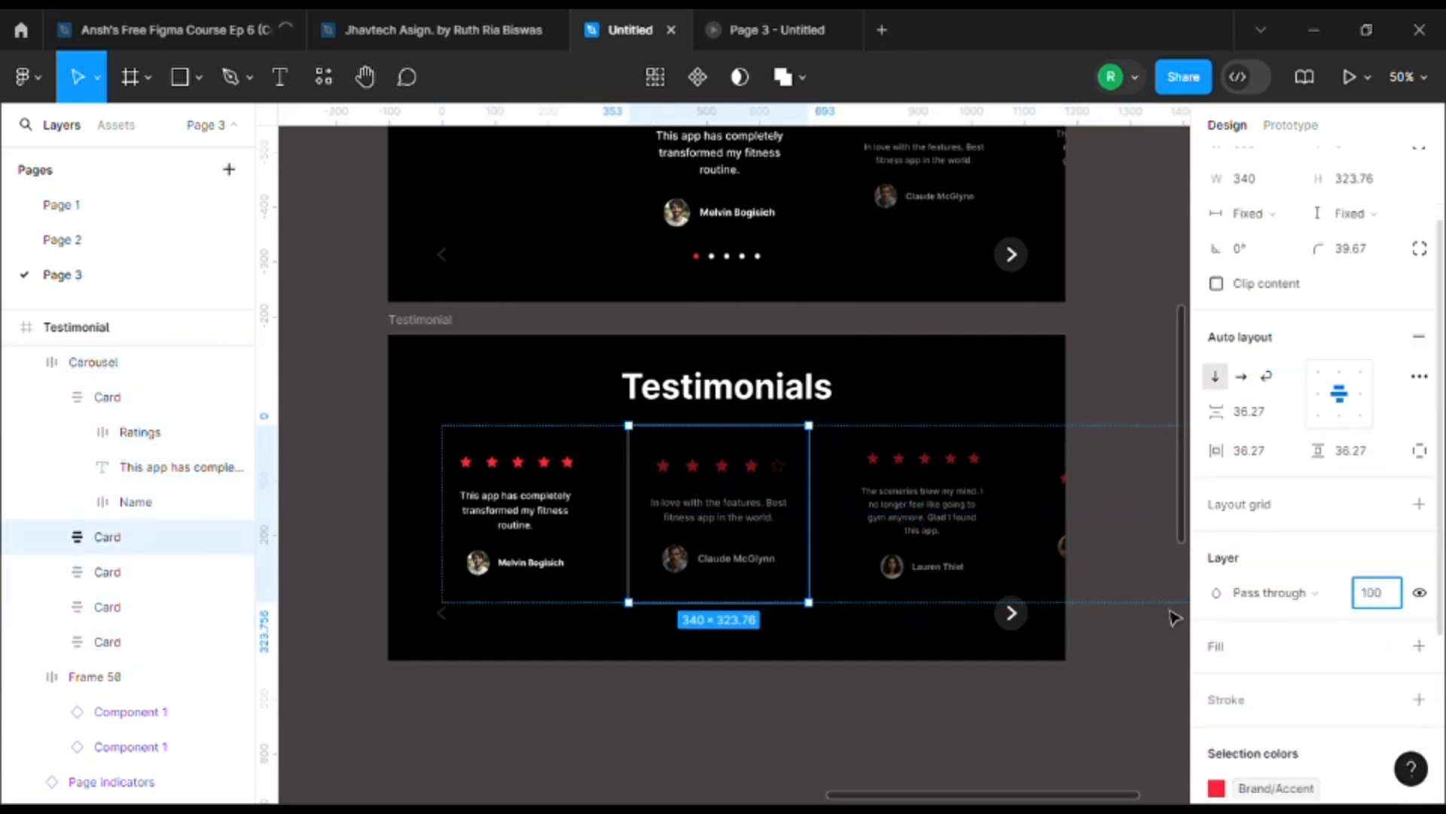
{"action": "key", "text": "Return"}
{"action": "left_click", "coordinate": [519, 482]}
{"action": "left_click", "coordinate": [1378, 599]}
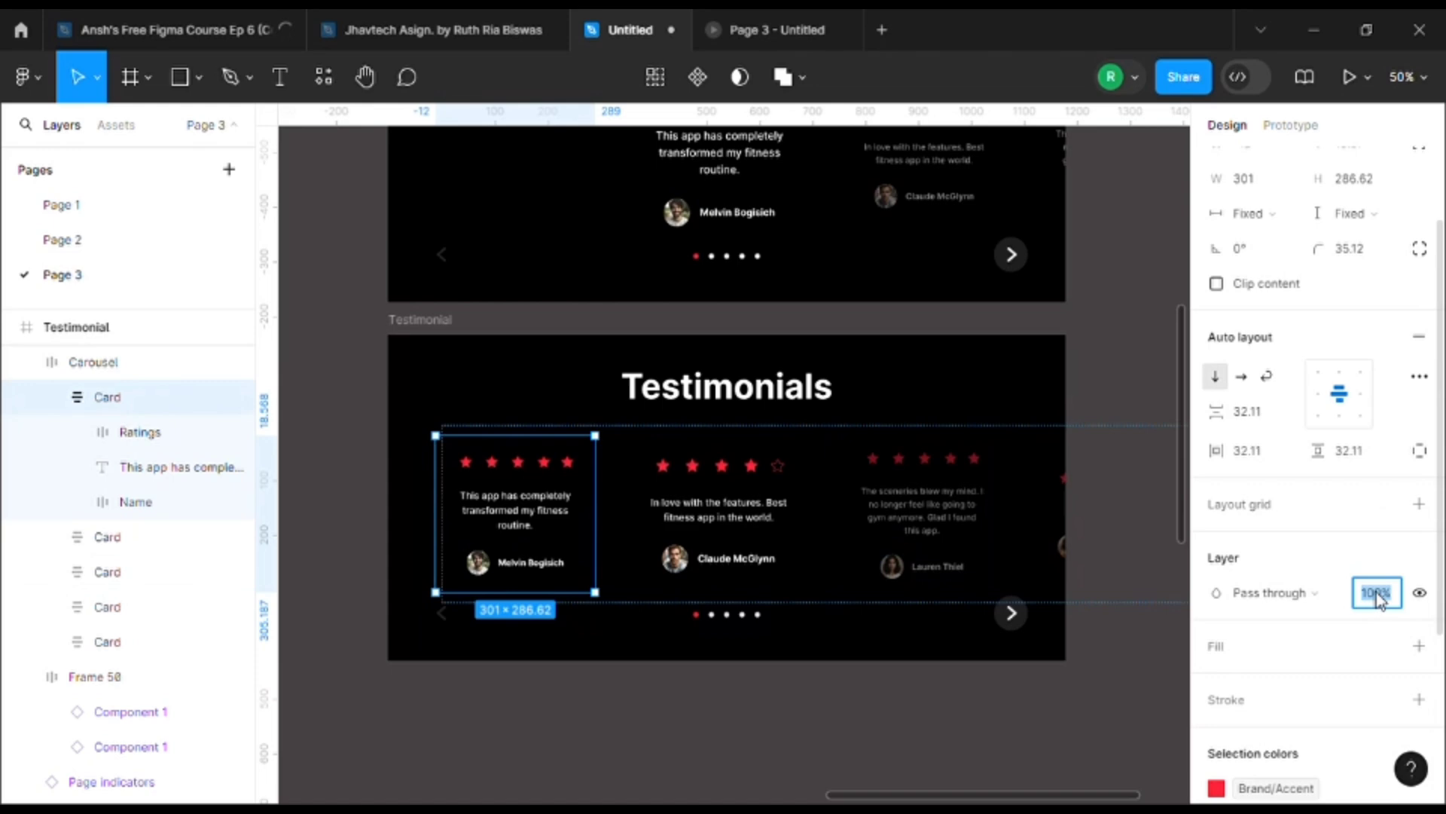
{"action": "type", "text": "50"}
{"action": "key", "text": "Escape"}
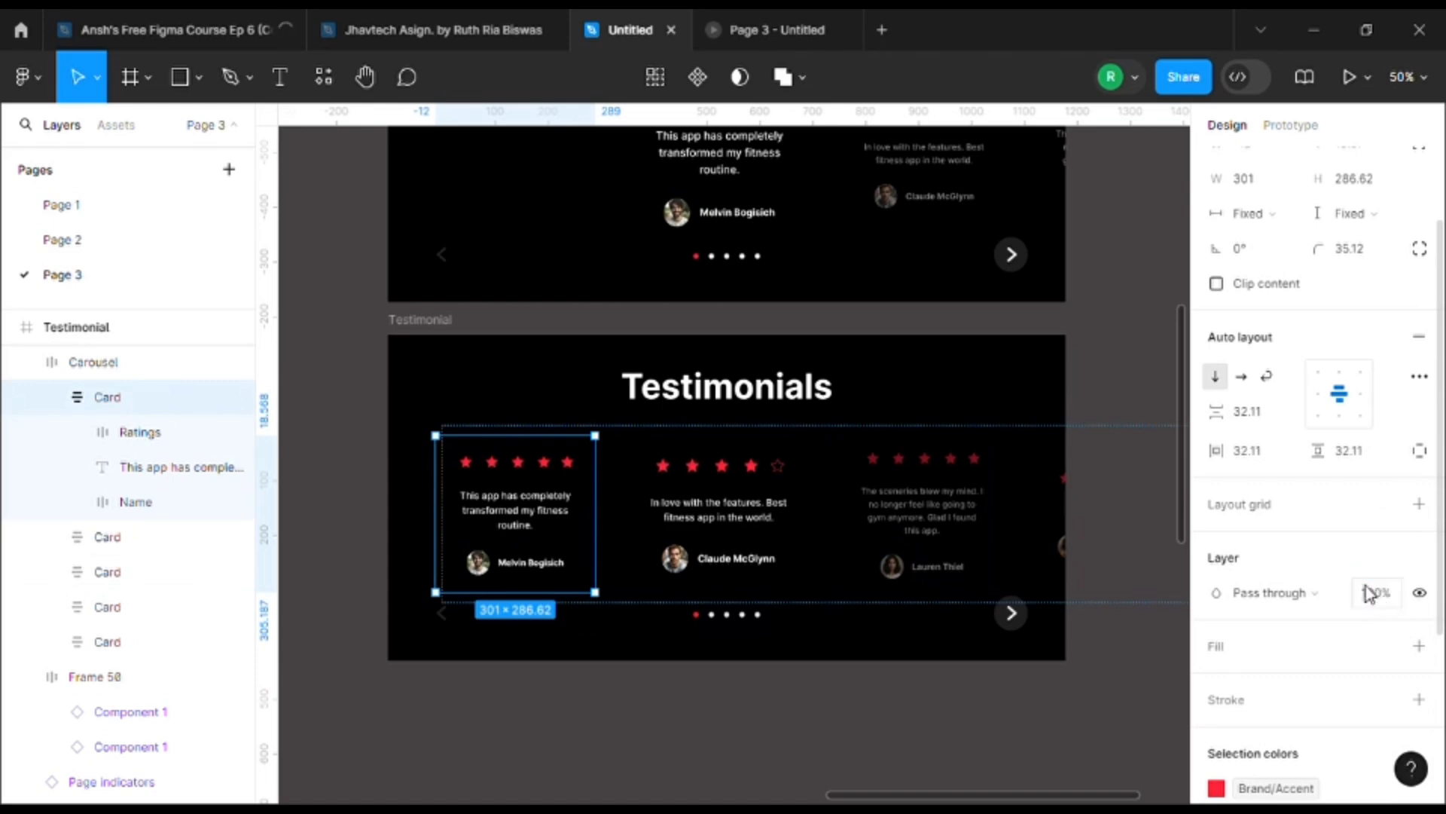
Step: Make the carousel width Hug contents and confirm the first card at 50% opacity
{"action": "left_click", "coordinate": [630, 447]}
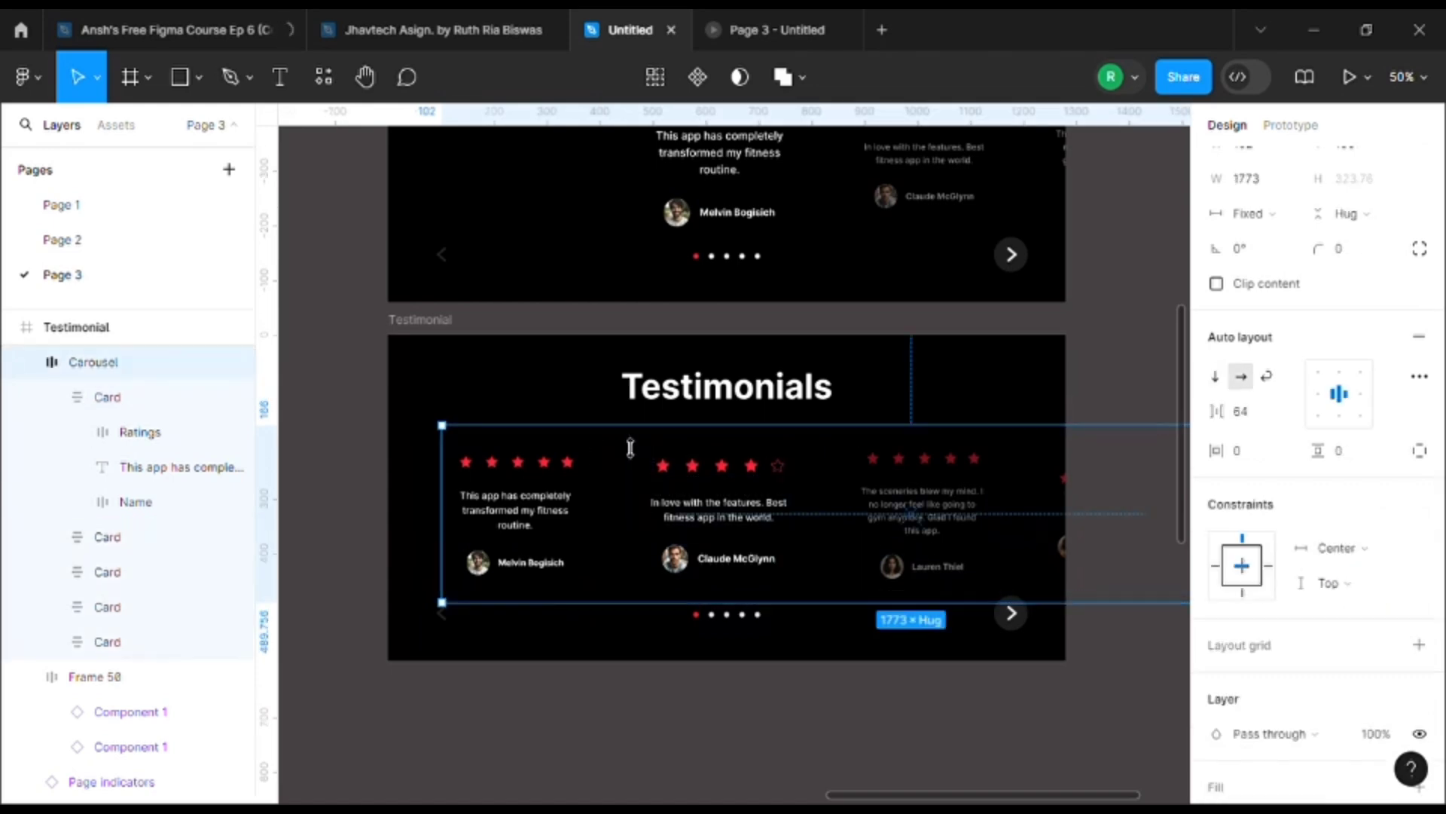
{"action": "left_click", "coordinate": [1266, 213]}
{"action": "left_click", "coordinate": [1271, 239]}
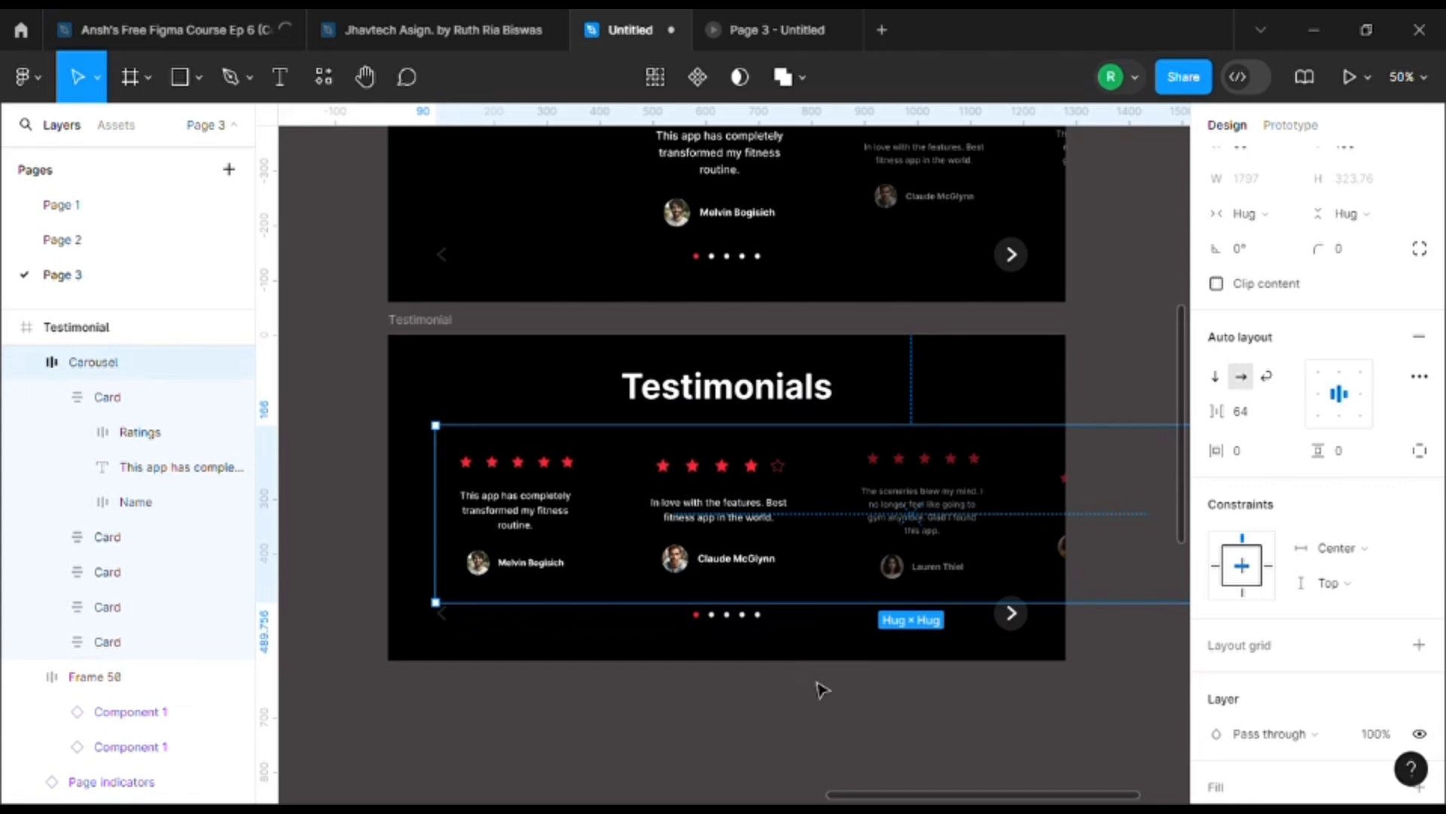
{"action": "left_click", "coordinate": [801, 709]}
{"action": "left_click", "coordinate": [505, 501]}
{"action": "left_click", "coordinate": [505, 501]}
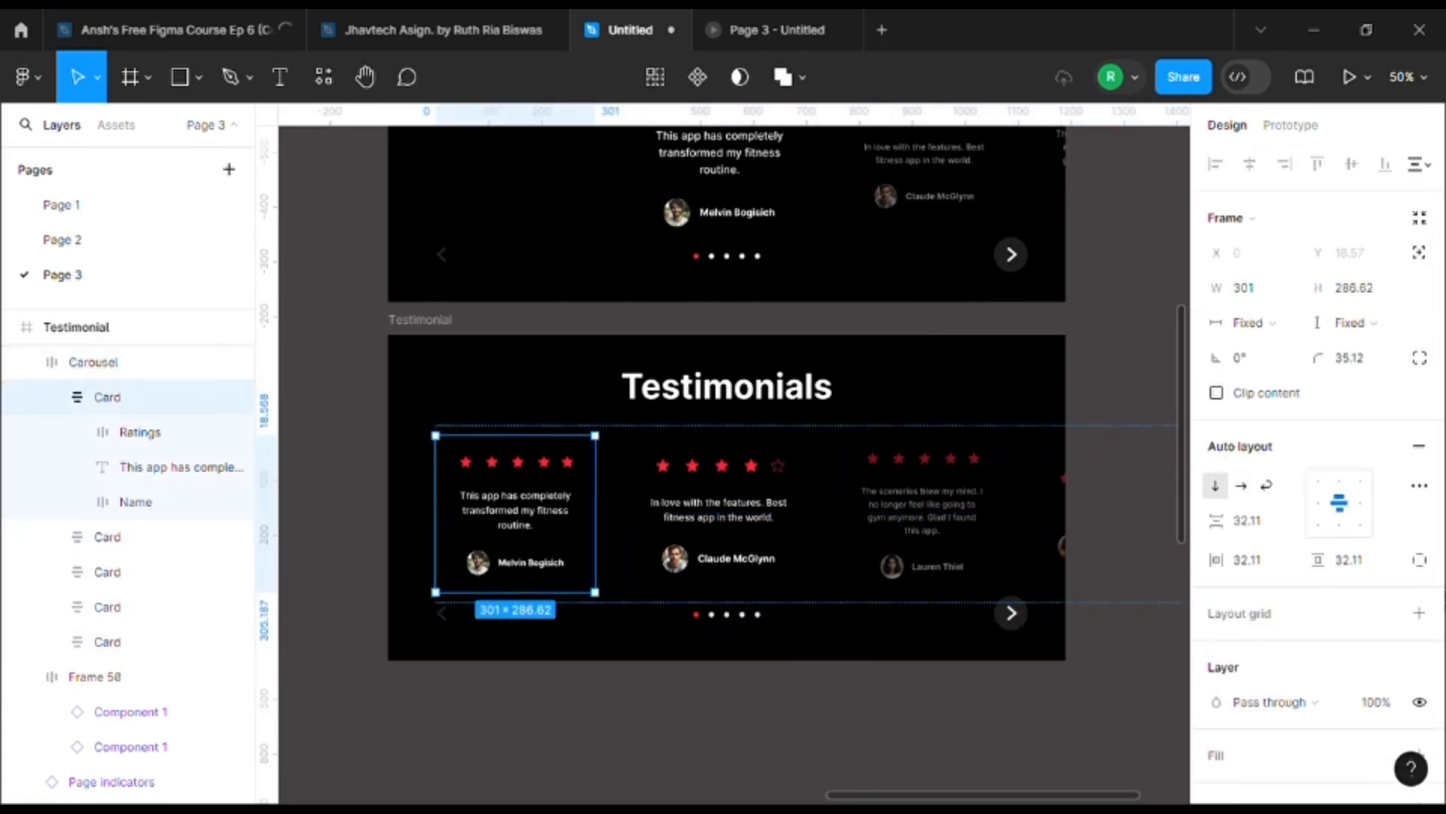
{"action": "left_click", "coordinate": [1379, 701]}
{"action": "type", "text": "50"}
{"action": "key", "text": "Return"}
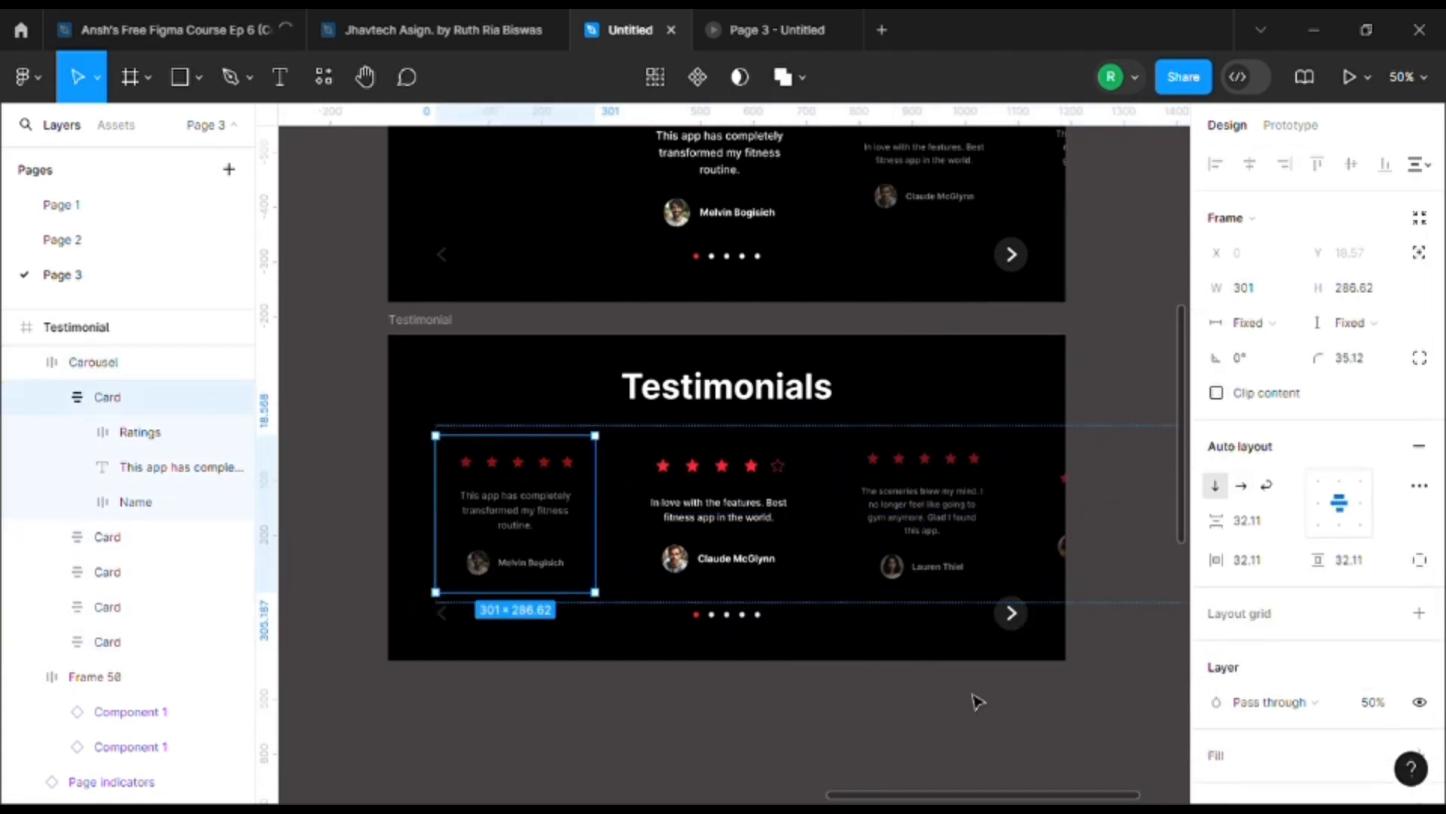
{"action": "left_click", "coordinate": [852, 671]}
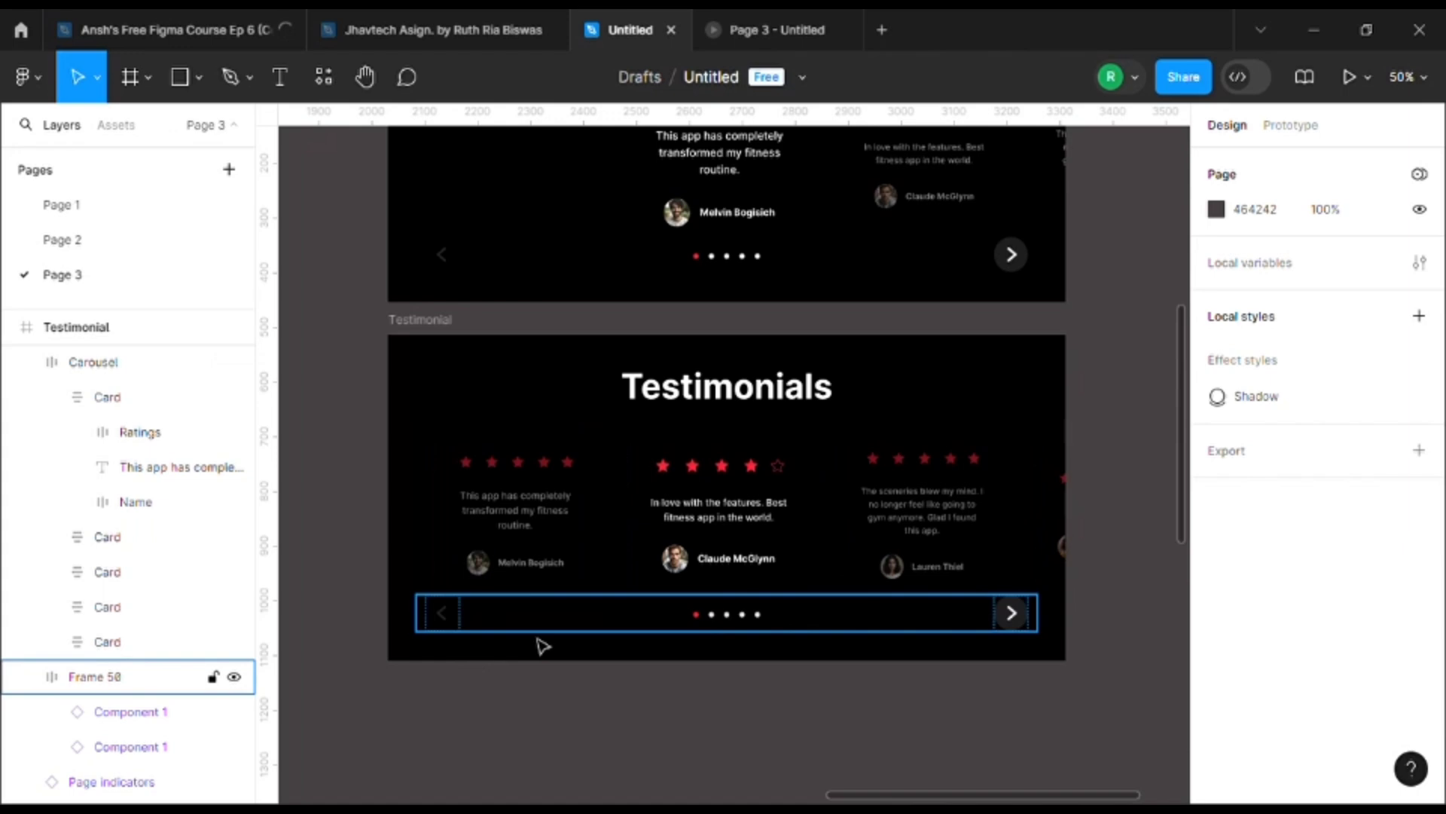
Step: Change the copied frame's Page indicators instance Position from 1 to 2
{"action": "left_click", "coordinate": [653, 622]}
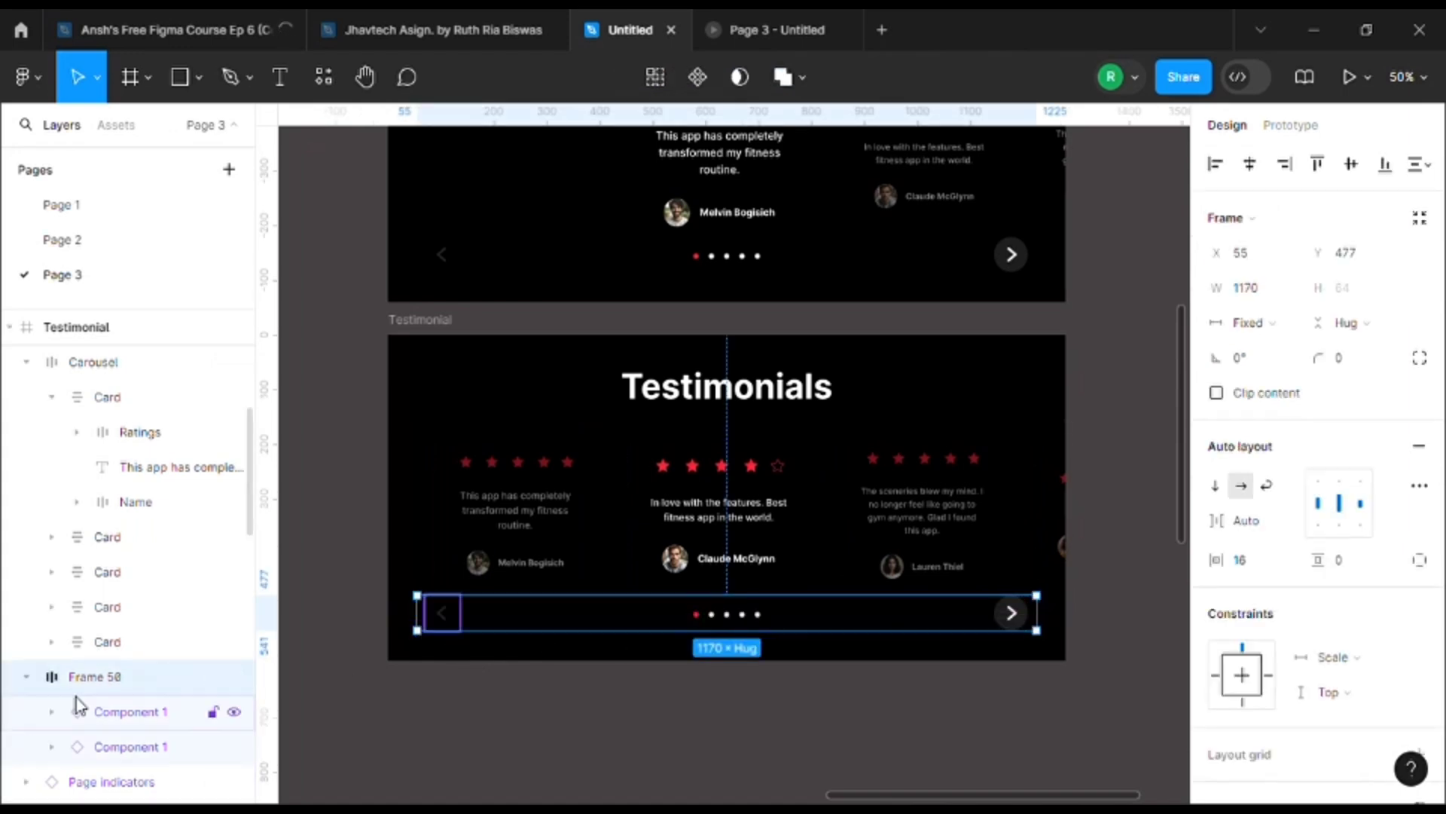
{"action": "scroll", "coordinate": [71, 701], "scroll_direction": "down", "scroll_amount": 3}
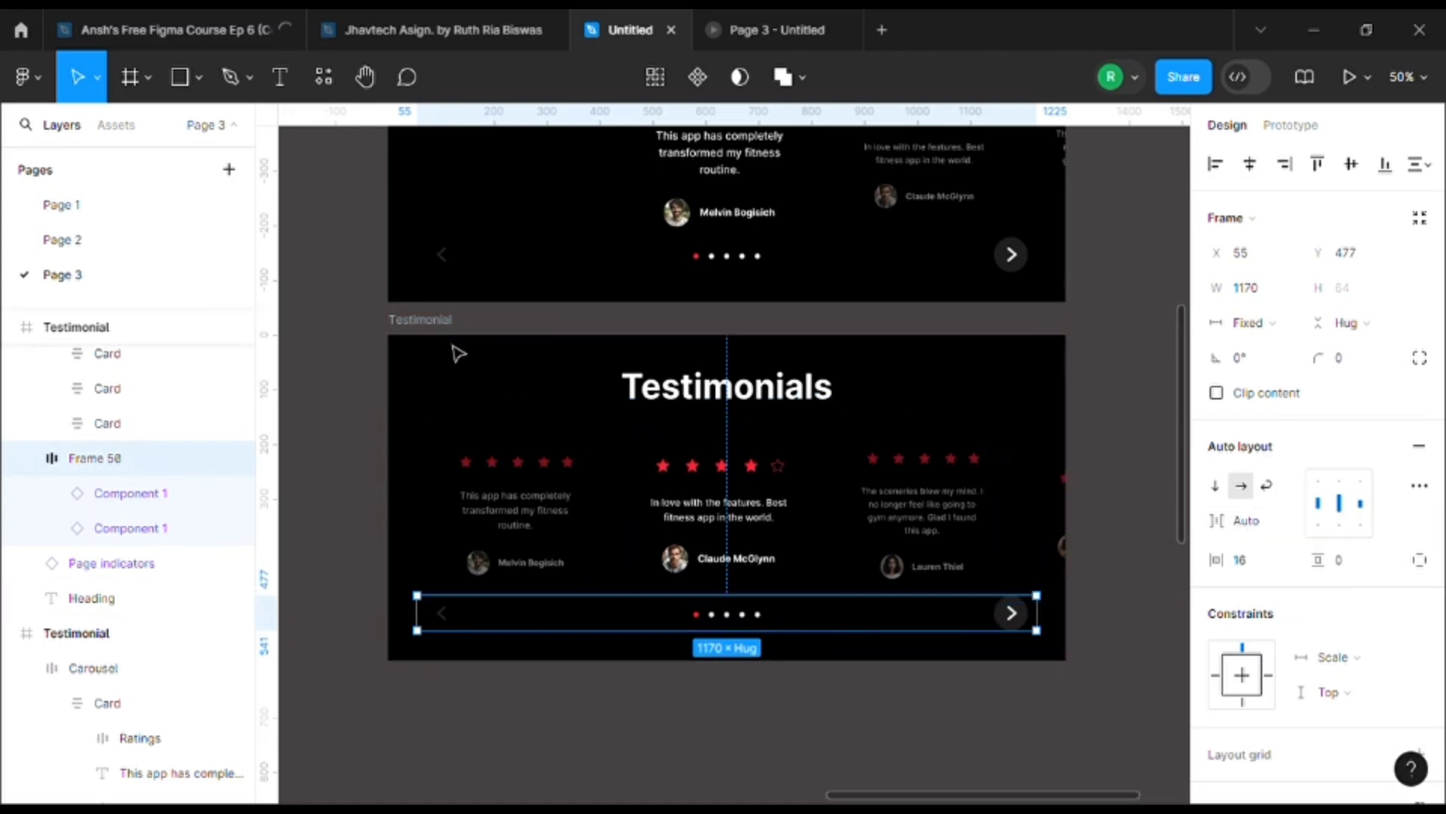
{"action": "left_click", "coordinate": [437, 324]}
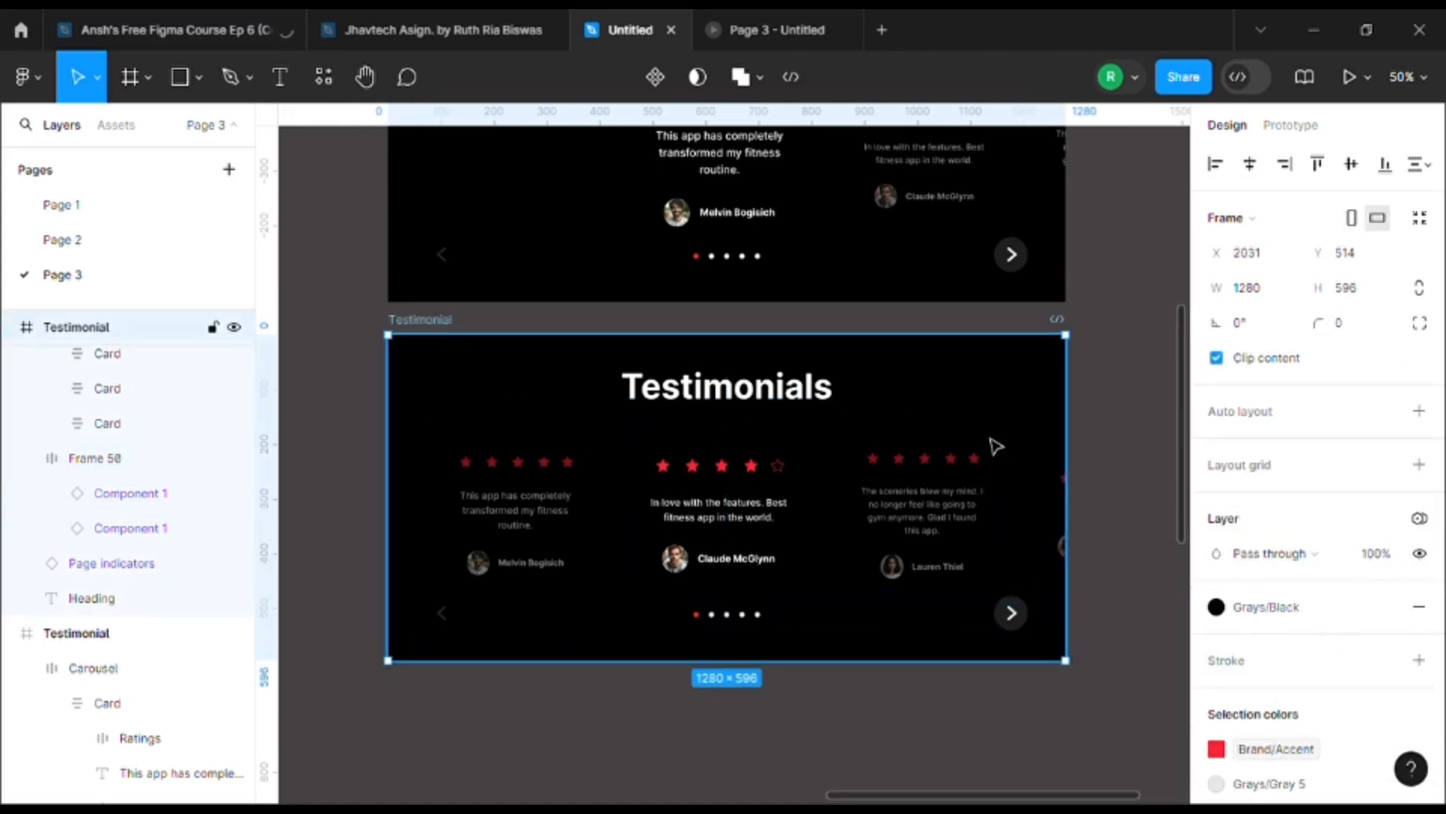
{"action": "left_click", "coordinate": [641, 629]}
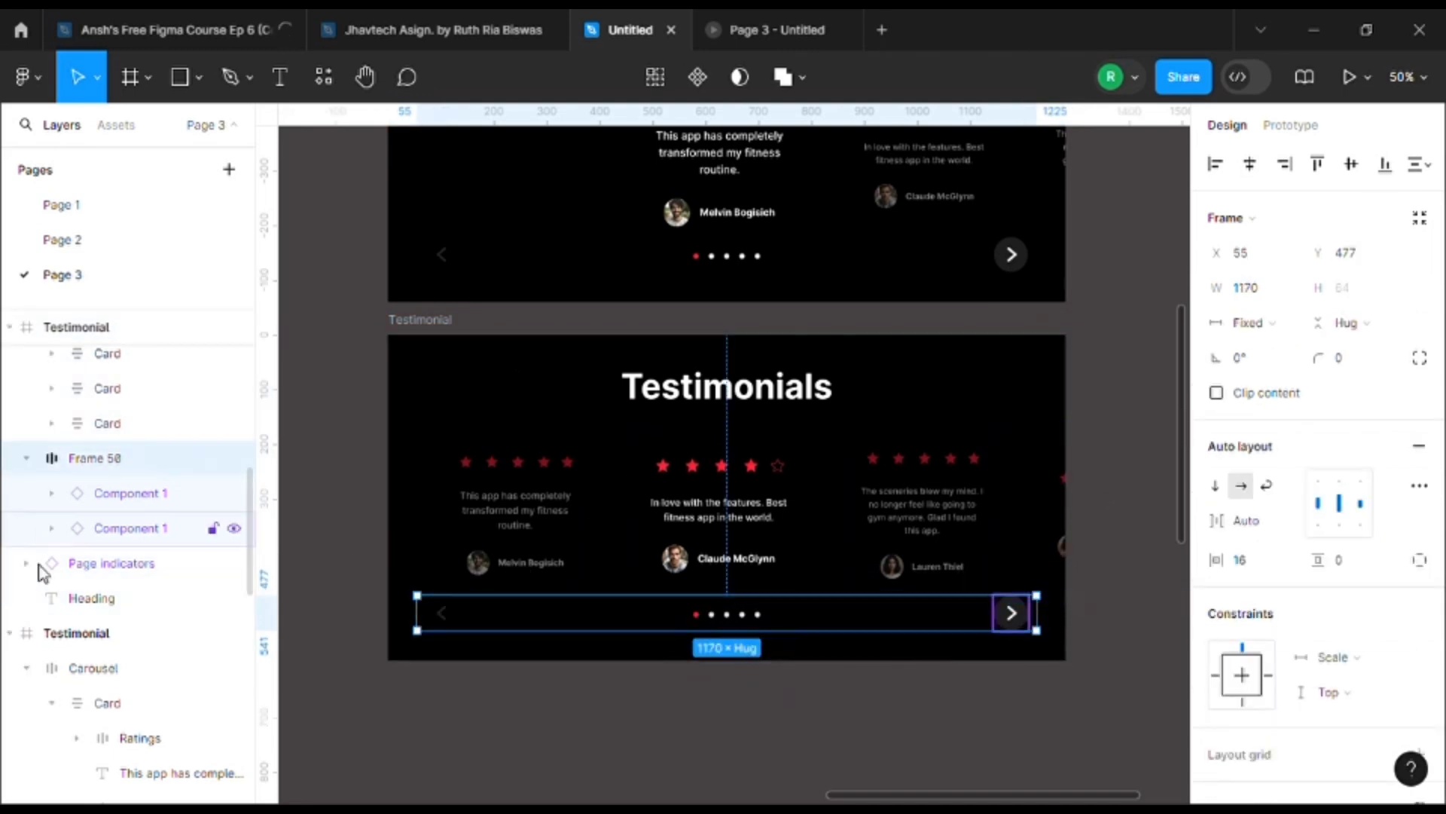
{"action": "left_click", "coordinate": [113, 573]}
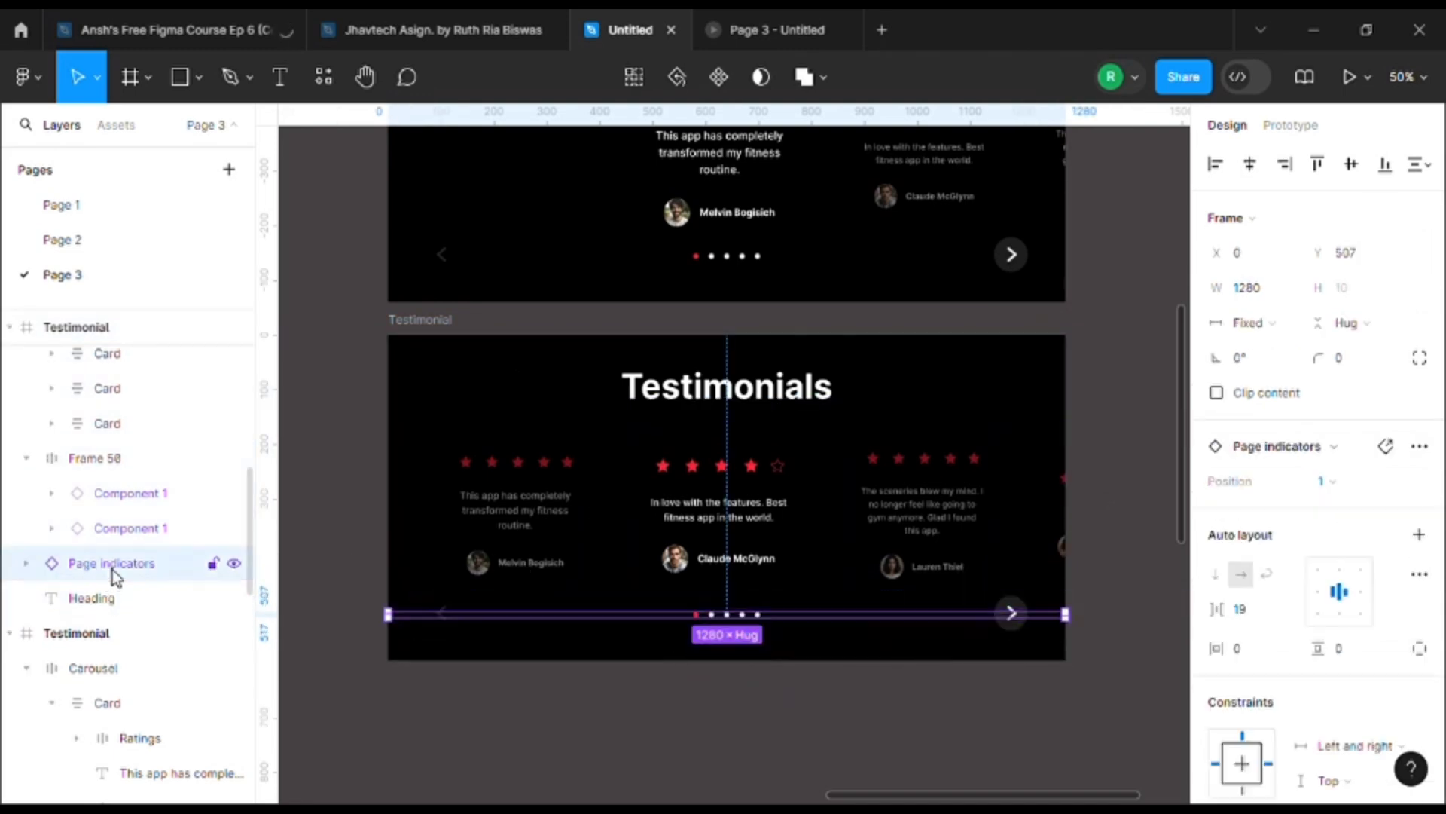
{"action": "left_click", "coordinate": [1334, 488]}
{"action": "left_click", "coordinate": [1332, 509]}
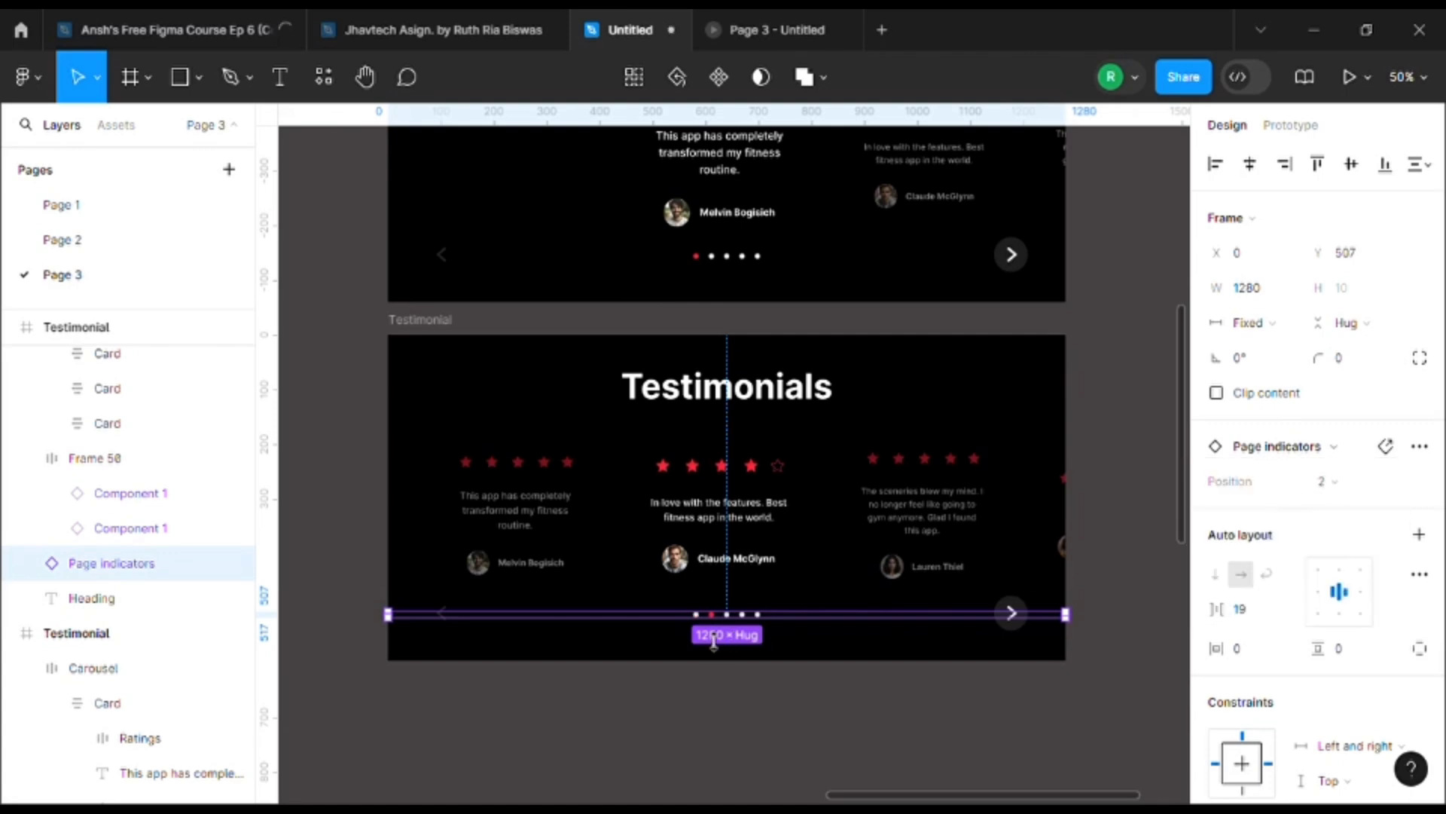
Step: Set the left arrow Component 1 in Frame 58 to its active State
{"action": "left_click", "coordinate": [770, 701]}
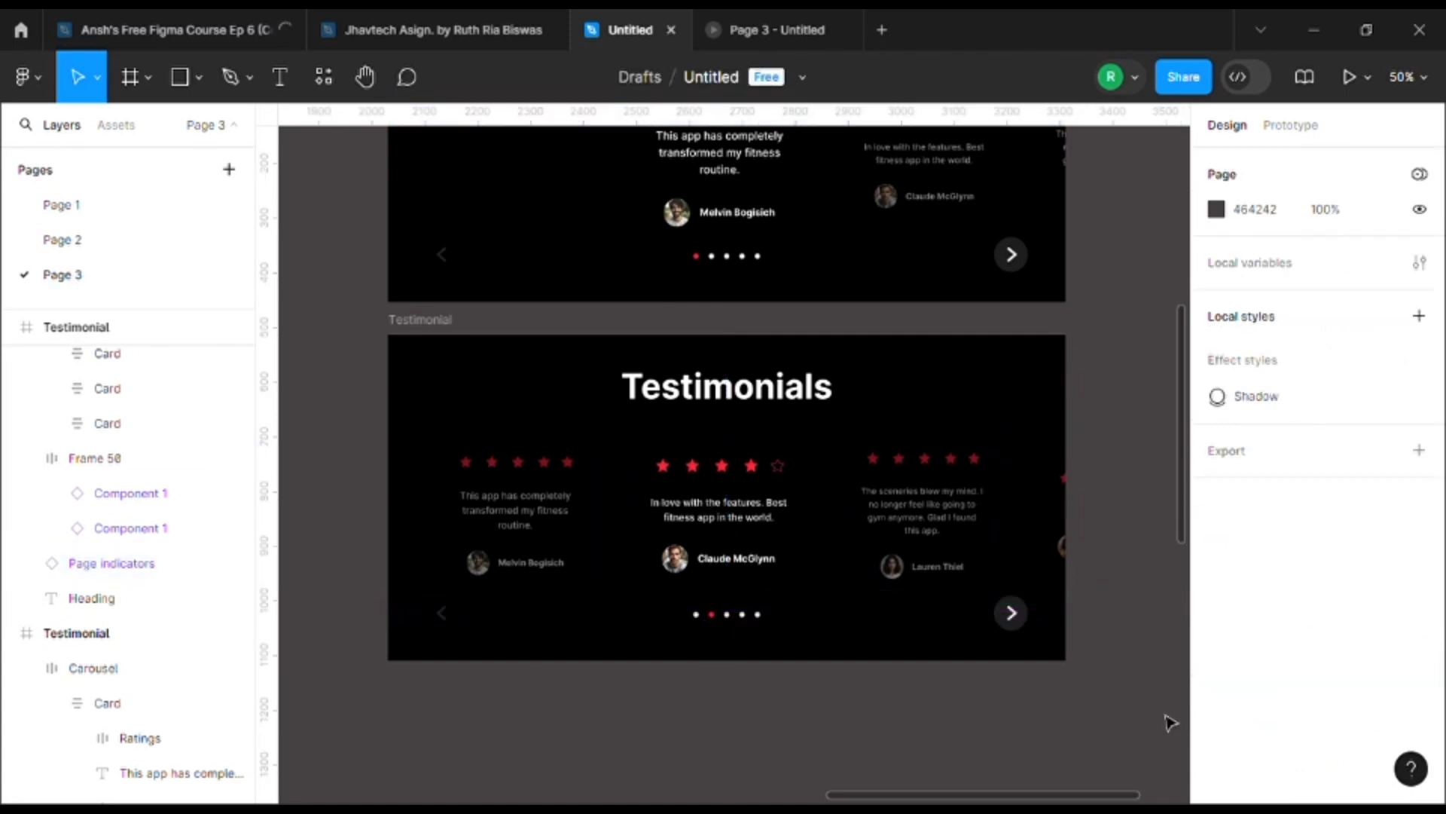
{"action": "scroll", "coordinate": [520, 550], "scroll_direction": "down", "scroll_amount": 1}
{"action": "double_click", "coordinate": [456, 610]}
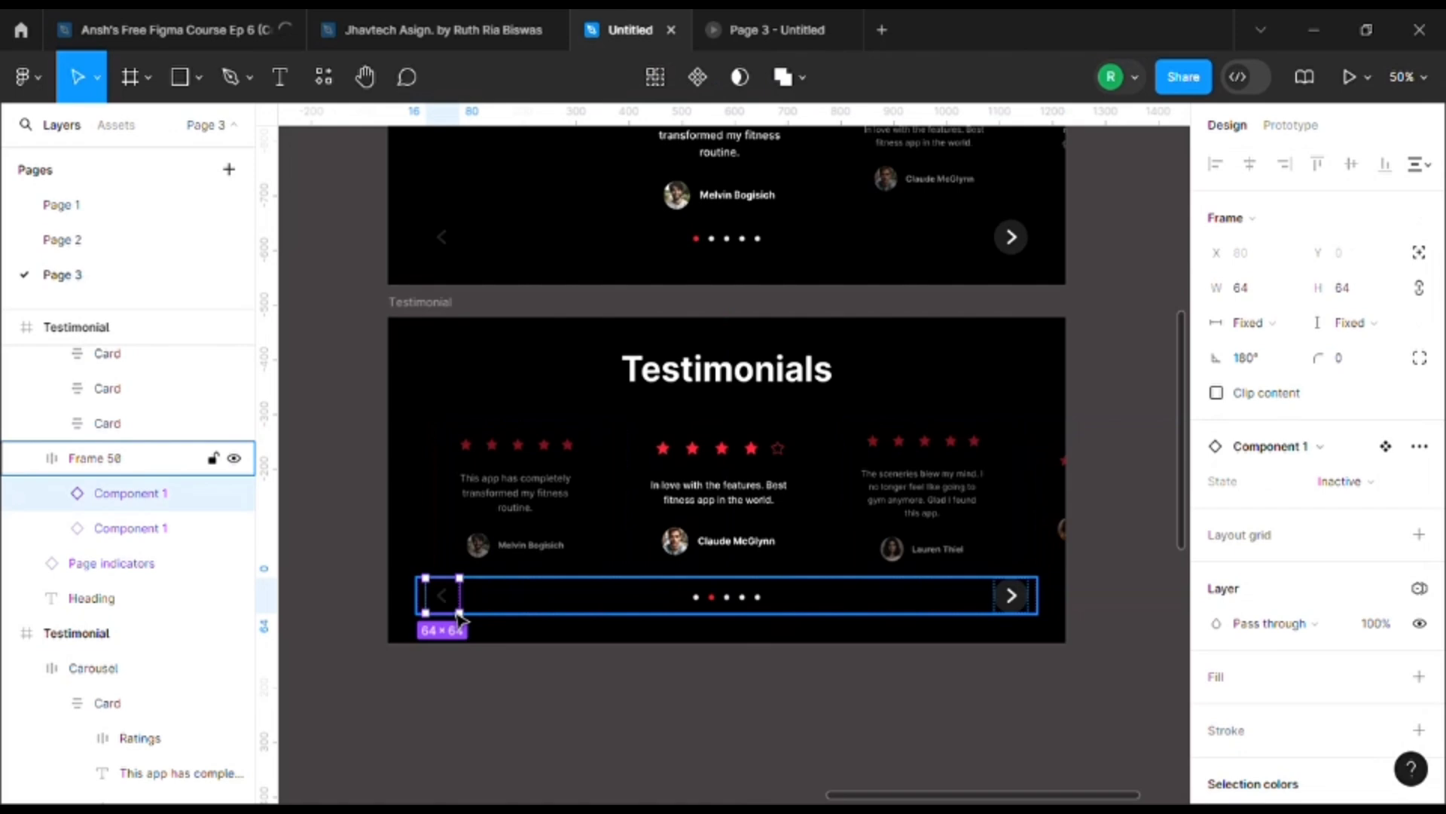
{"action": "scroll", "coordinate": [1275, 608], "scroll_direction": "down", "scroll_amount": 3}
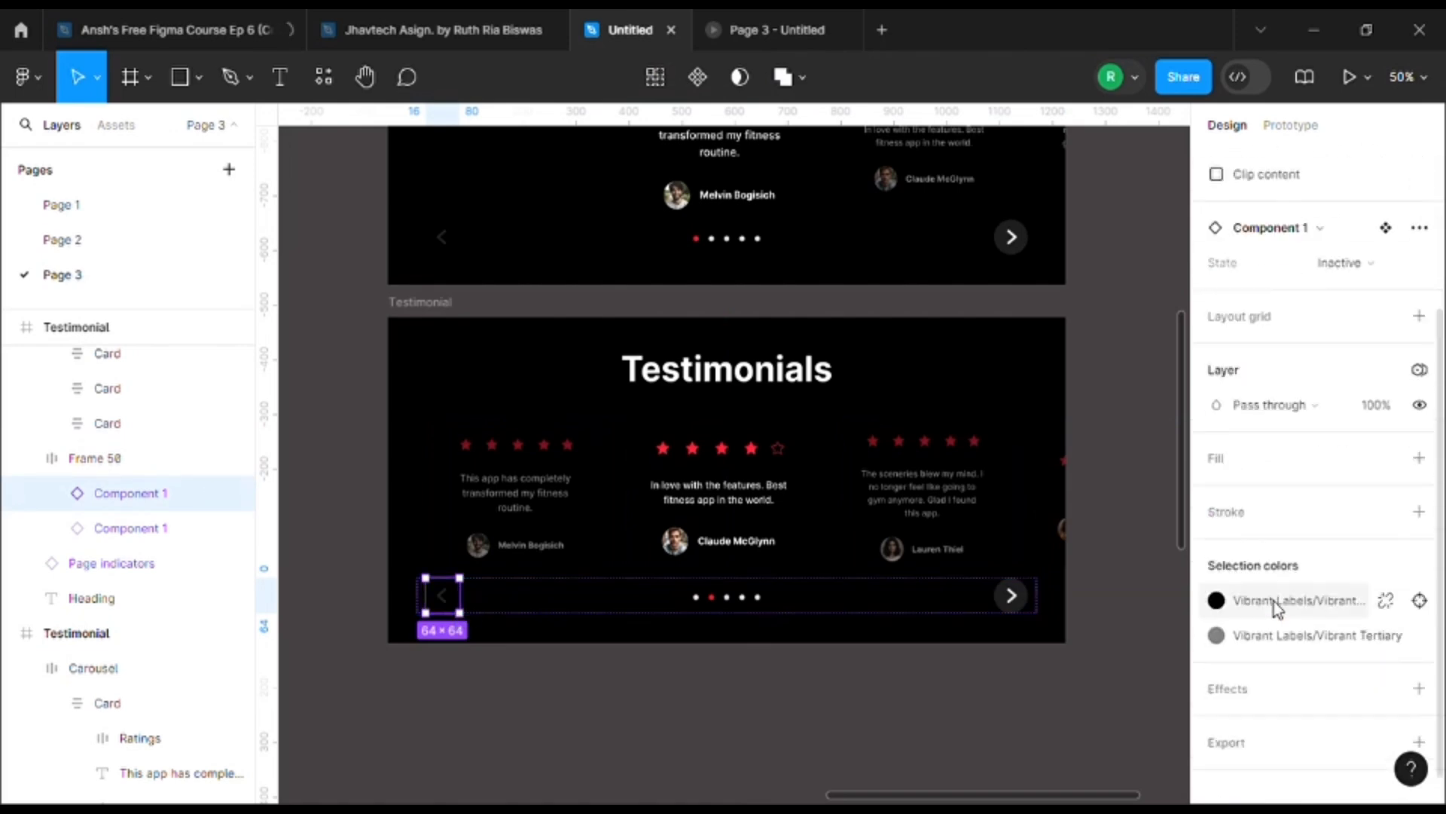
{"action": "left_click", "coordinate": [1334, 267]}
{"action": "left_click", "coordinate": [1318, 235]}
{"action": "scroll", "coordinate": [674, 576], "scroll_direction": "up", "scroll_amount": 1}
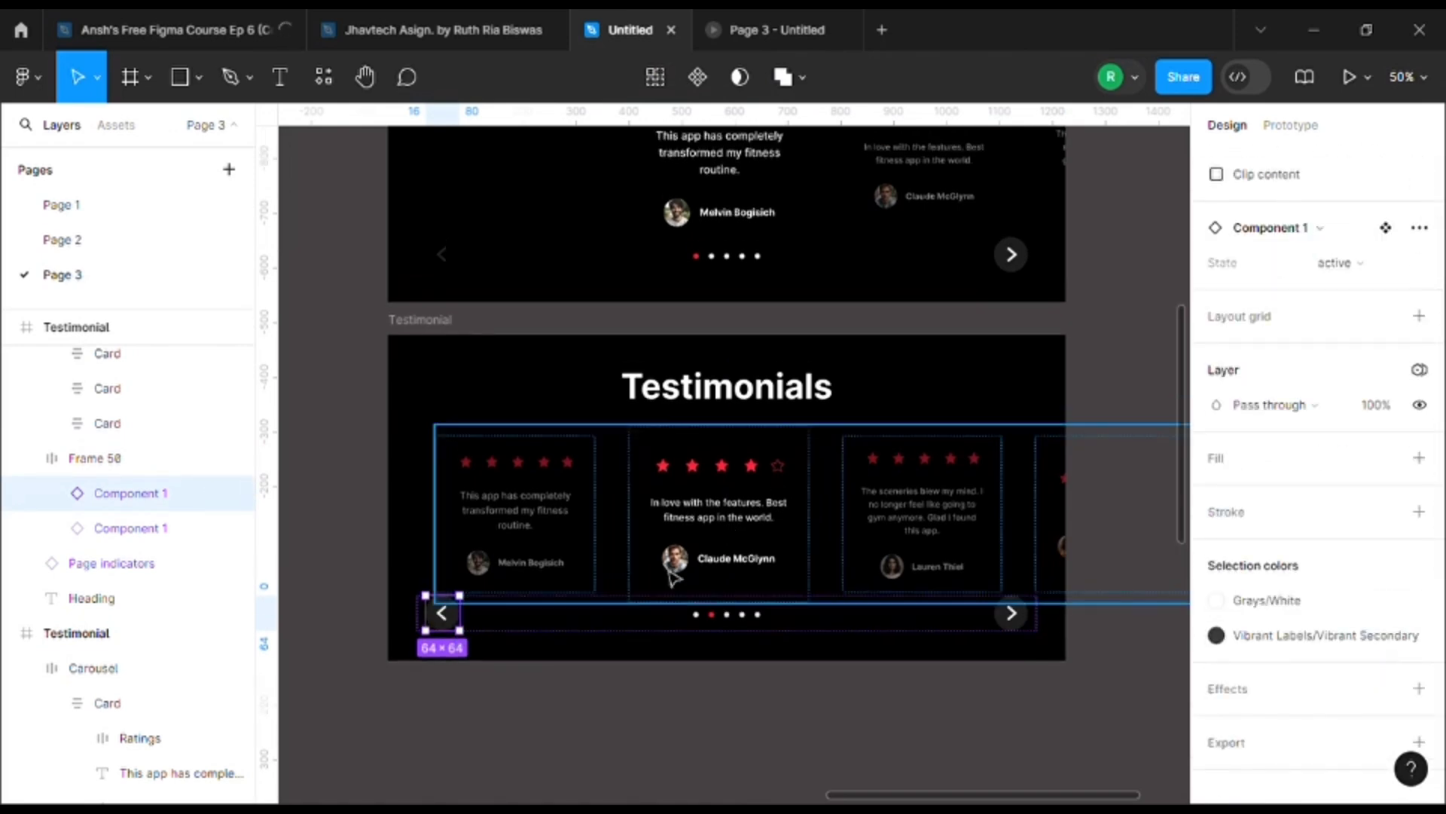
{"action": "scroll", "coordinate": [673, 576], "scroll_direction": "up", "scroll_amount": 1}
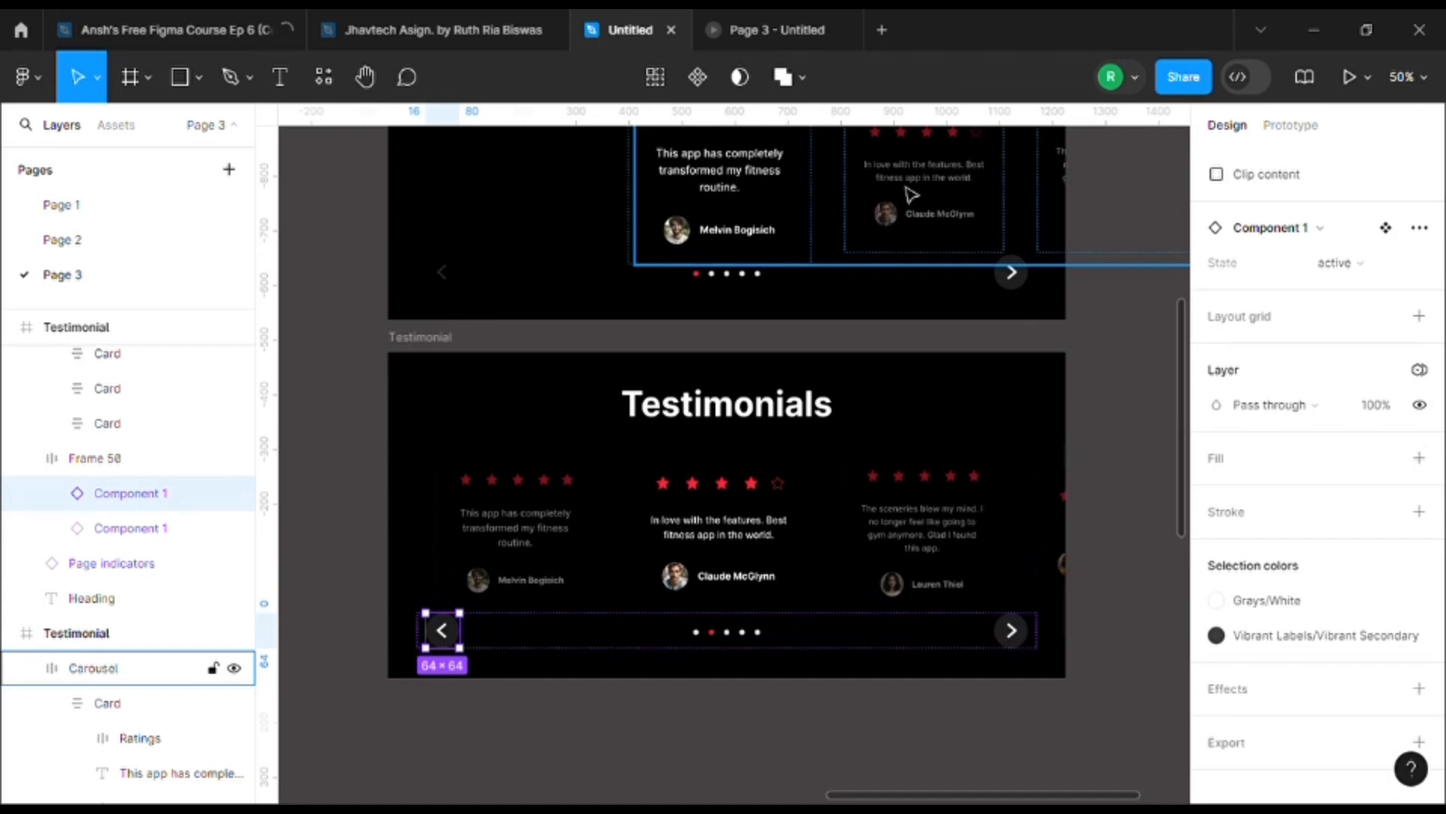
{"action": "scroll", "coordinate": [901, 404], "scroll_direction": "up", "scroll_amount": 3}
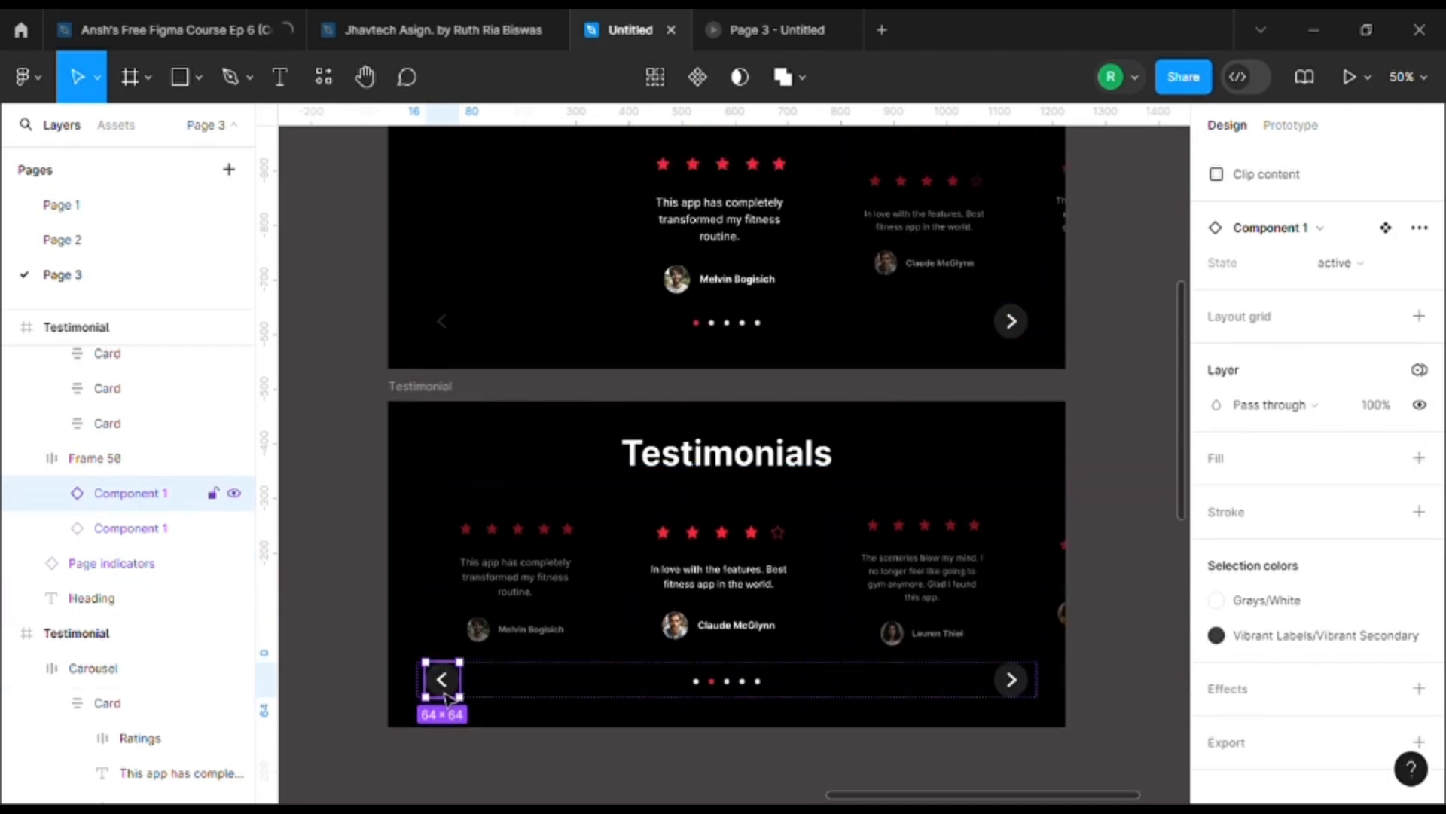
{"action": "scroll", "coordinate": [723, 332], "scroll_direction": "up", "scroll_amount": 2}
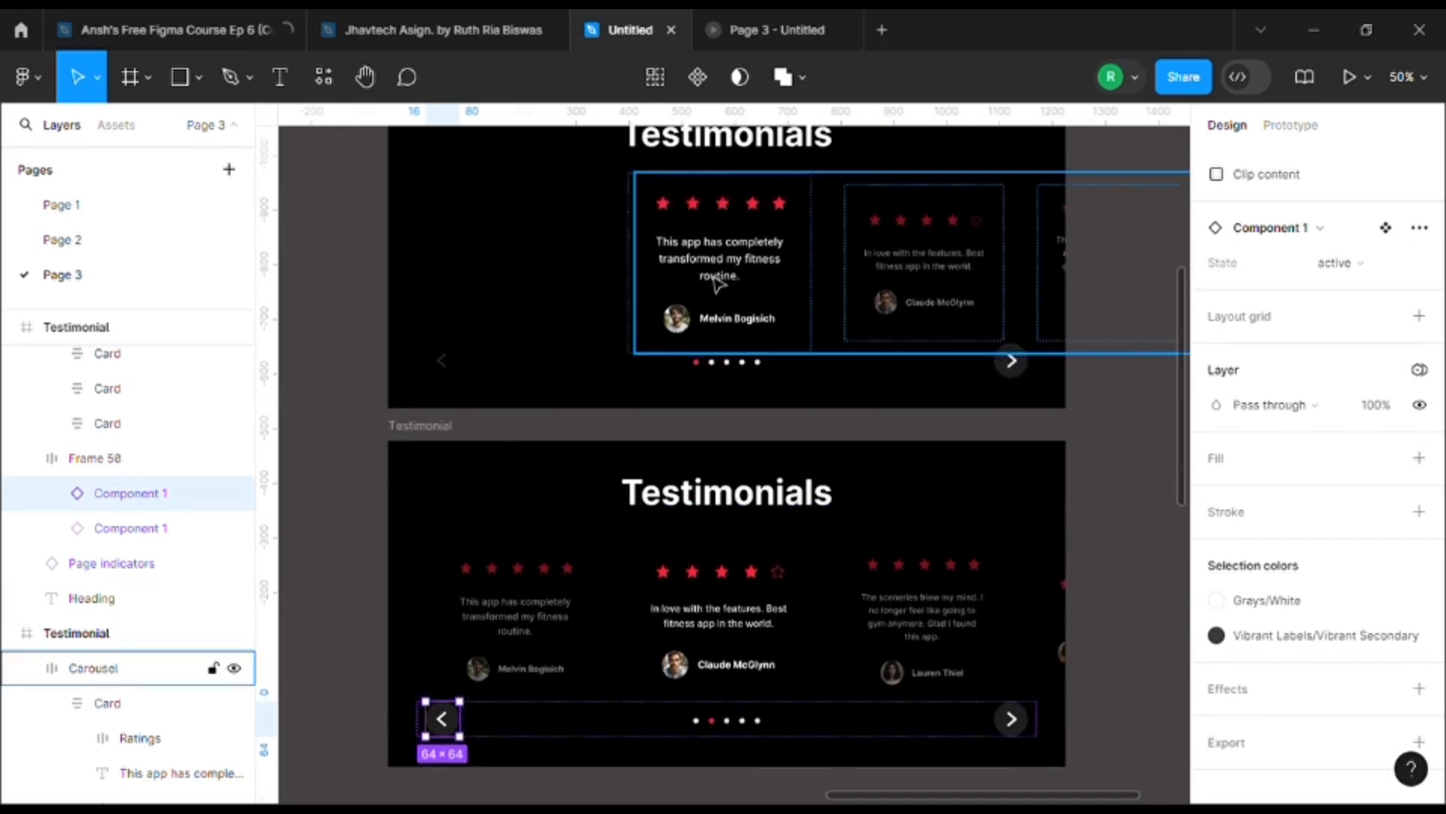
{"action": "scroll", "coordinate": [772, 517], "scroll_direction": "down", "scroll_amount": 5}
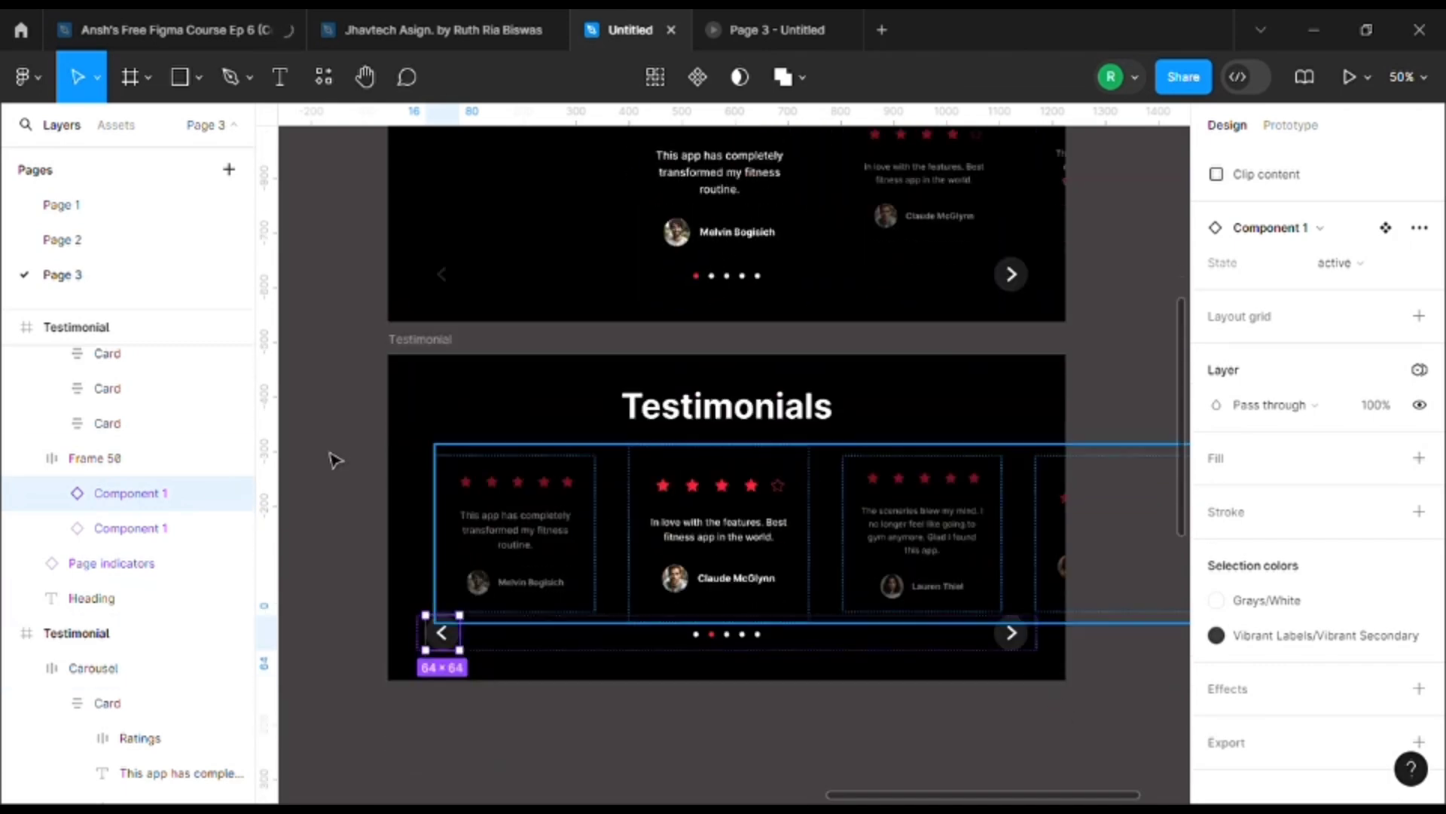
{"action": "left_click", "coordinate": [788, 756]}
{"action": "scroll", "coordinate": [646, 365], "scroll_direction": "up", "scroll_amount": 7}
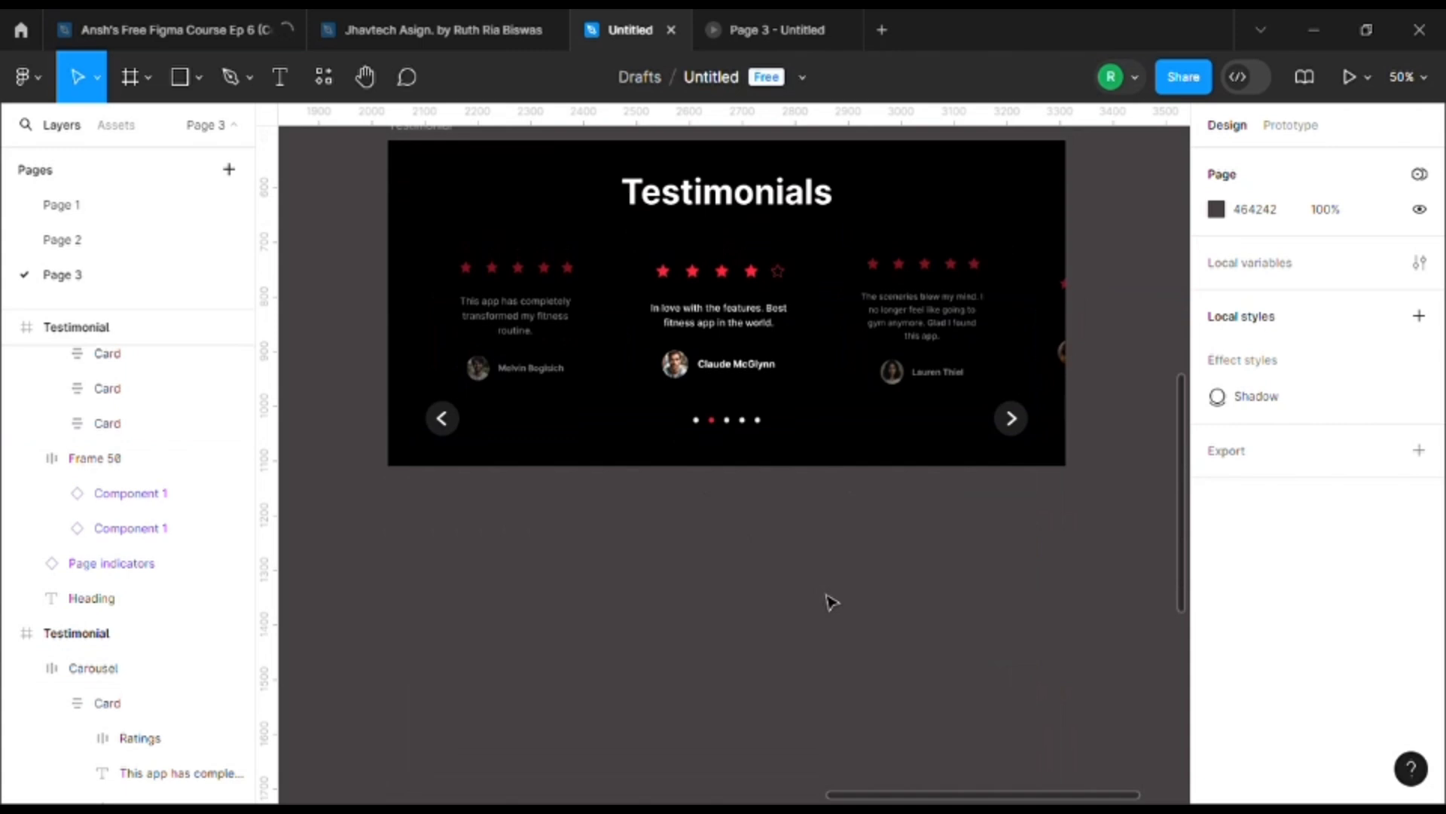
Step: Duplicate the second Testimonial frame and slide its carousel left by one card
{"action": "scroll", "coordinate": [648, 452], "scroll_direction": "down", "scroll_amount": 6}
{"action": "left_click", "coordinate": [443, 360]}
{"action": "key", "text": "ctrl+d"}
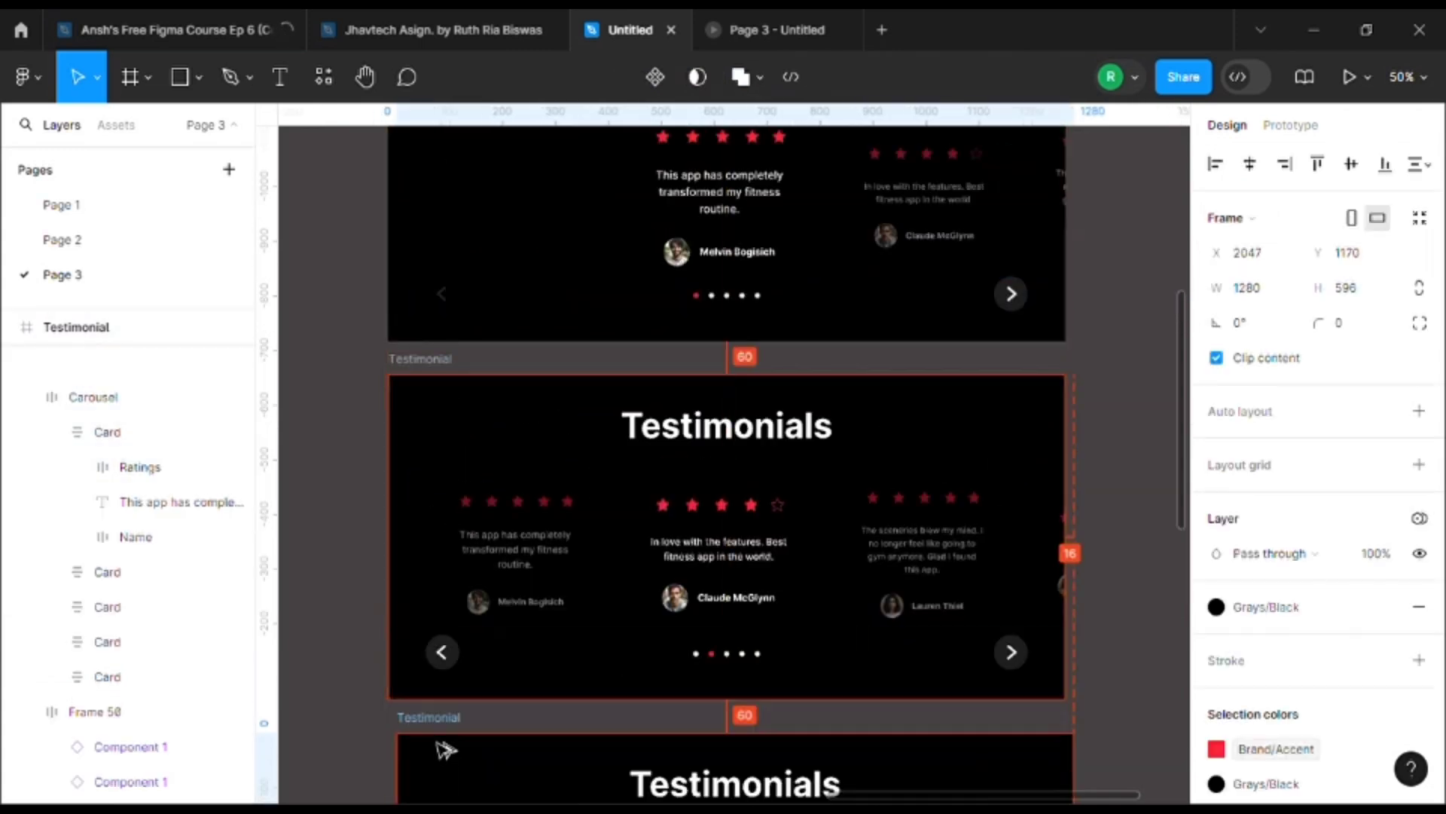
{"action": "key", "text": "ctrl+z"}
{"action": "scroll", "coordinate": [677, 565], "scroll_direction": "down", "scroll_amount": 3}
{"action": "left_click", "coordinate": [891, 491]}
{"action": "double_click", "coordinate": [718, 444]}
{"action": "key", "text": "Left"}
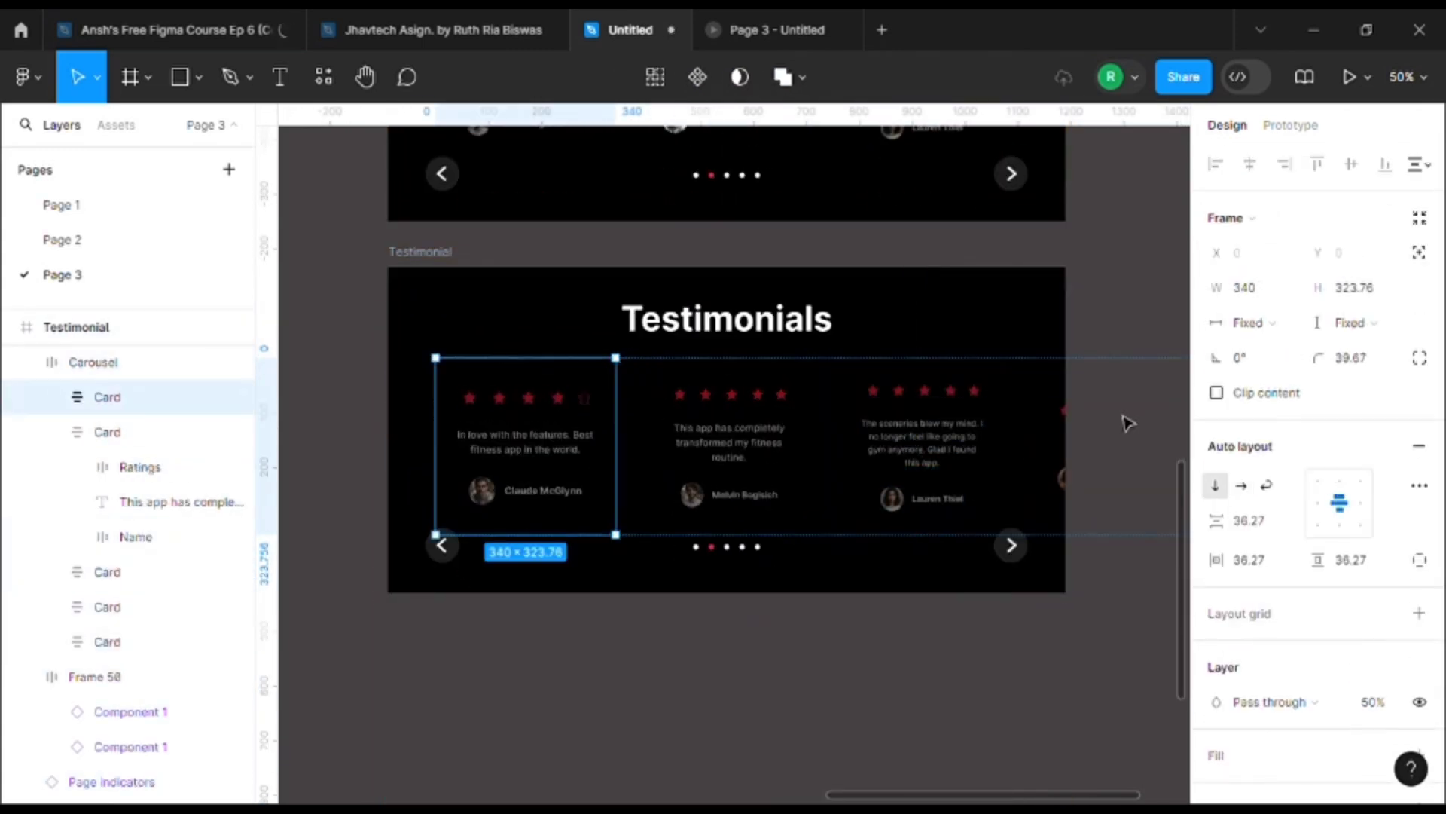
{"action": "key", "text": "ctrl+z"}
{"action": "key", "text": "Escape"}
{"action": "key", "text": "shift+Left"}
{"action": "key", "text": "shift+Left"}
{"action": "key", "text": "shift+Left"}
{"action": "key", "text": "shift+Left"}
{"action": "key", "text": "shift+Left"}
{"action": "key", "text": "shift+Left"}
{"action": "key", "text": "shift+Left"}
{"action": "key", "text": "shift+Left"}
{"action": "key", "text": "shift+Left"}
{"action": "key", "text": "shift+Left"}
{"action": "key", "text": "shift+Left"}
{"action": "key", "text": "shift+Left"}
{"action": "key", "text": "shift+Left"}
{"action": "key", "text": "shift+Left"}
{"action": "key", "text": "shift+Left"}
{"action": "key", "text": "shift+Left"}
{"action": "key", "text": "shift+Left"}
{"action": "key", "text": "shift+Left"}
{"action": "key", "text": "shift+Left"}
{"action": "key", "text": "shift+Left"}
Step: Enlarge the middle card, set a card to 50% opacity, and slide the carousel left again
{"action": "left_click", "coordinate": [791, 392]}
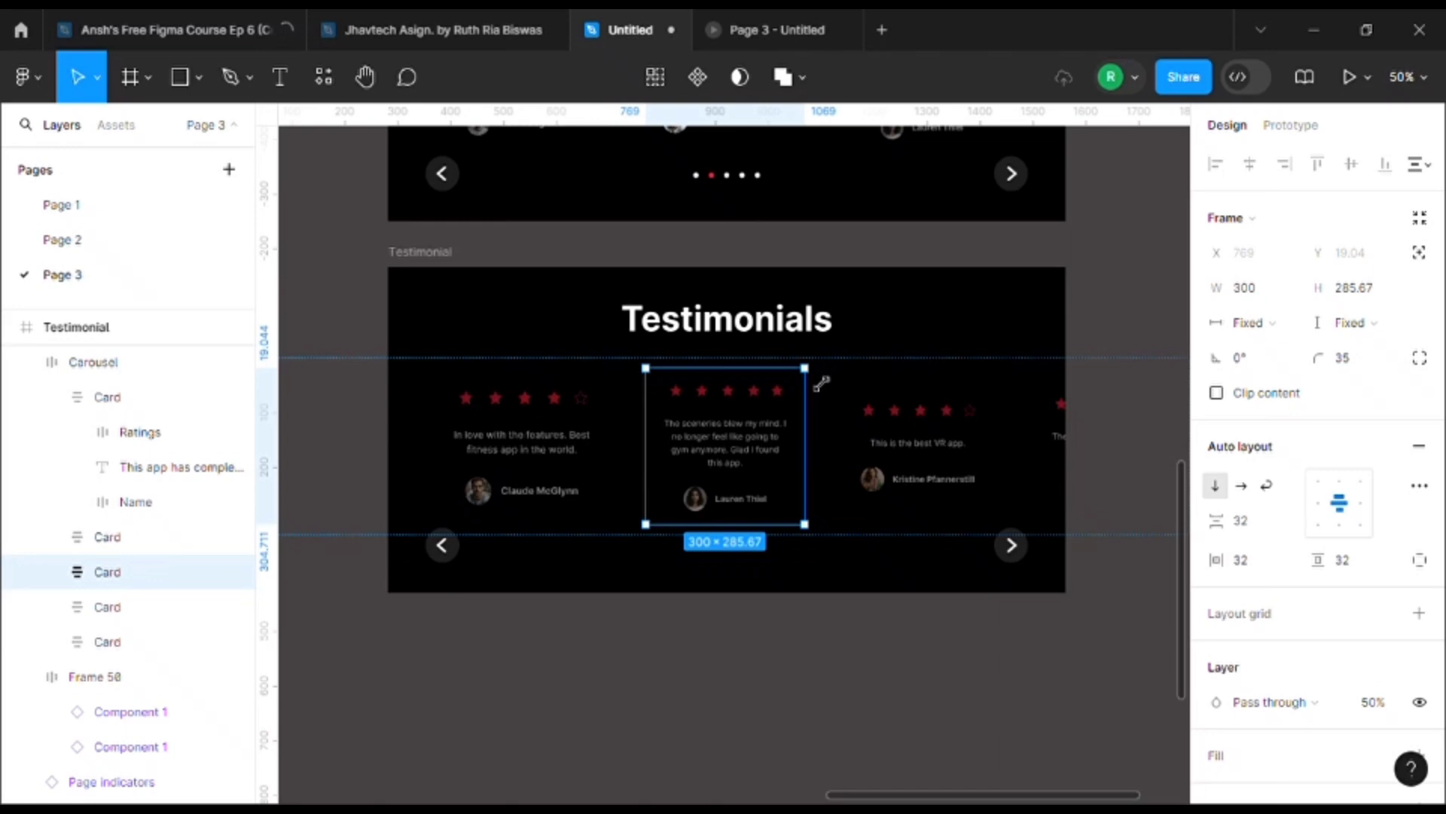
{"action": "key", "text": "k"}
{"action": "left_click_drag", "start_coordinate": [817, 381], "coordinate": [832, 377]}
{"action": "key", "text": "ctrl+z"}
{"action": "key", "text": "ctrl+z"}
{"action": "key", "text": "ctrl+z"}
{"action": "key", "text": "ctrl+z"}
{"action": "key", "text": "ctrl+z"}
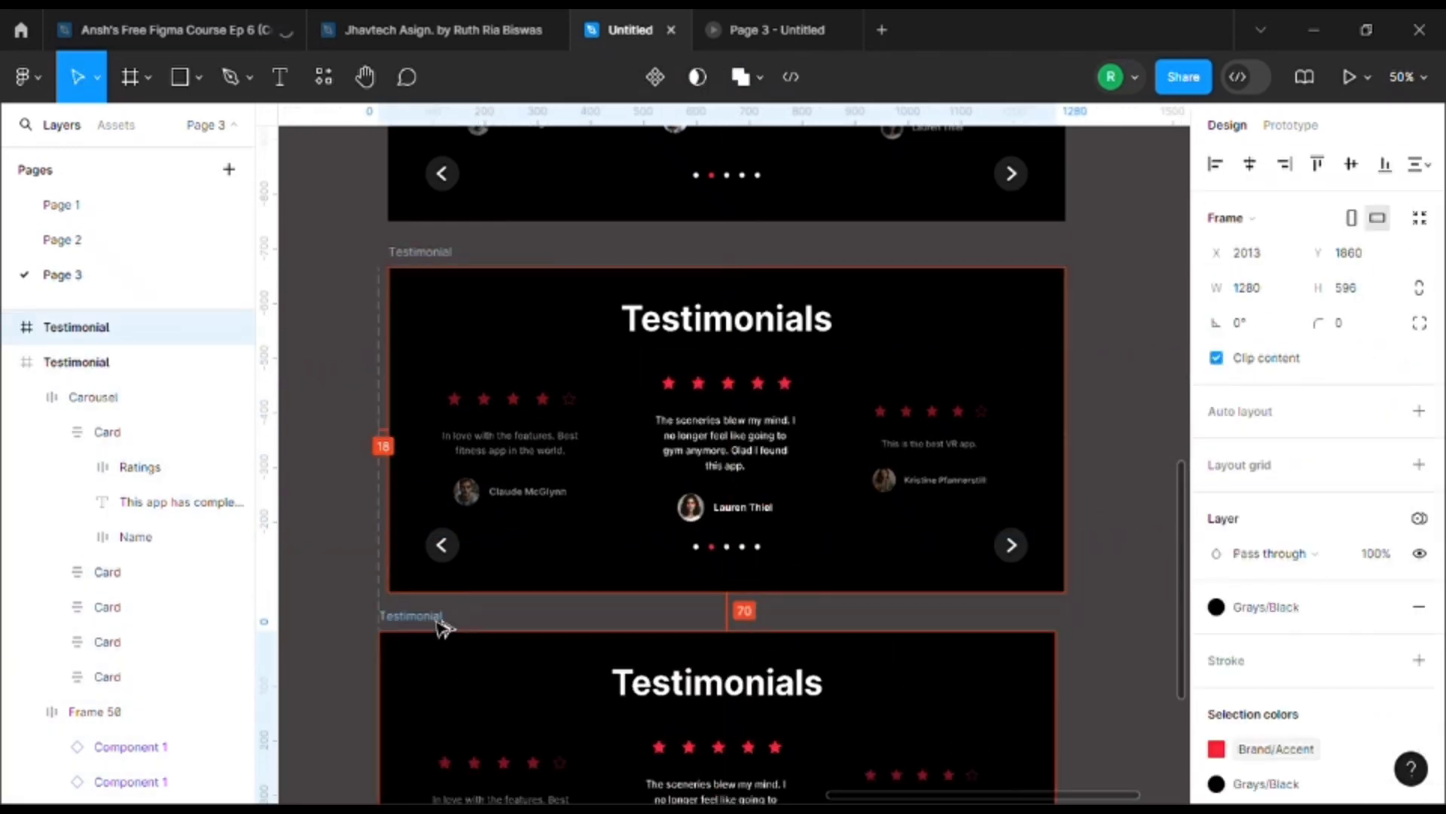
{"action": "key", "text": "ctrl+shift+z"}
{"action": "key", "text": "ctrl+shift+z"}
{"action": "key", "text": "ctrl+shift+z"}
{"action": "key", "text": "ctrl+shift+z"}
{"action": "key", "text": "ctrl+shift+z"}
{"action": "key", "text": "5"}
{"action": "key", "text": "Escape"}
{"action": "key", "text": "shift+Left"}
{"action": "key", "text": "shift+Left"}
{"action": "key", "text": "shift+Left"}
{"action": "key", "text": "shift+Left"}
{"action": "key", "text": "shift+Left"}
{"action": "key", "text": "shift+Left"}
{"action": "key", "text": "shift+Left"}
{"action": "key", "text": "shift+Left"}
{"action": "key", "text": "shift+Left"}
{"action": "key", "text": "shift+Left"}
{"action": "key", "text": "shift+Left"}
{"action": "key", "text": "shift+Left"}
{"action": "key", "text": "shift+Left"}
{"action": "key", "text": "shift+Left"}
{"action": "key", "text": "shift+Left"}
{"action": "key", "text": "shift+Left"}
{"action": "key", "text": "shift+Left"}
{"action": "key", "text": "shift+Left"}
{"action": "key", "text": "shift+Left"}
{"action": "key", "text": "shift+Left"}
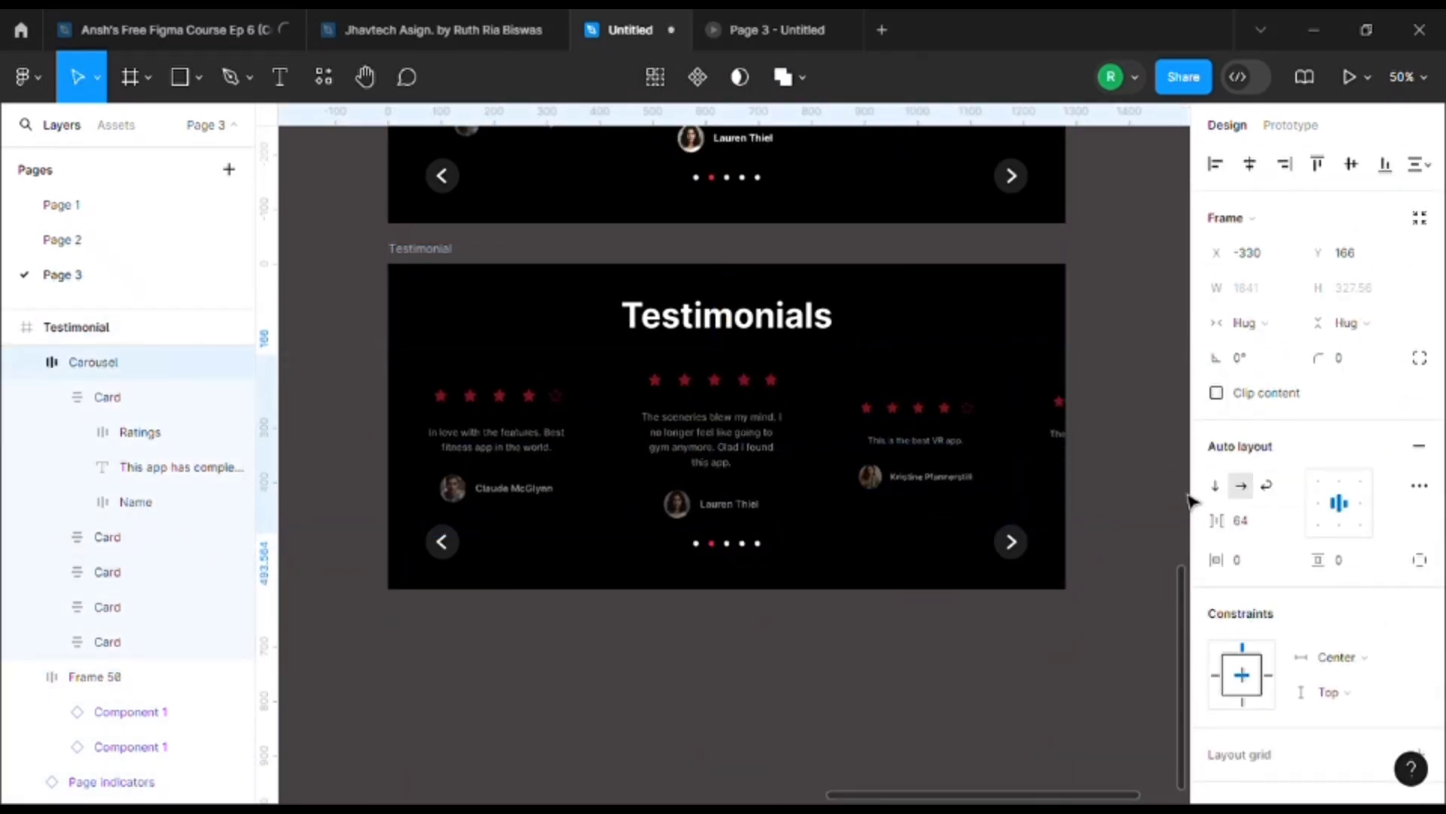
Step: Scale the left card back down and enlarge the middle card to about 335 wide
{"action": "left_click", "coordinate": [607, 523]}
{"action": "key", "text": "k"}
{"action": "left_click_drag", "start_coordinate": [612, 534], "coordinate": [608, 533]}
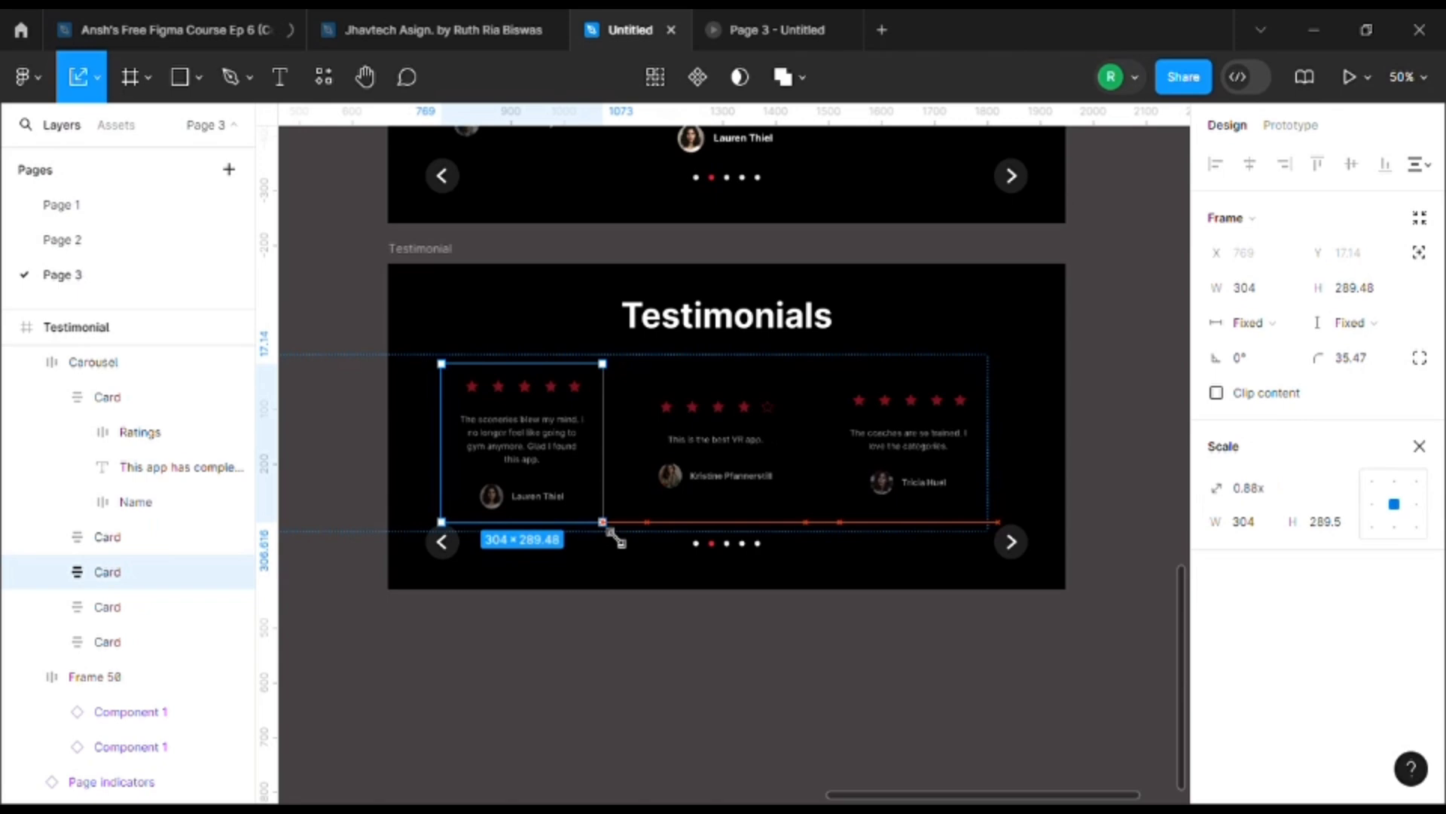
{"action": "key", "text": "Tab"}
{"action": "left_click_drag", "start_coordinate": [794, 523], "coordinate": [817, 542]}
{"action": "left_click", "coordinate": [1374, 702]}
{"action": "key", "text": "ctrl+z"}
{"action": "key", "text": "ctrl+z"}
{"action": "key", "text": "ctrl+z"}
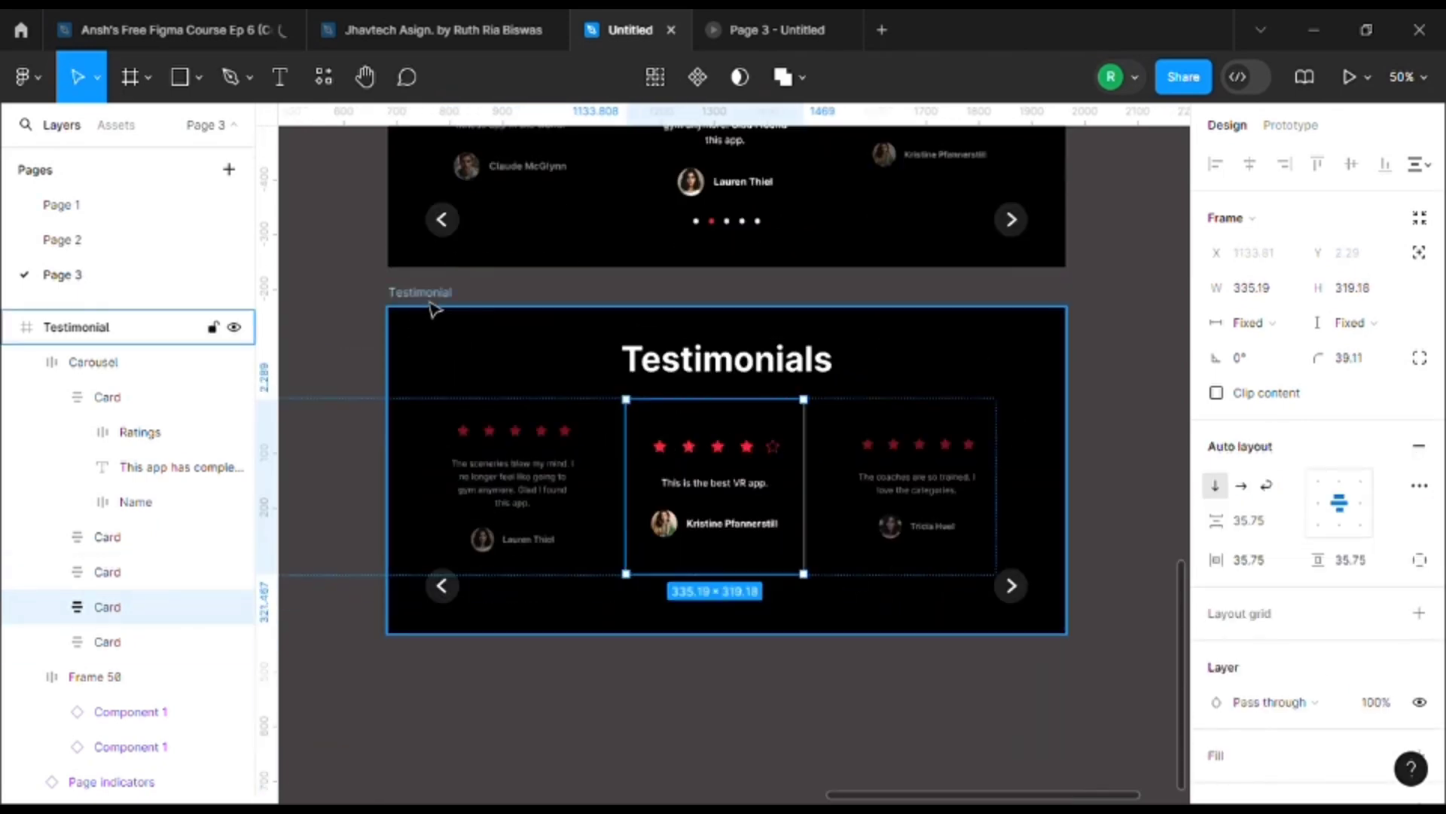
{"action": "scroll", "coordinate": [546, 555], "scroll_direction": "down", "scroll_amount": 1}
{"action": "key", "text": "ctrl+shift+z"}
{"action": "key", "text": "ctrl+shift+z"}
{"action": "key", "text": "ctrl+shift+z"}
Step: Slide the carousel left once more and enlarge the centred 'The coaches are so trained' card
{"action": "key", "text": "k"}
{"action": "key", "text": "Tab"}
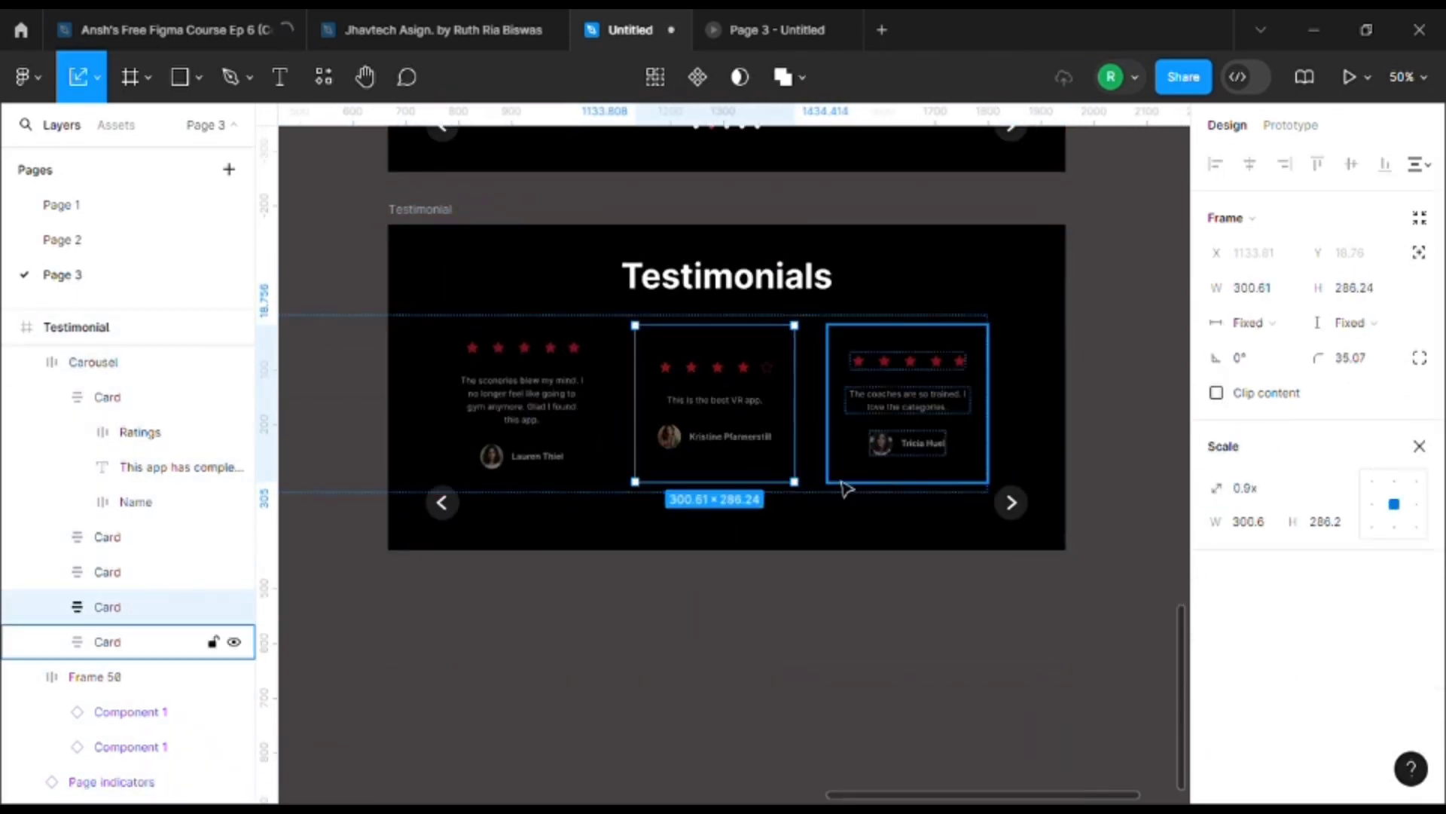
{"action": "key", "text": "Escape"}
{"action": "key", "text": "shift+Left"}
{"action": "key", "text": "shift+Left"}
{"action": "key", "text": "shift+Left"}
{"action": "key", "text": "shift+Left"}
{"action": "key", "text": "shift+Left"}
{"action": "key", "text": "shift+Left"}
{"action": "key", "text": "shift+Left"}
{"action": "key", "text": "shift+Left"}
{"action": "key", "text": "shift+Left"}
{"action": "key", "text": "shift+Left"}
{"action": "key", "text": "shift+Left"}
{"action": "key", "text": "shift+Left"}
{"action": "key", "text": "shift+Left"}
{"action": "key", "text": "shift+Left"}
{"action": "key", "text": "shift+Left"}
{"action": "key", "text": "shift+Left"}
{"action": "key", "text": "shift+Left"}
{"action": "key", "text": "shift+Left"}
{"action": "key", "text": "shift+Left"}
{"action": "key", "text": "shift+Left"}
{"action": "left_click", "coordinate": [799, 475]}
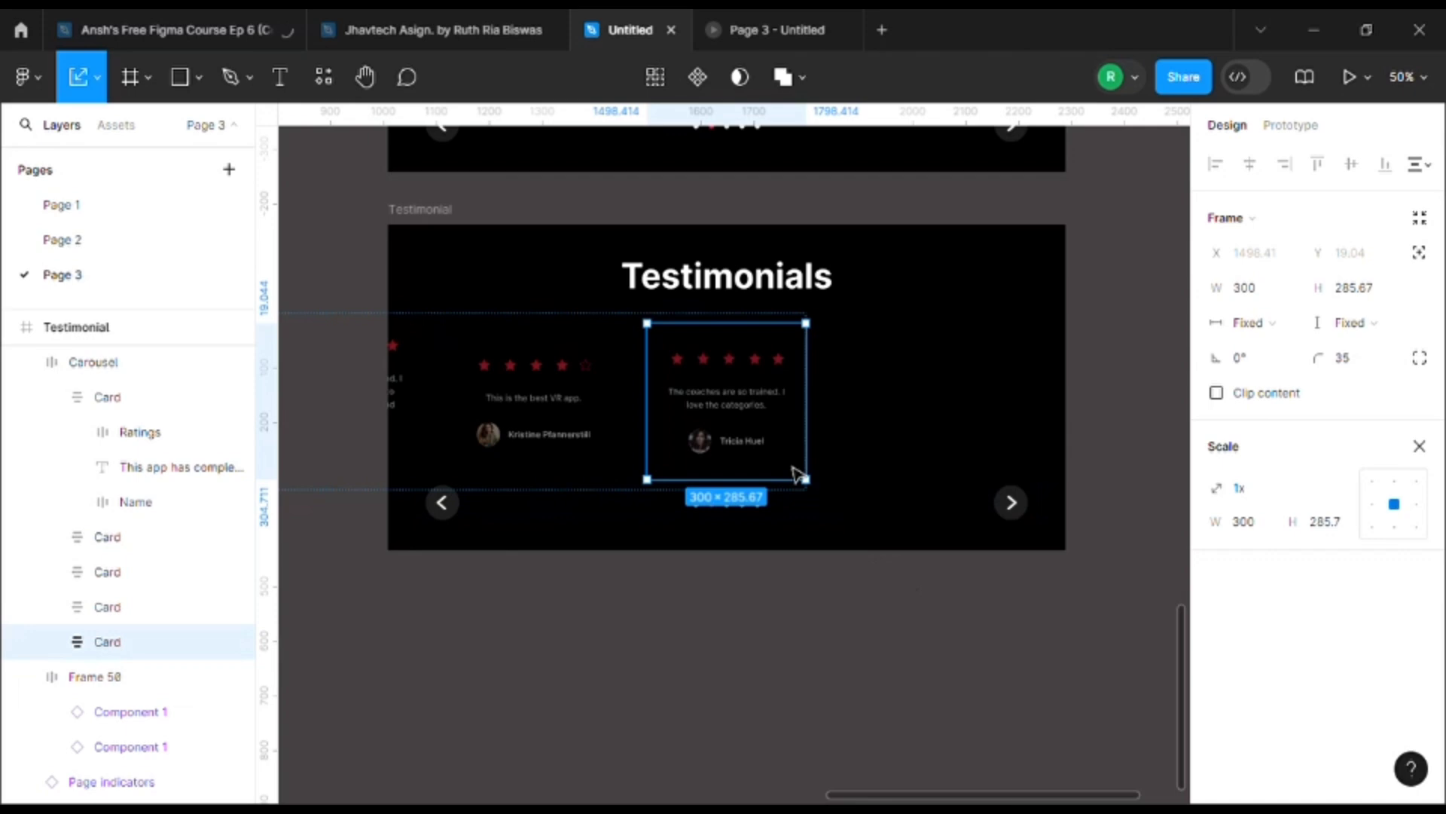
{"action": "left_click_drag", "start_coordinate": [799, 475], "coordinate": [814, 490]}
{"action": "key", "text": "v"}
{"action": "left_click", "coordinate": [1012, 503]}
{"action": "scroll", "coordinate": [727, 452], "scroll_direction": "up", "scroll_amount": 5}
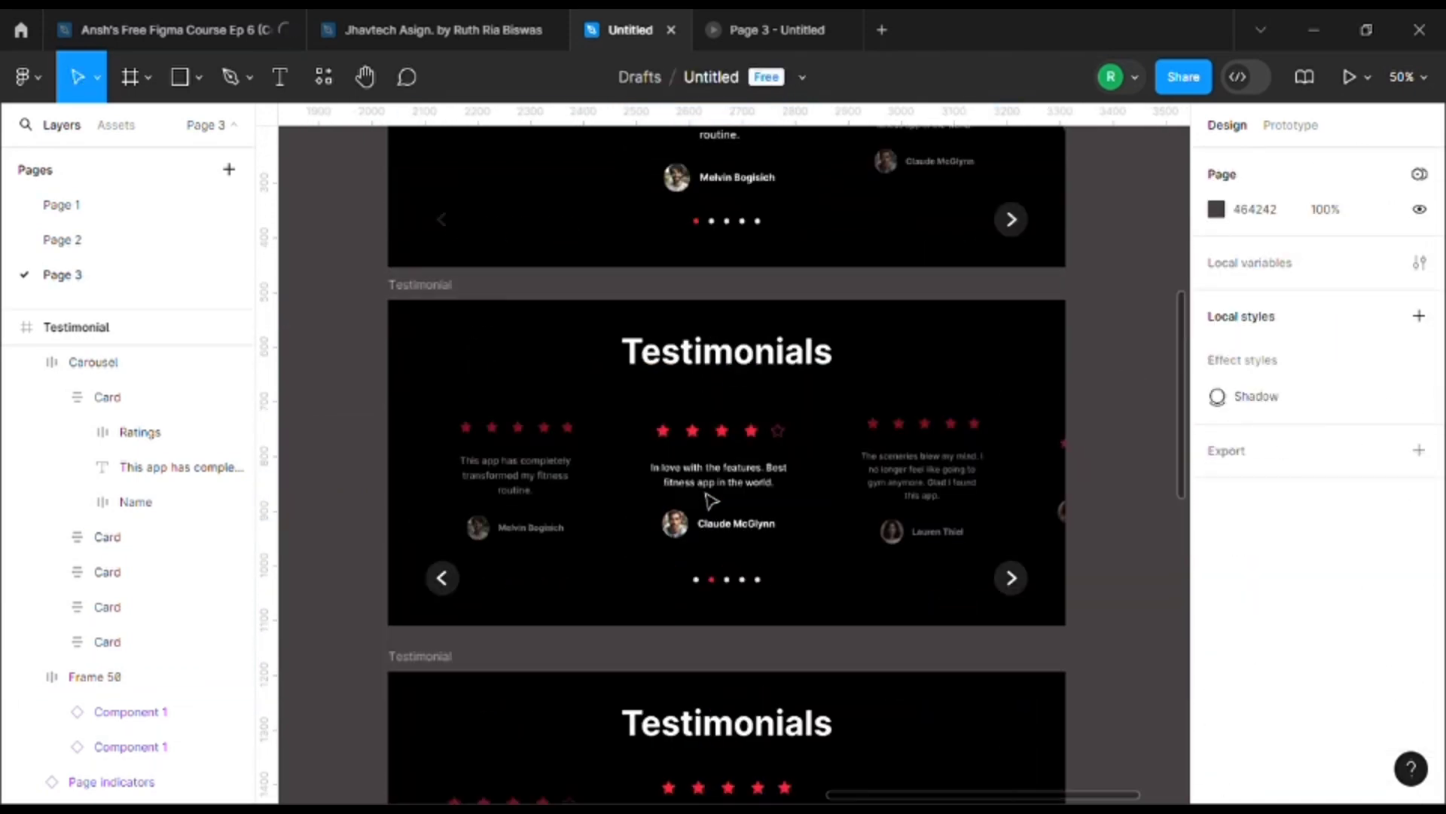
Step: Dismiss the page-indicator position options and clear the selection
{"action": "left_click", "coordinate": [112, 678]}
{"action": "left_click", "coordinate": [1349, 482]}
{"action": "left_click", "coordinate": [1349, 488]}
{"action": "scroll", "coordinate": [727, 482], "scroll_direction": "up", "scroll_amount": 2}
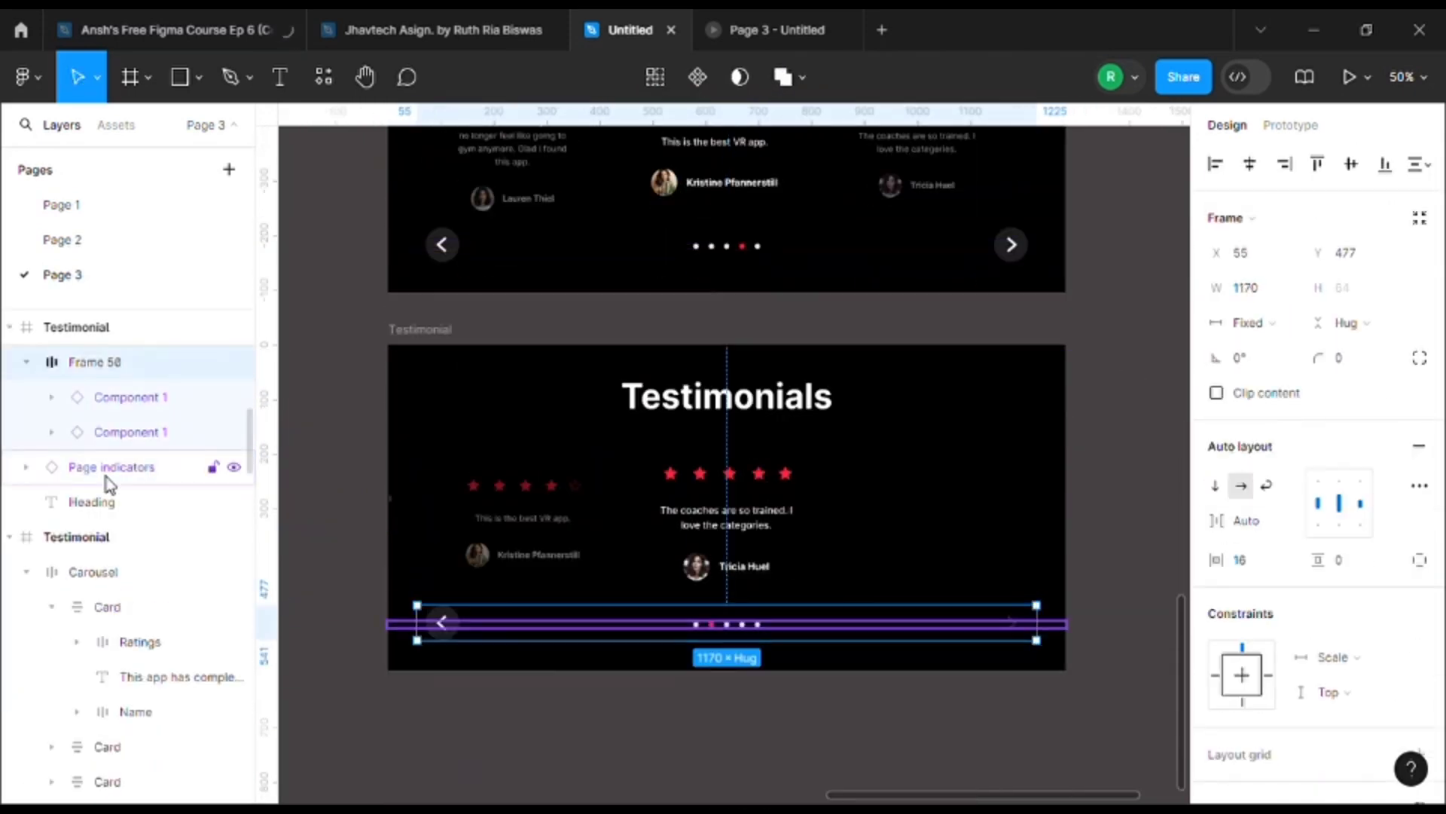
{"action": "left_click", "coordinate": [1098, 421]}
{"action": "scroll", "coordinate": [931, 494], "scroll_direction": "down", "scroll_amount": 2}
{"action": "scroll", "coordinate": [932, 493], "scroll_direction": "down", "scroll_amount": 3}
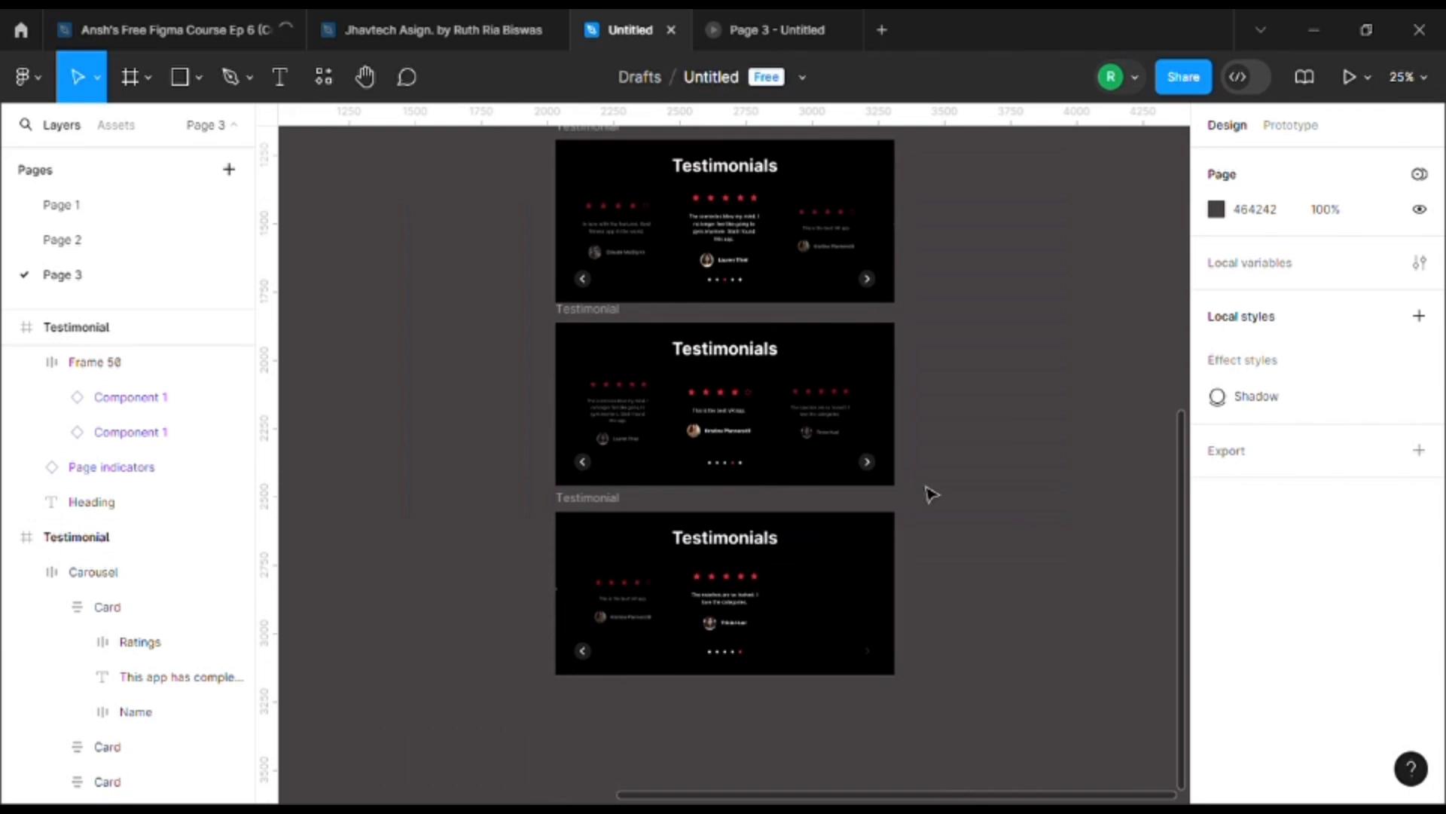
{"action": "scroll", "coordinate": [927, 498], "scroll_direction": "up", "scroll_amount": 8}
{"action": "scroll", "coordinate": [700, 403], "scroll_direction": "down", "scroll_amount": 1}
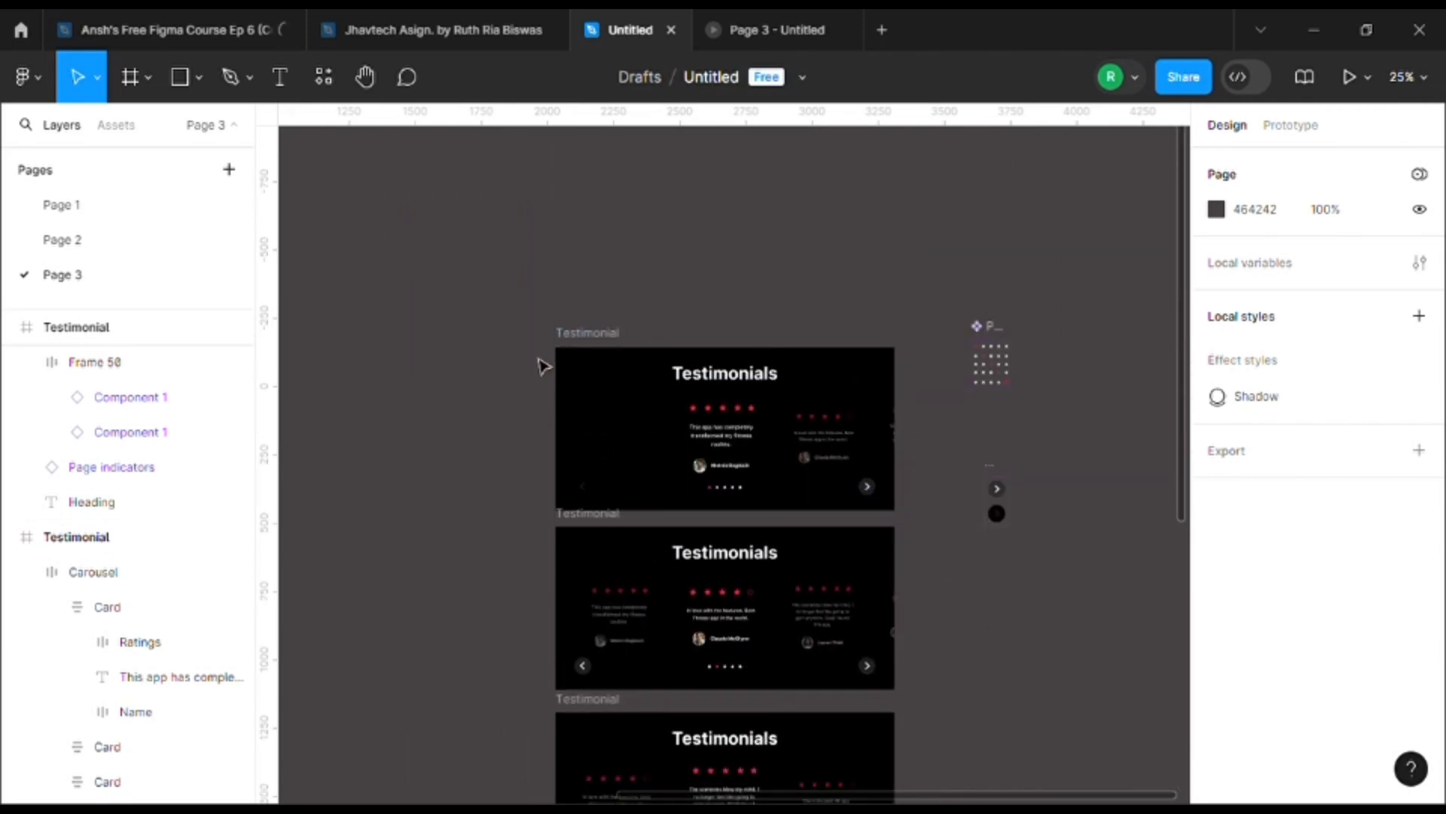
Step: Raise the top Testimonial frame to even the spacing, then select all four frames
{"action": "left_click", "coordinate": [614, 336]}
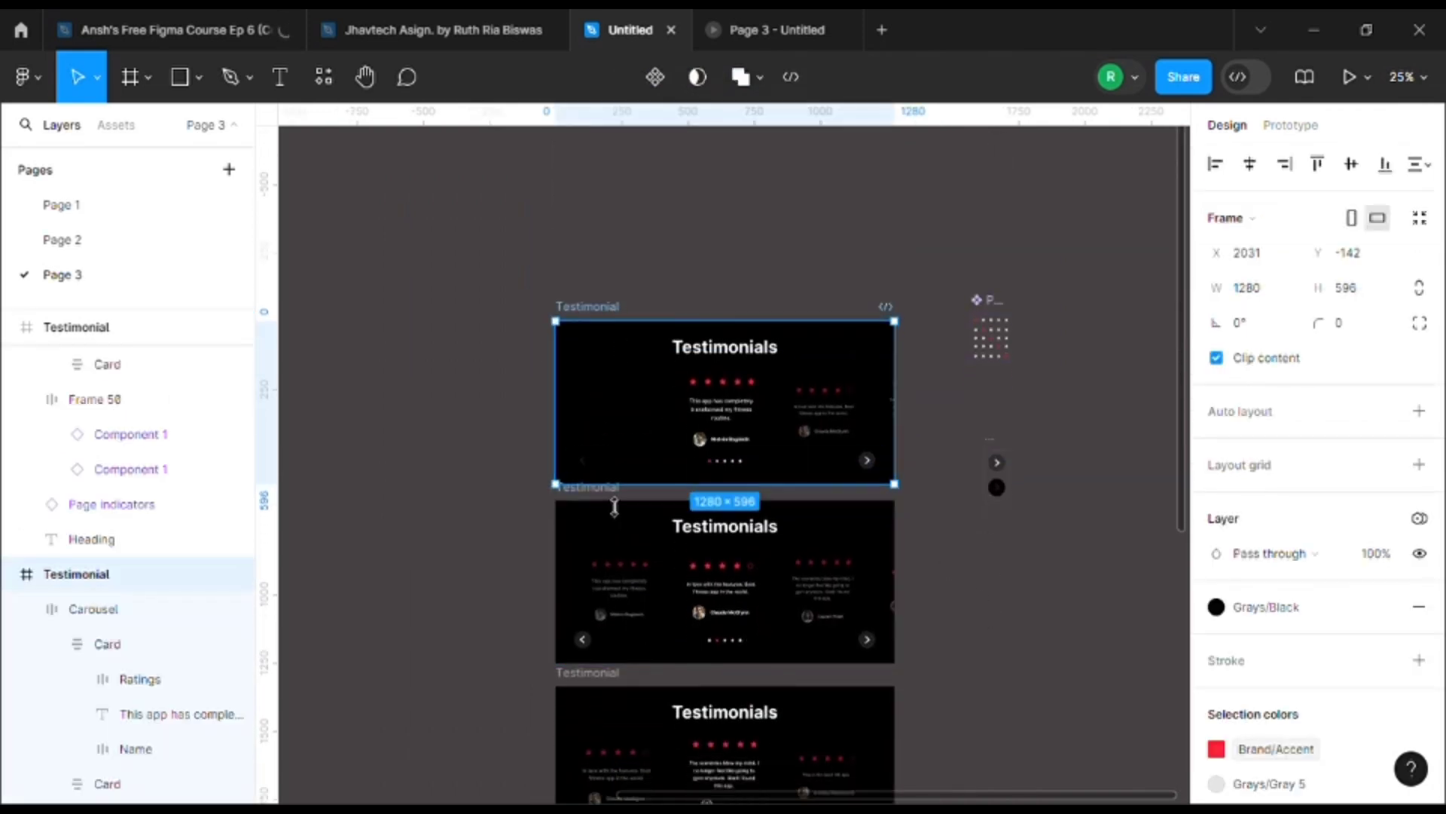
{"action": "left_click_drag", "start_coordinate": [603, 314], "coordinate": [603, 305]}
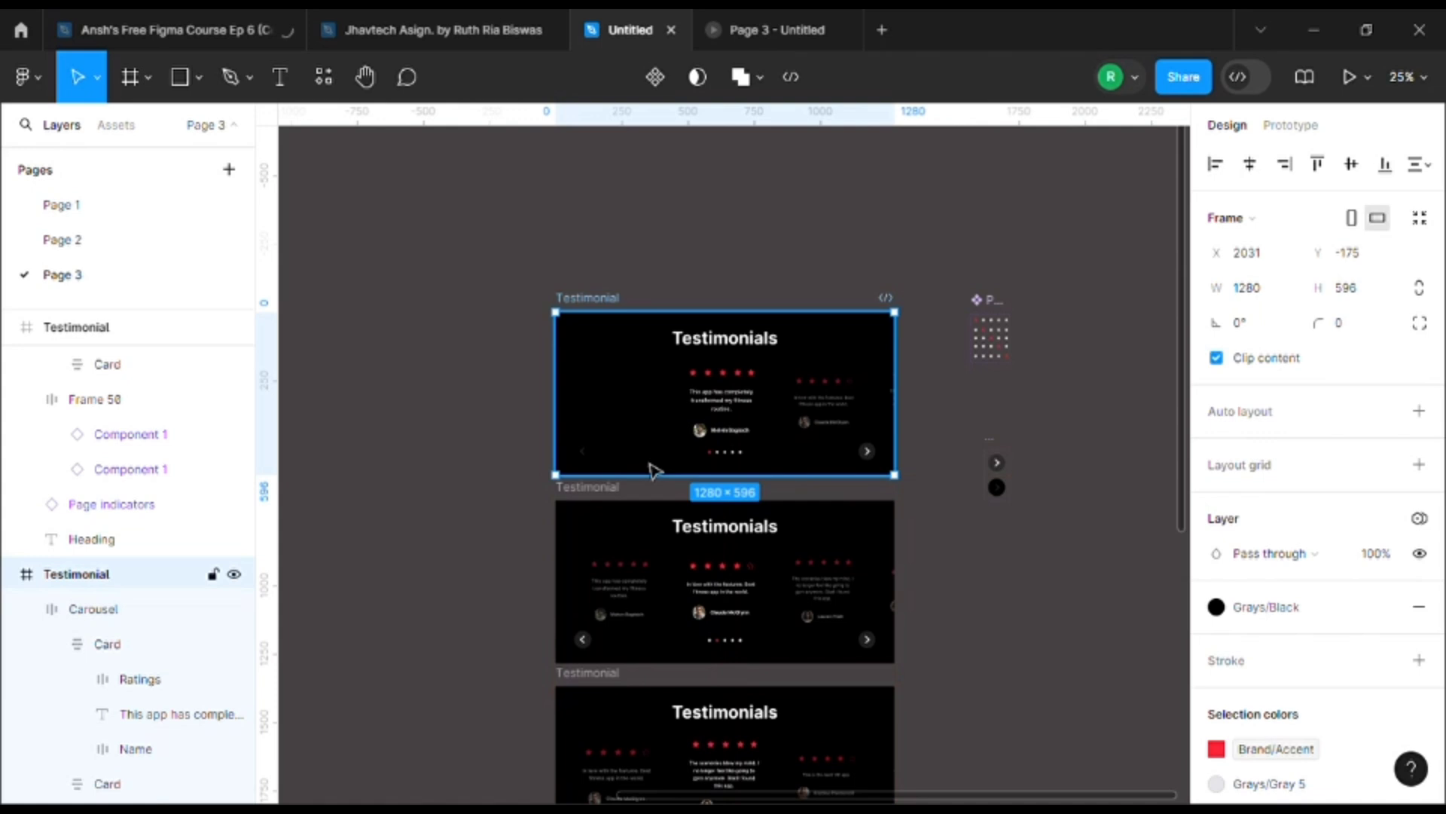
{"action": "left_click", "coordinate": [619, 489], "text": "shift"}
{"action": "scroll", "coordinate": [599, 689], "scroll_direction": "down", "scroll_amount": 4}
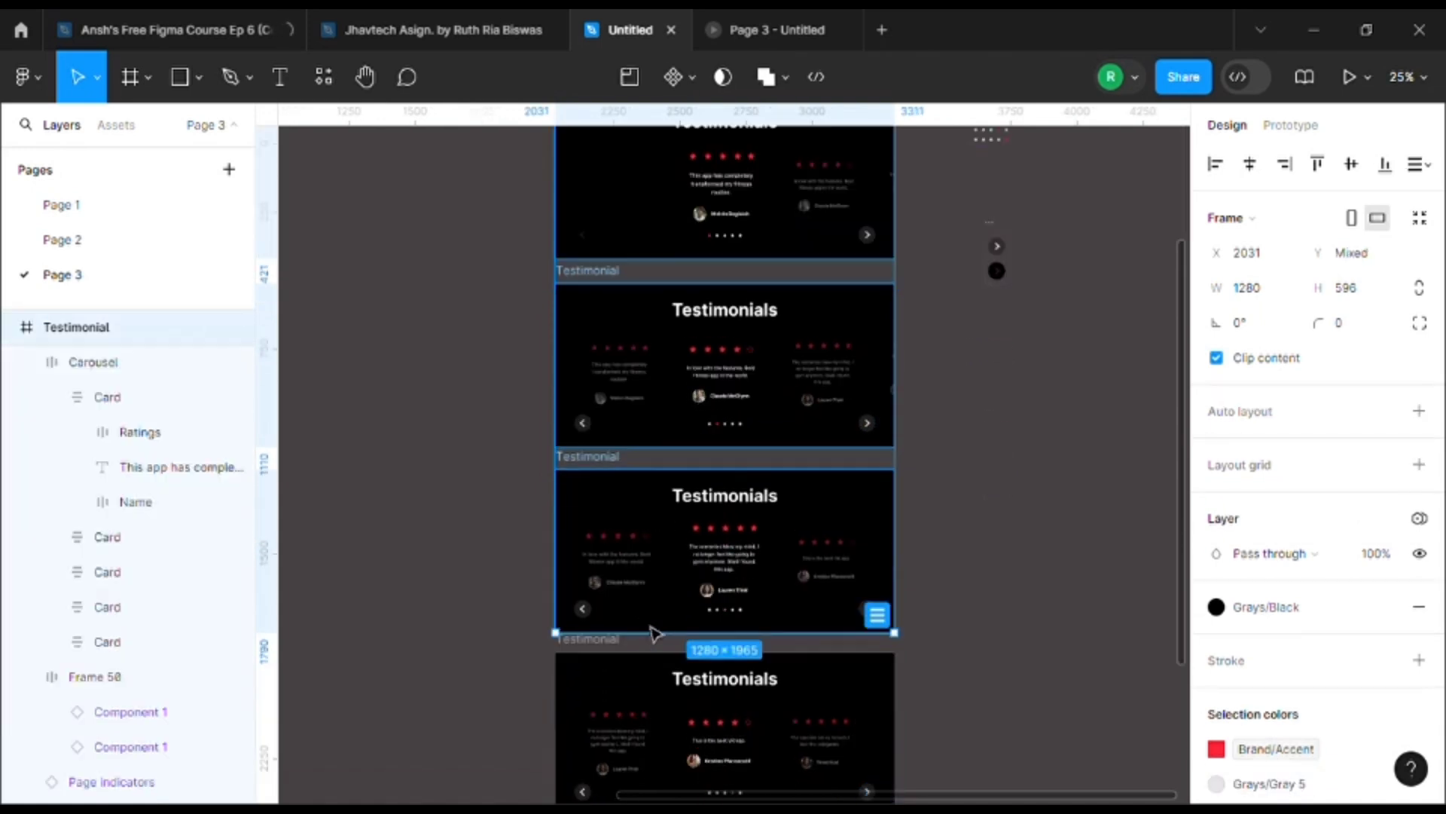
{"action": "left_click", "coordinate": [607, 526], "text": "shift"}
{"action": "left_click", "coordinate": [595, 717], "text": "shift"}
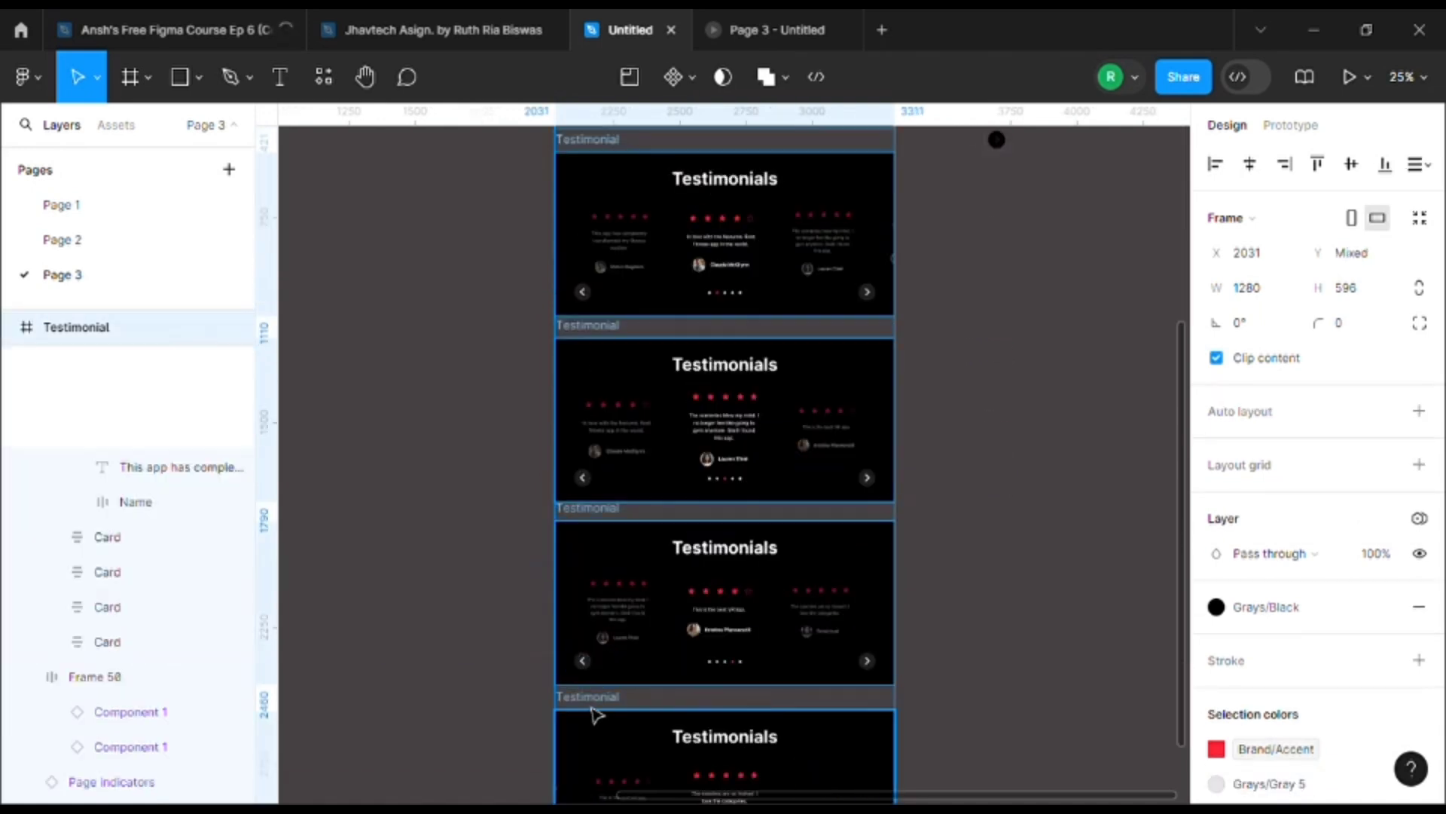
Step: Combine the four frames into a Testimonial component set and select its Default variant for prototyping
{"action": "left_click", "coordinate": [691, 89]}
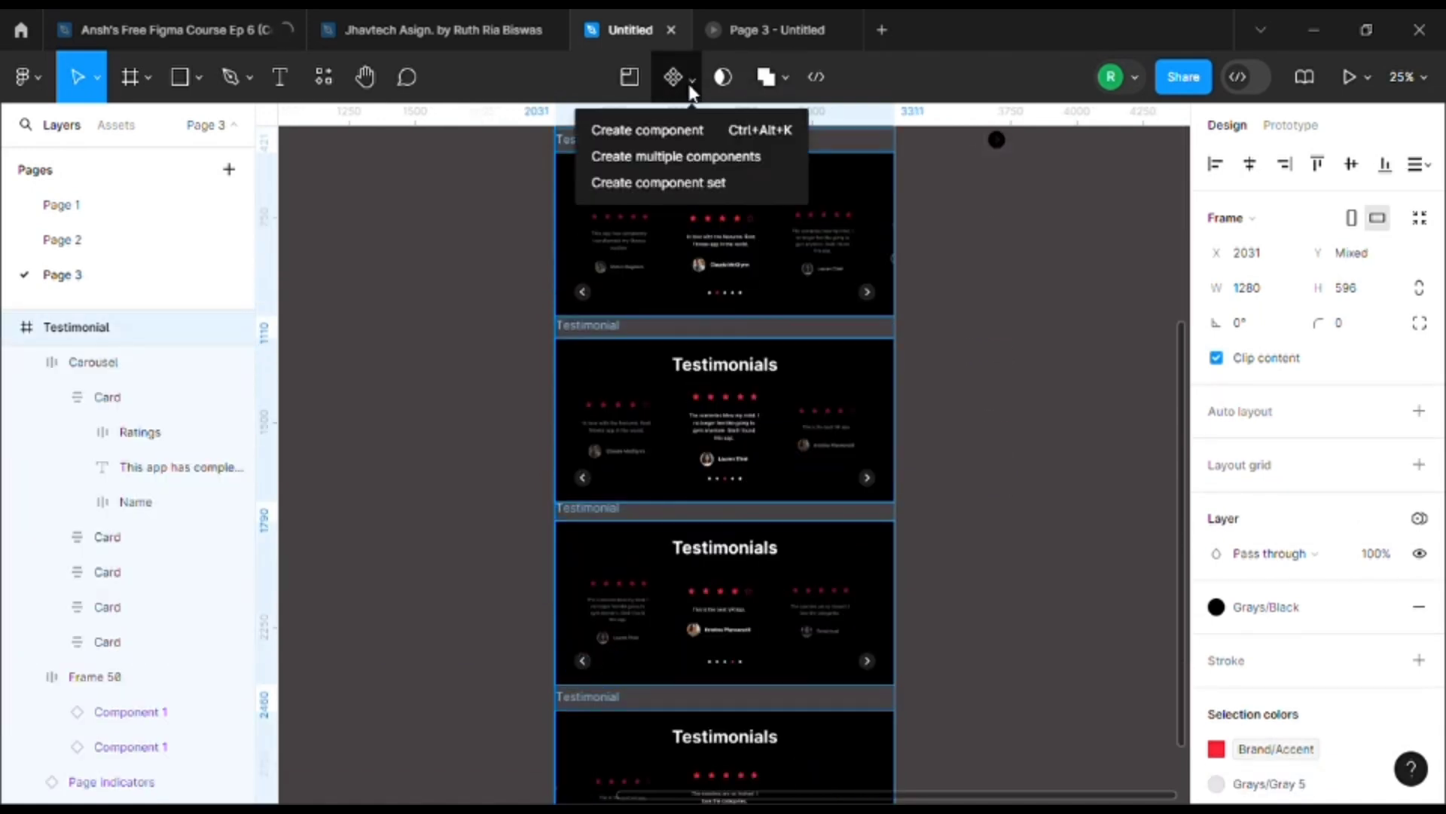
{"action": "left_click", "coordinate": [667, 188]}
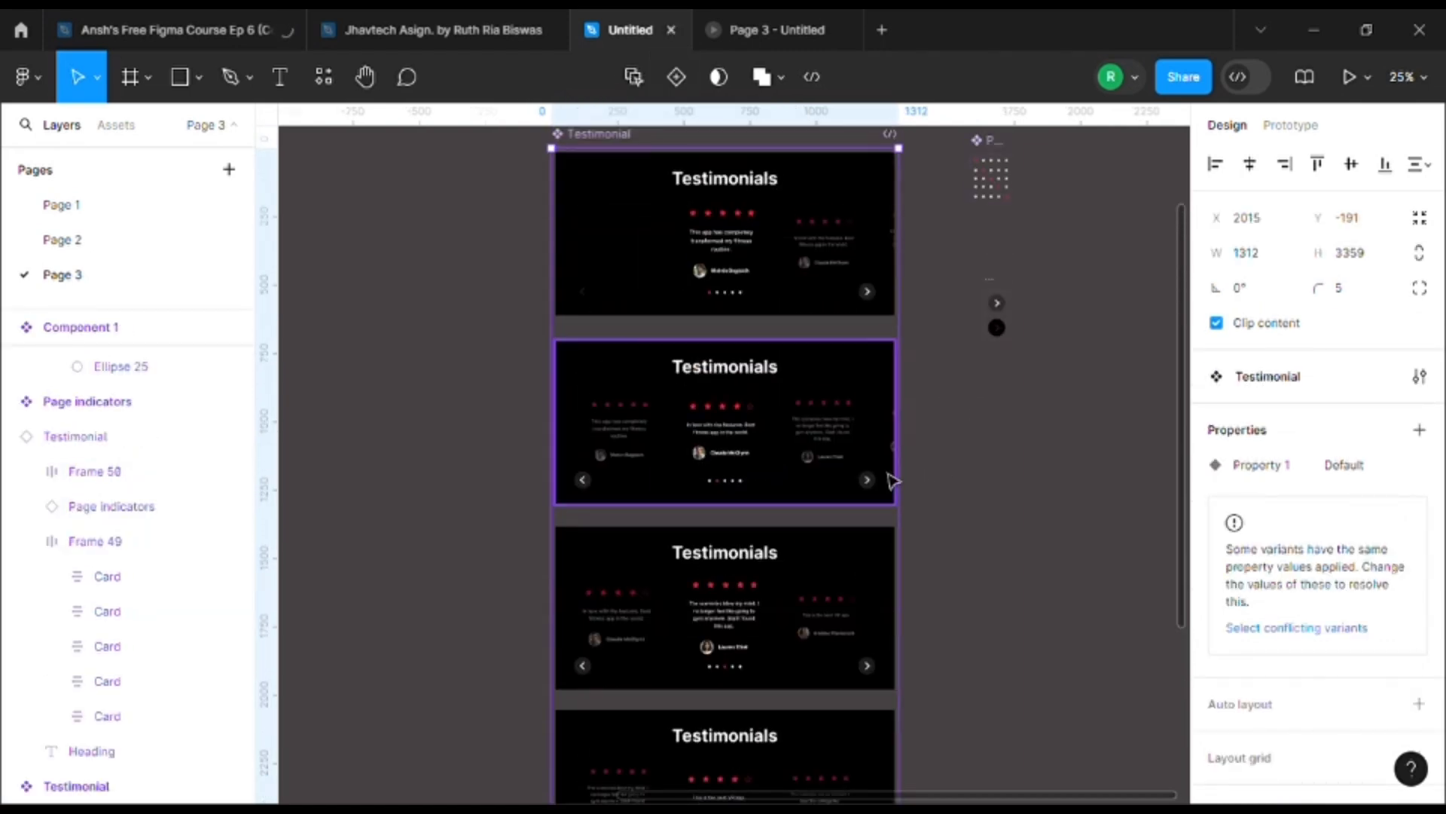
{"action": "left_click", "coordinate": [1291, 125]}
{"action": "scroll", "coordinate": [404, 339], "scroll_direction": "up", "scroll_amount": 2}
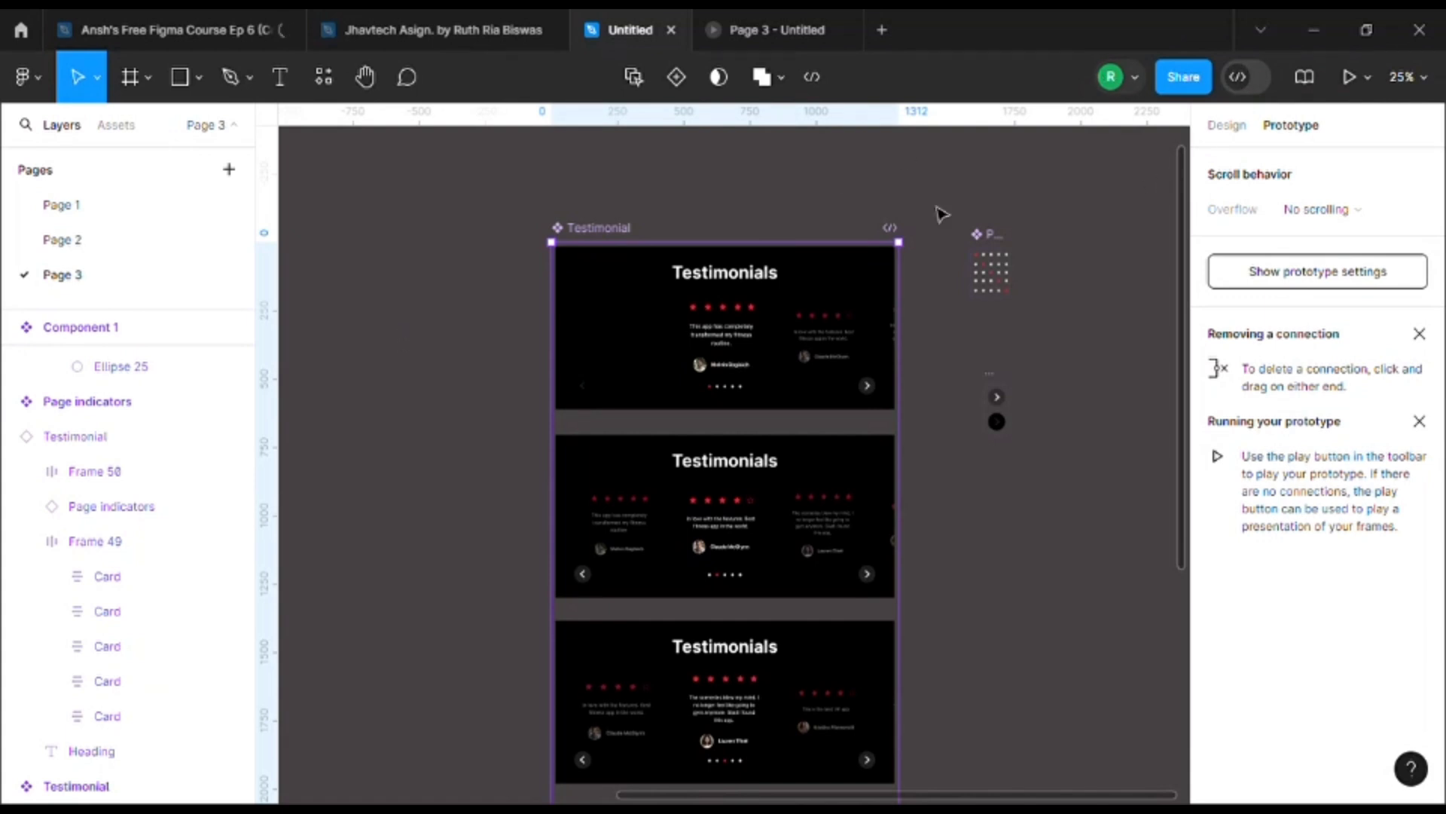
{"action": "double_click", "coordinate": [864, 357]}
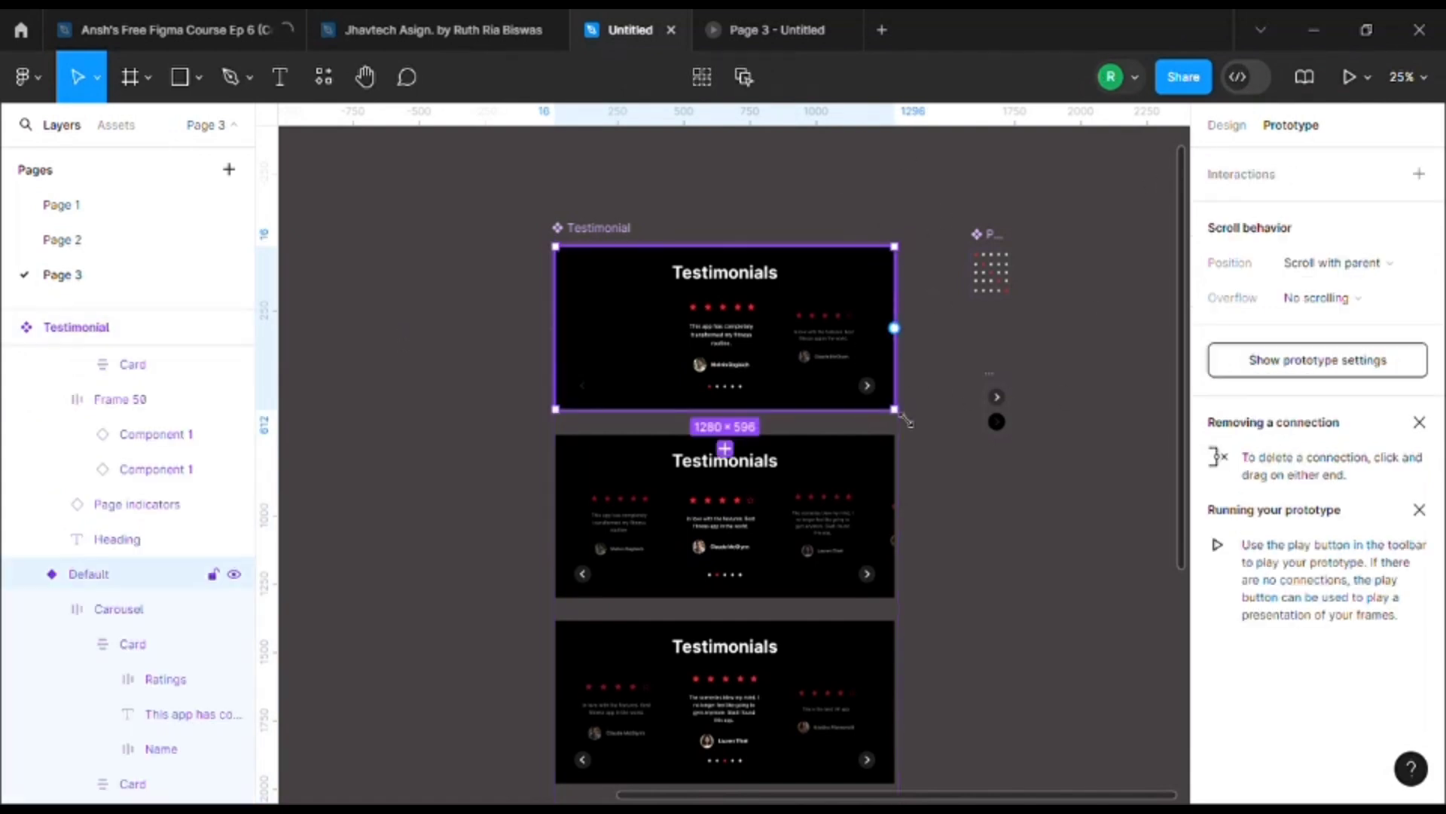
Step: Link the Default variant's right arrow to the next variant with Smart animate, Gentle, 800ms
{"action": "key", "text": "ctrl+plus"}
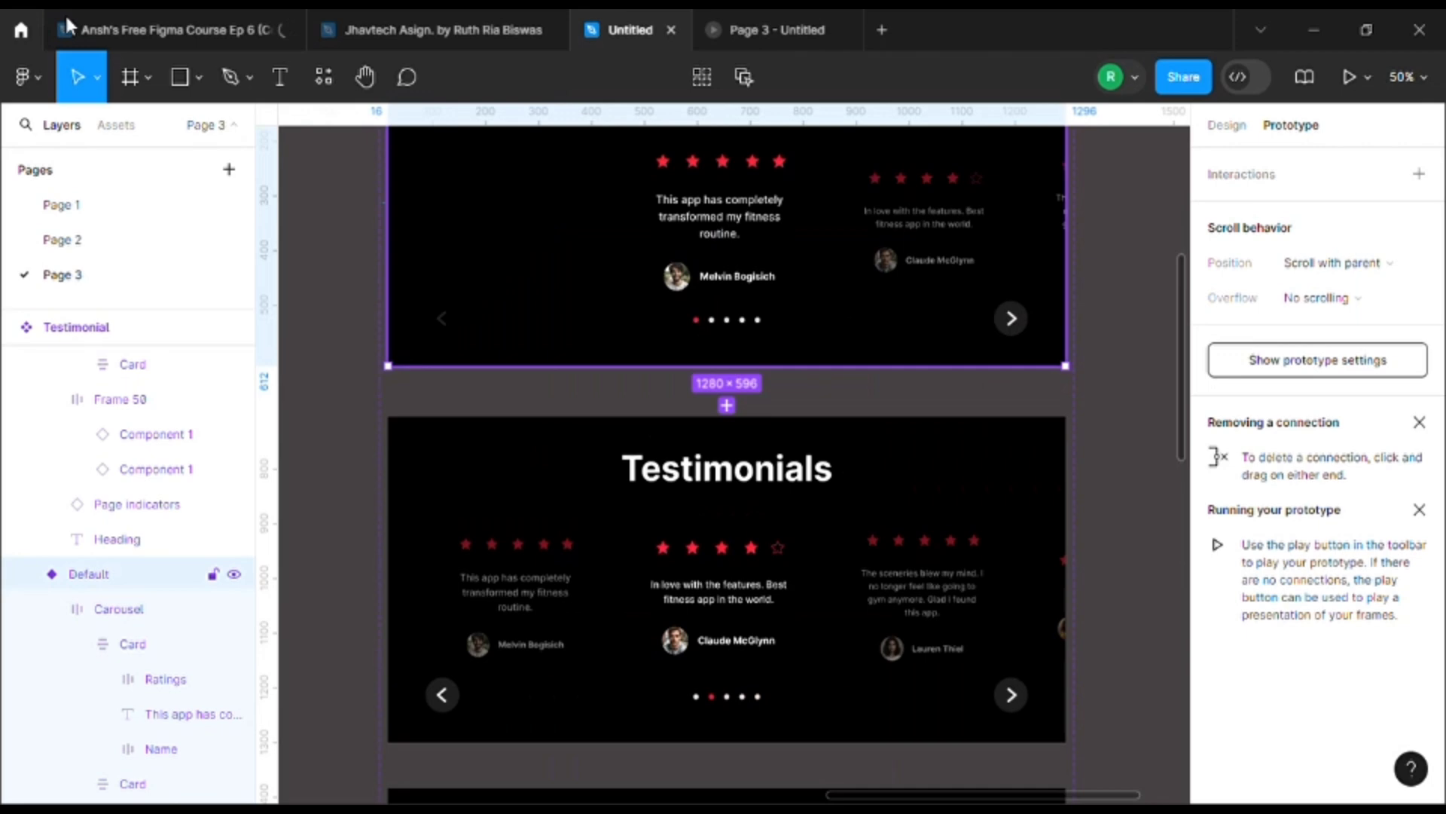
{"action": "left_click", "coordinate": [1021, 334], "text": "ctrl"}
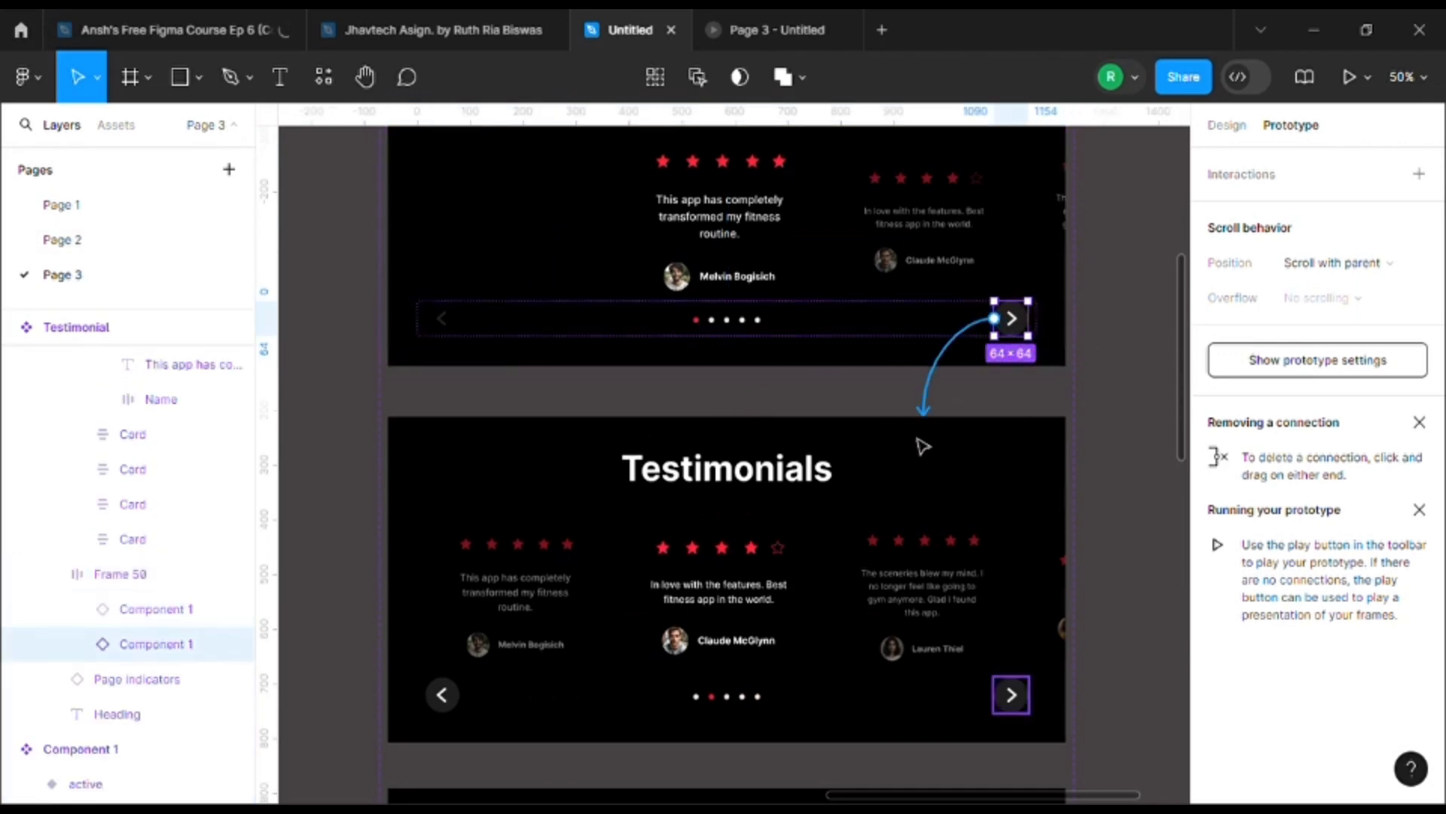
{"action": "left_click_drag", "start_coordinate": [923, 446], "coordinate": [920, 452]}
{"action": "scroll", "coordinate": [894, 471], "scroll_direction": "down", "scroll_amount": 1}
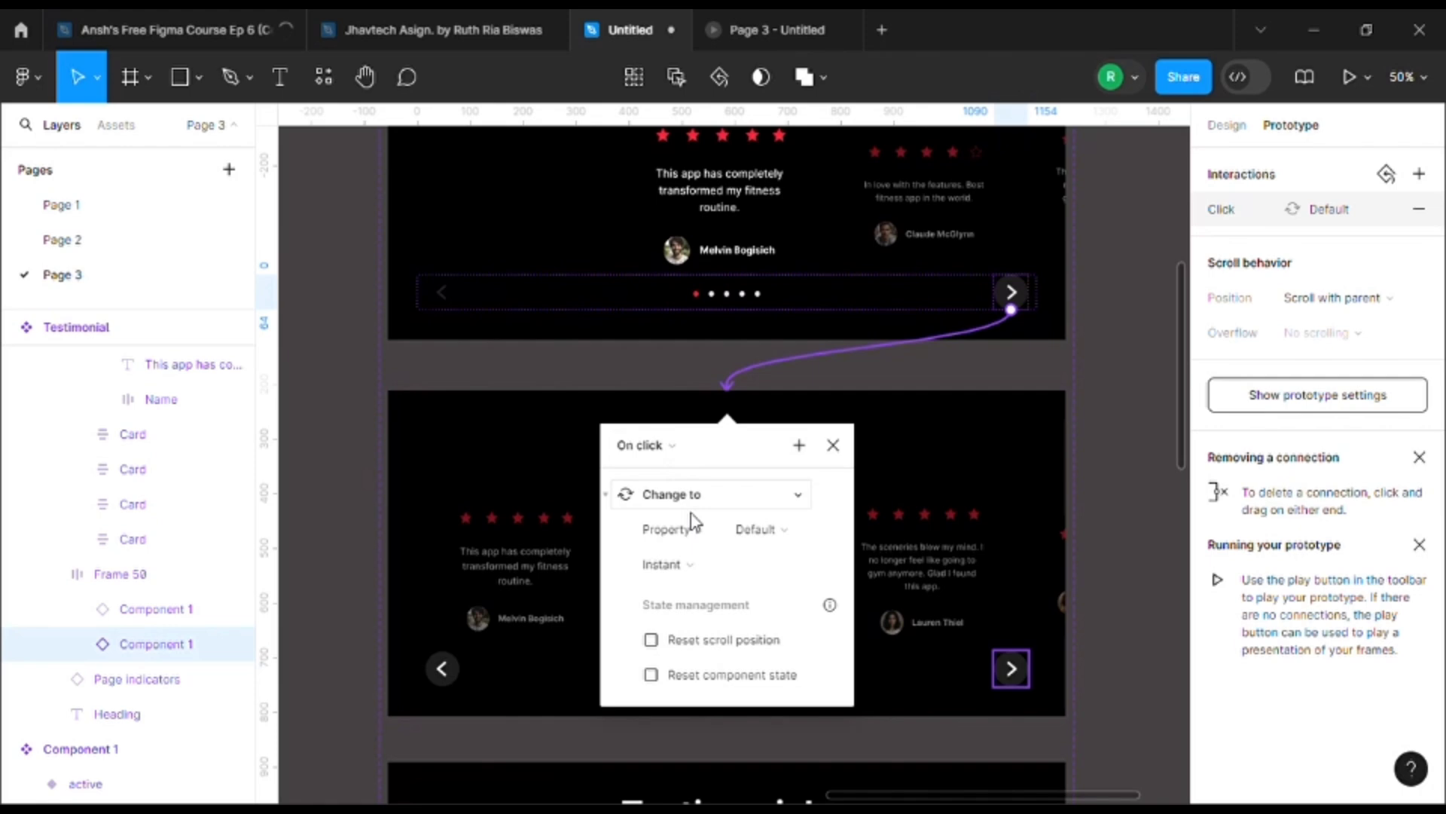
{"action": "left_click", "coordinate": [681, 564]}
{"action": "left_click", "coordinate": [694, 616]}
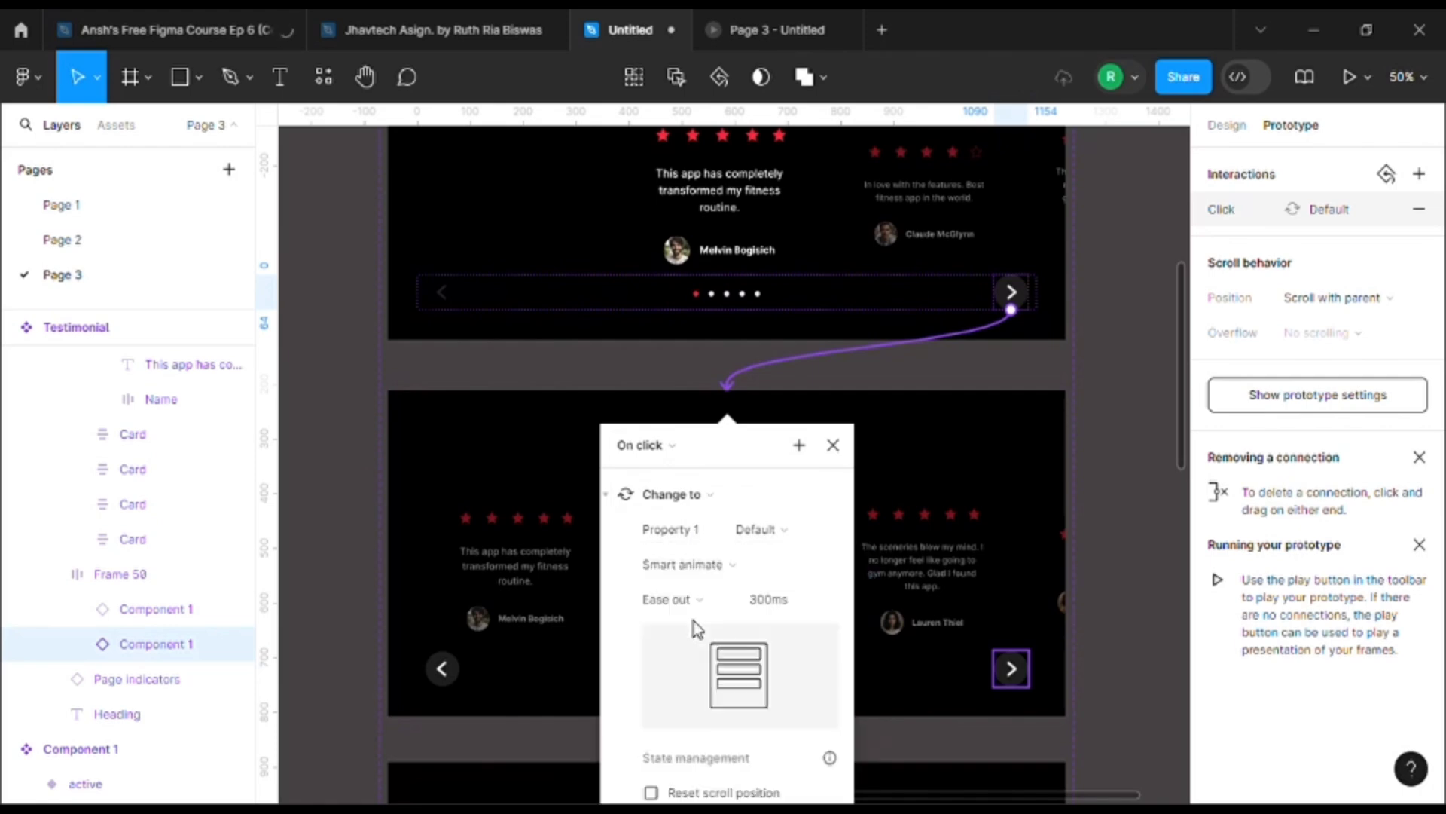
{"action": "left_click", "coordinate": [690, 614]}
{"action": "left_click", "coordinate": [690, 665]}
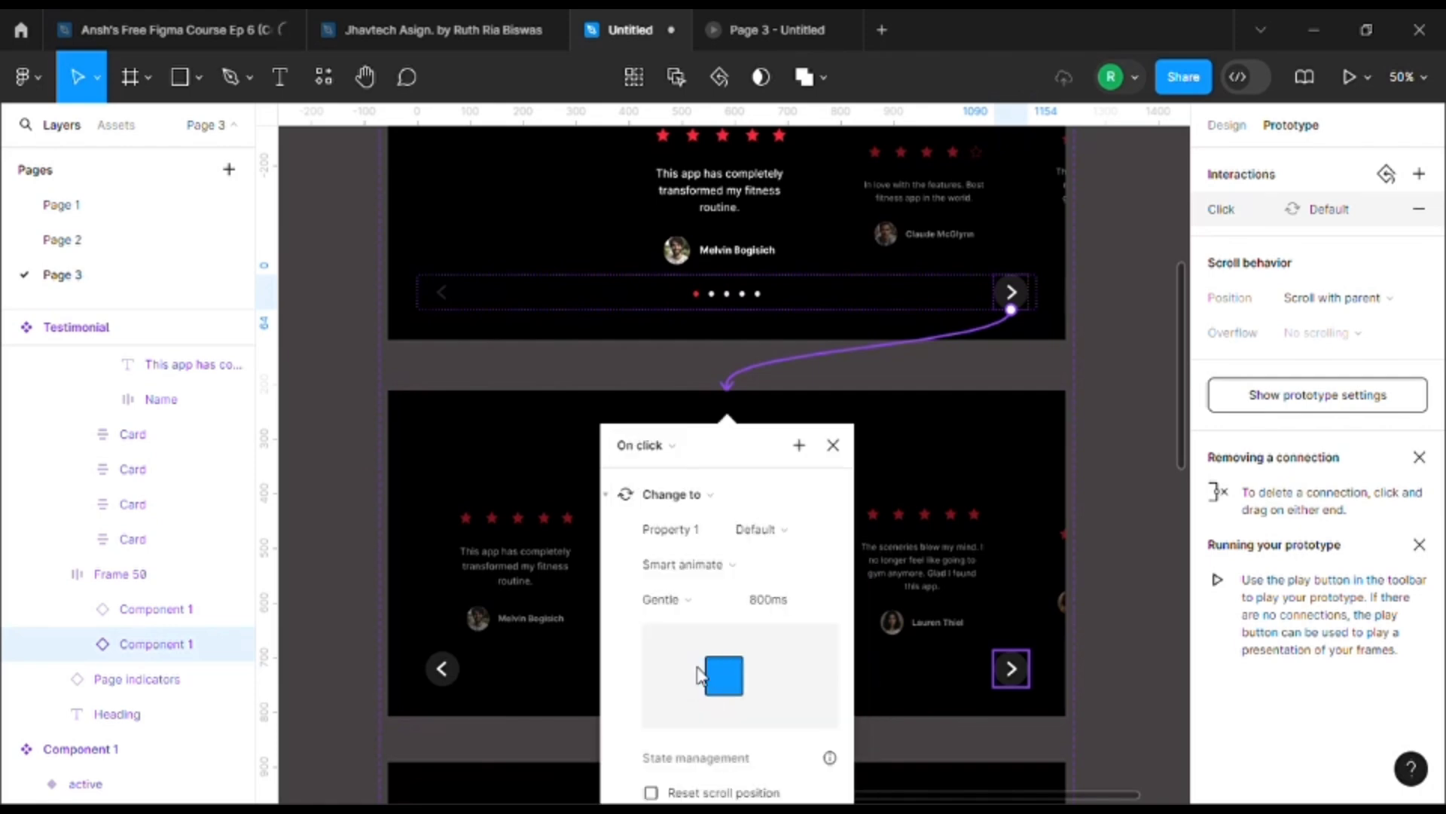
{"action": "scroll", "coordinate": [721, 659], "scroll_direction": "down", "scroll_amount": 5}
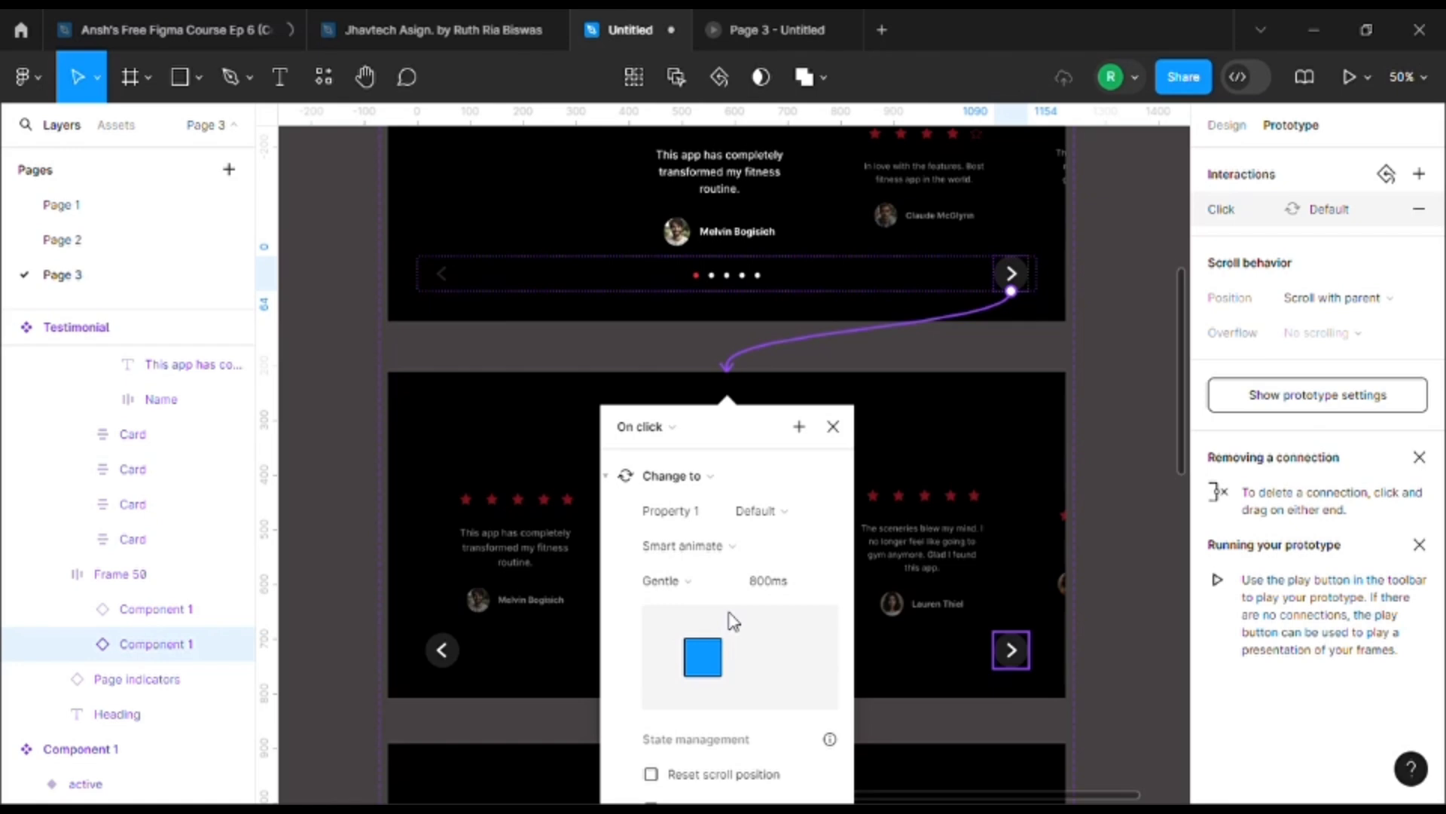
{"action": "left_click", "coordinate": [1012, 451]}
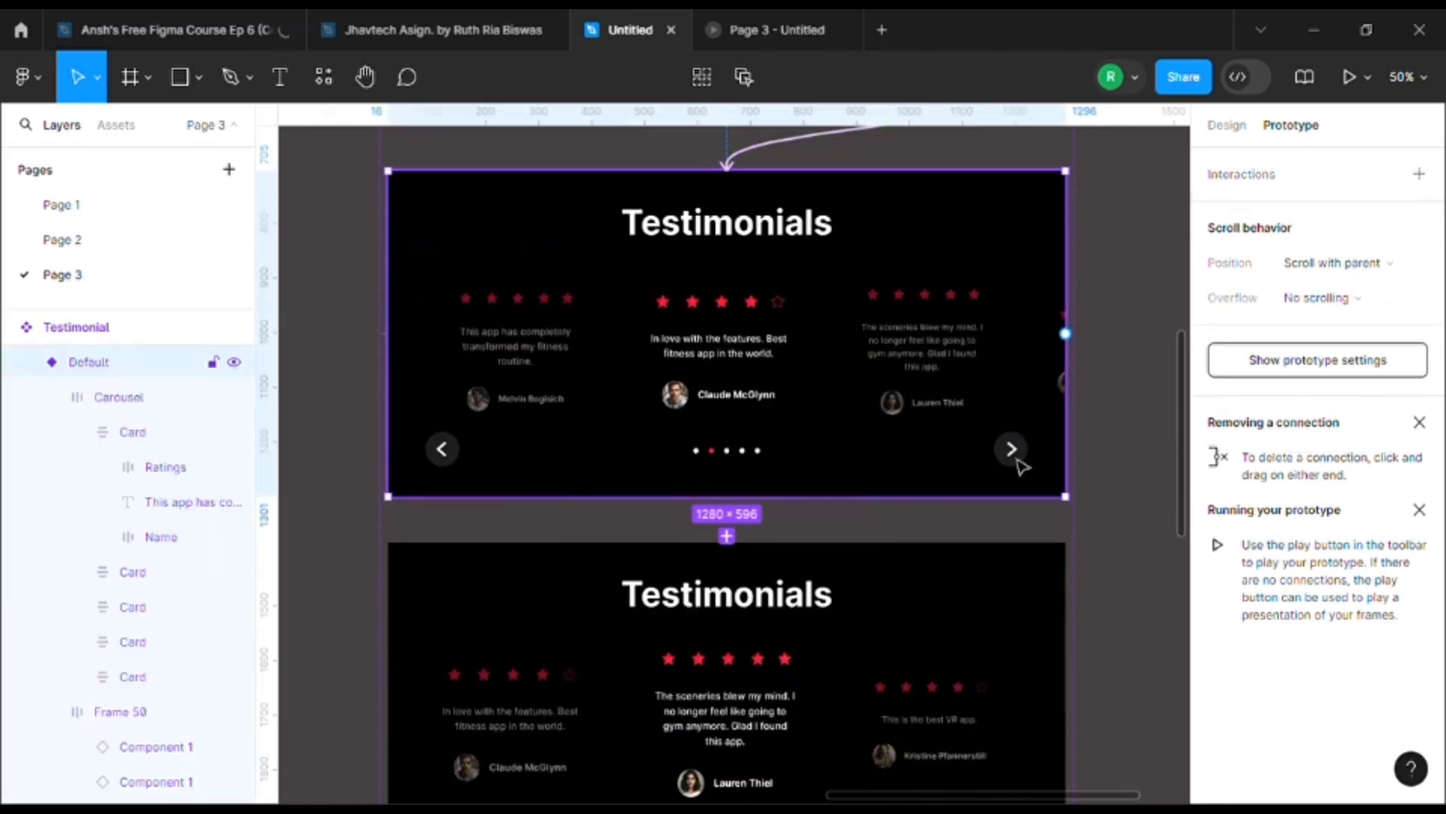
Step: Link the remaining variants' right arrows to their next variants the same way
{"action": "double_click", "coordinate": [1012, 450]}
{"action": "double_click", "coordinate": [1013, 451]}
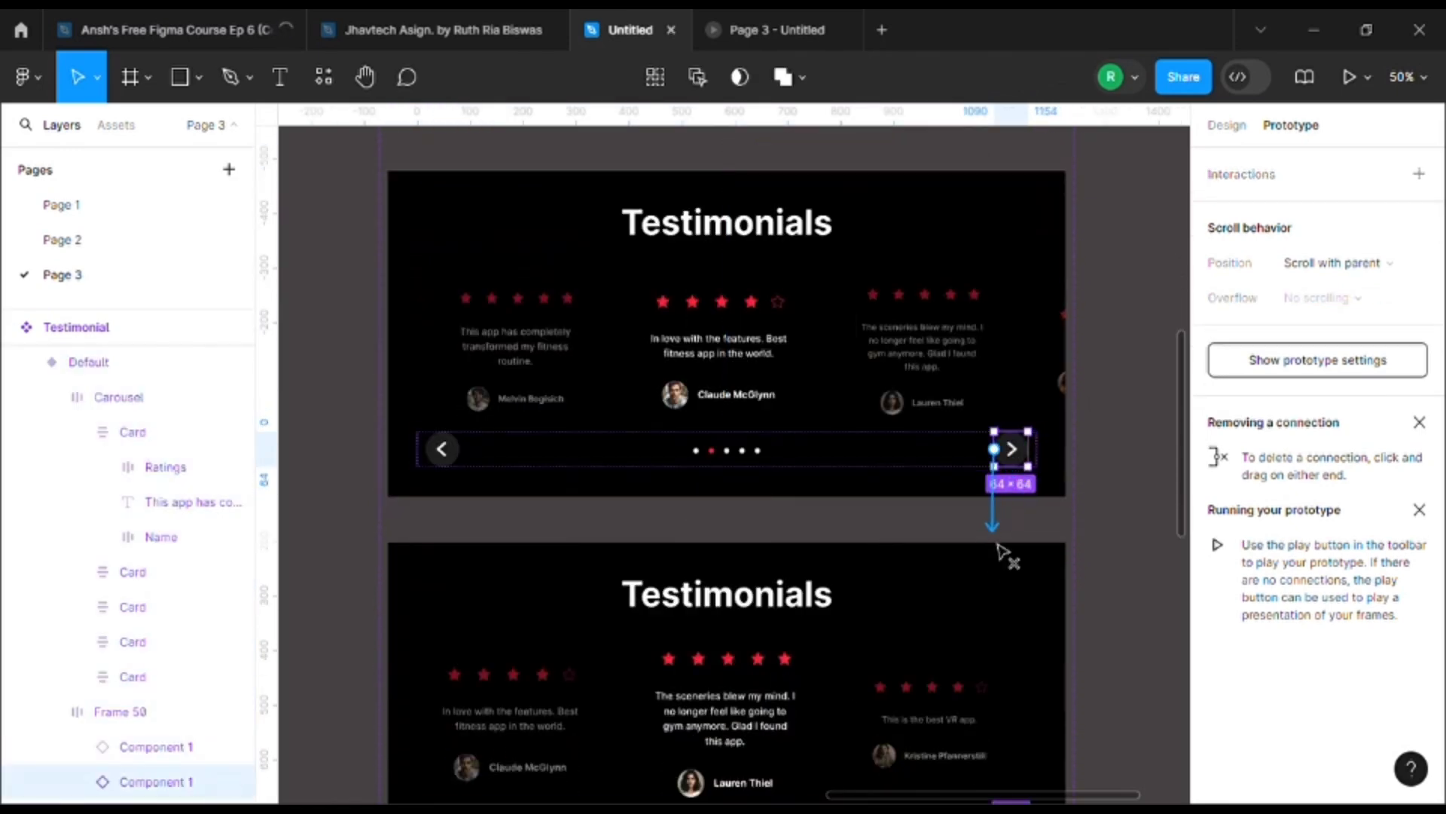
{"action": "left_click_drag", "start_coordinate": [1005, 556], "coordinate": [995, 568]}
{"action": "scroll", "coordinate": [902, 622], "scroll_direction": "down", "scroll_amount": 8}
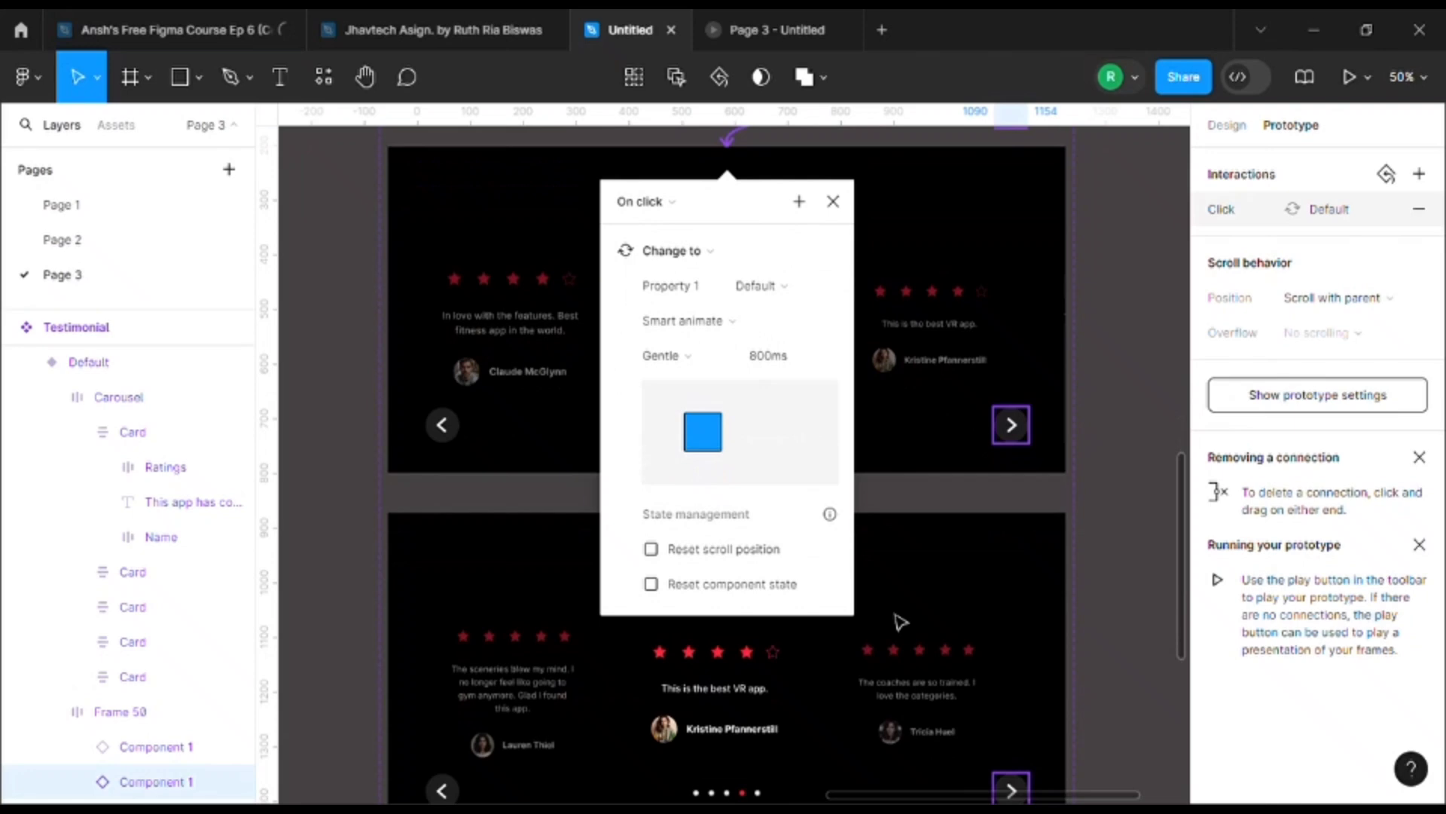
{"action": "left_click", "coordinate": [1010, 428]}
{"action": "double_click", "coordinate": [1010, 424]}
{"action": "left_click_drag", "start_coordinate": [1032, 423], "coordinate": [1010, 549]}
{"action": "scroll", "coordinate": [1014, 520], "scroll_direction": "down", "scroll_amount": 6}
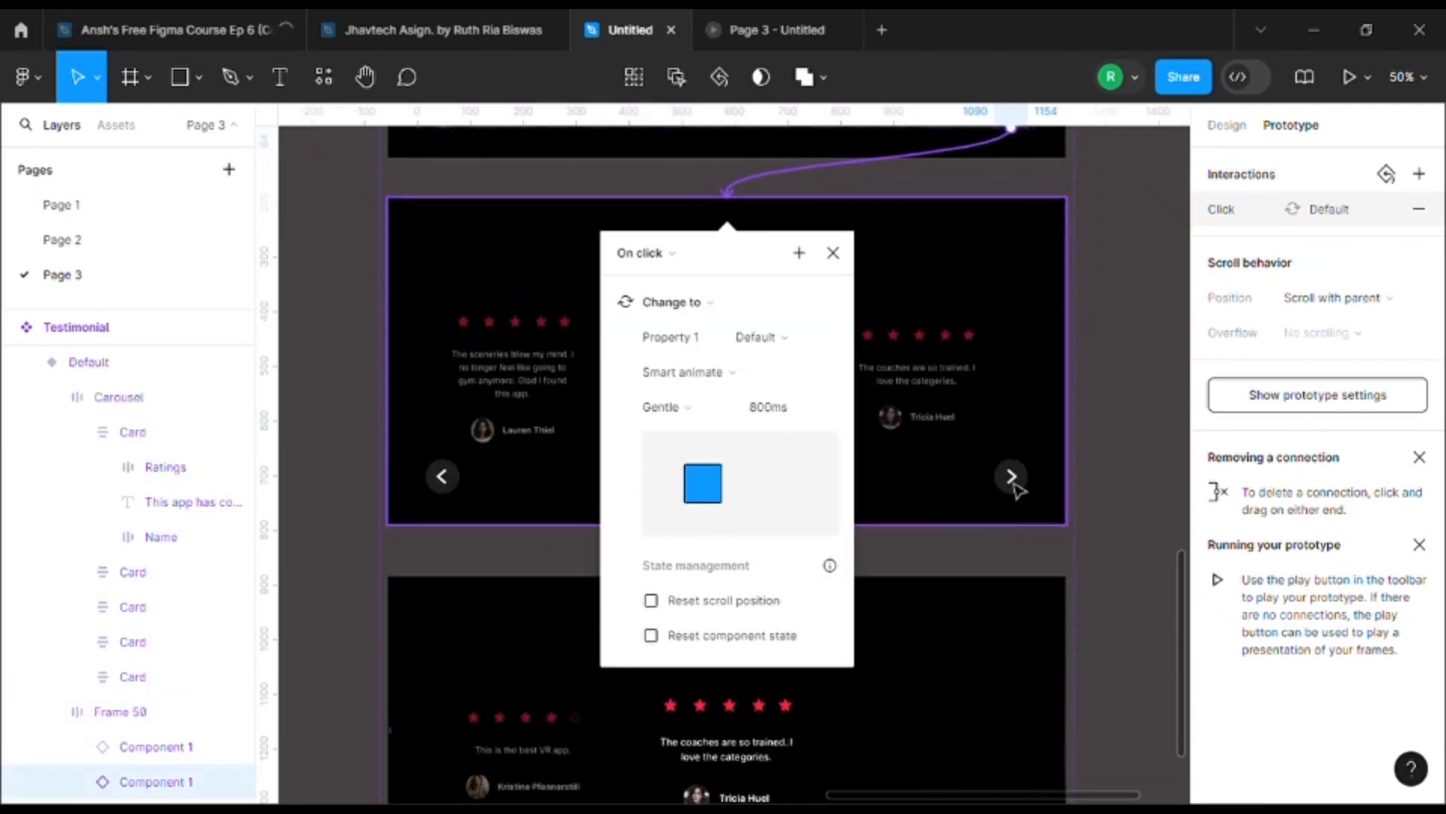
{"action": "left_click", "coordinate": [1012, 476]}
{"action": "scroll", "coordinate": [1010, 475], "scroll_direction": "down", "scroll_amount": 3}
{"action": "left_click_drag", "start_coordinate": [1033, 322], "coordinate": [969, 606]}
Step: Link the last variant's left arrow back to the previous variant
{"action": "scroll", "coordinate": [452, 655], "scroll_direction": "down", "scroll_amount": 1}
{"action": "left_click", "coordinate": [452, 657]}
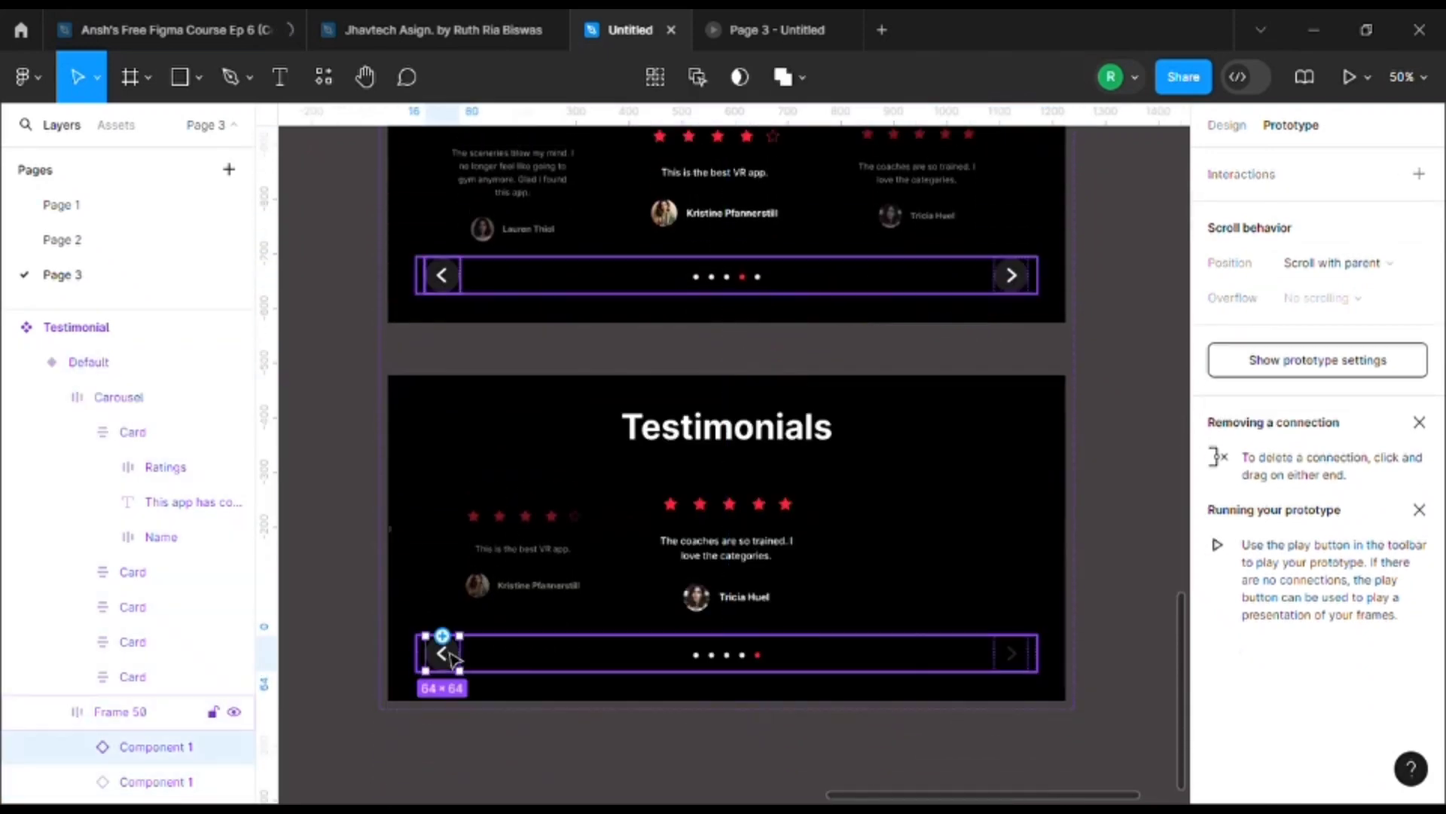
{"action": "left_click_drag", "start_coordinate": [442, 635], "coordinate": [678, 290]}
{"action": "scroll", "coordinate": [749, 569], "scroll_direction": "up", "scroll_amount": 1}
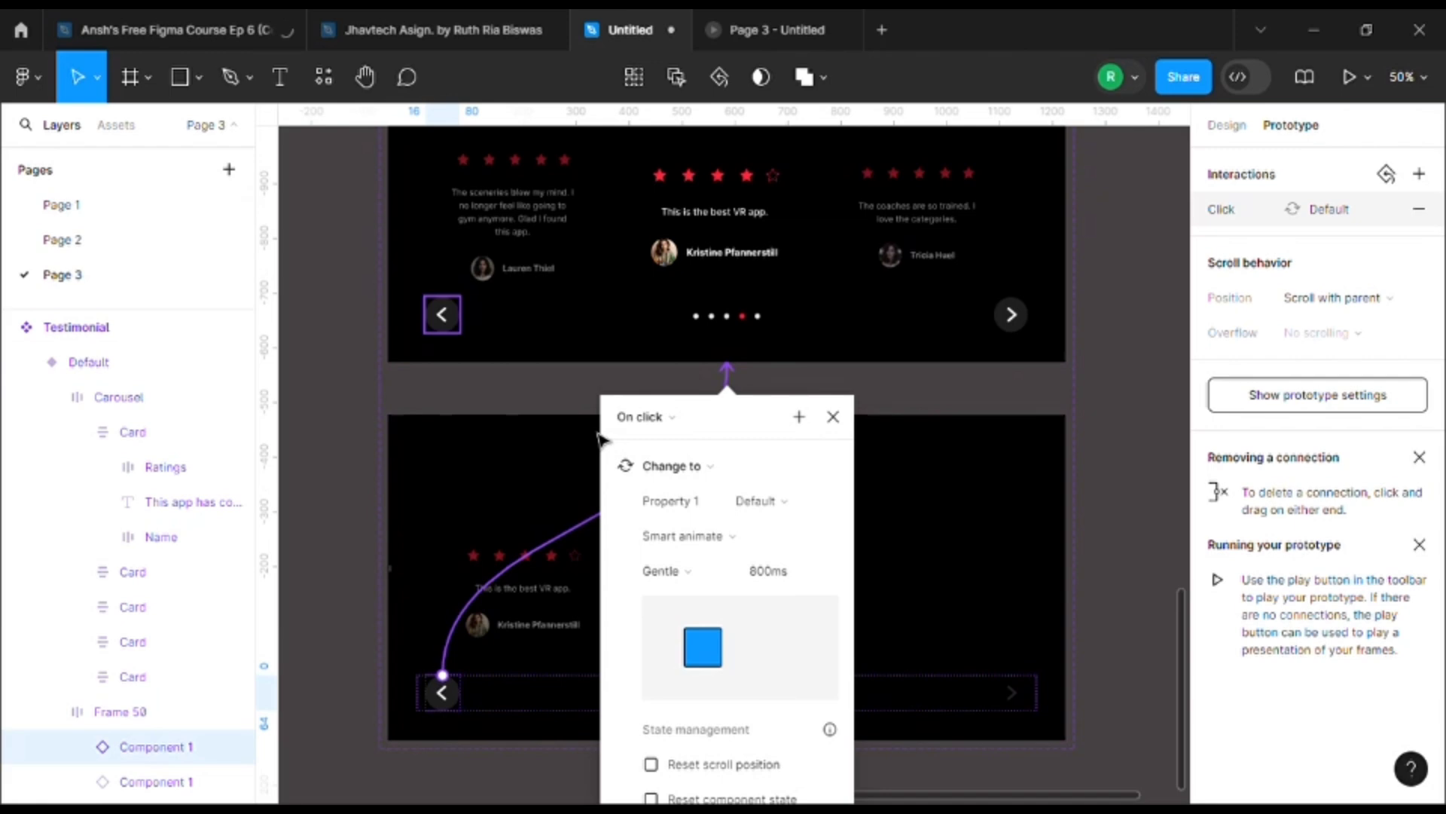
{"action": "scroll", "coordinate": [600, 437], "scroll_direction": "up", "scroll_amount": 2}
{"action": "scroll", "coordinate": [601, 437], "scroll_direction": "down", "scroll_amount": 1}
{"action": "left_click_drag", "start_coordinate": [442, 738], "coordinate": [543, 414]}
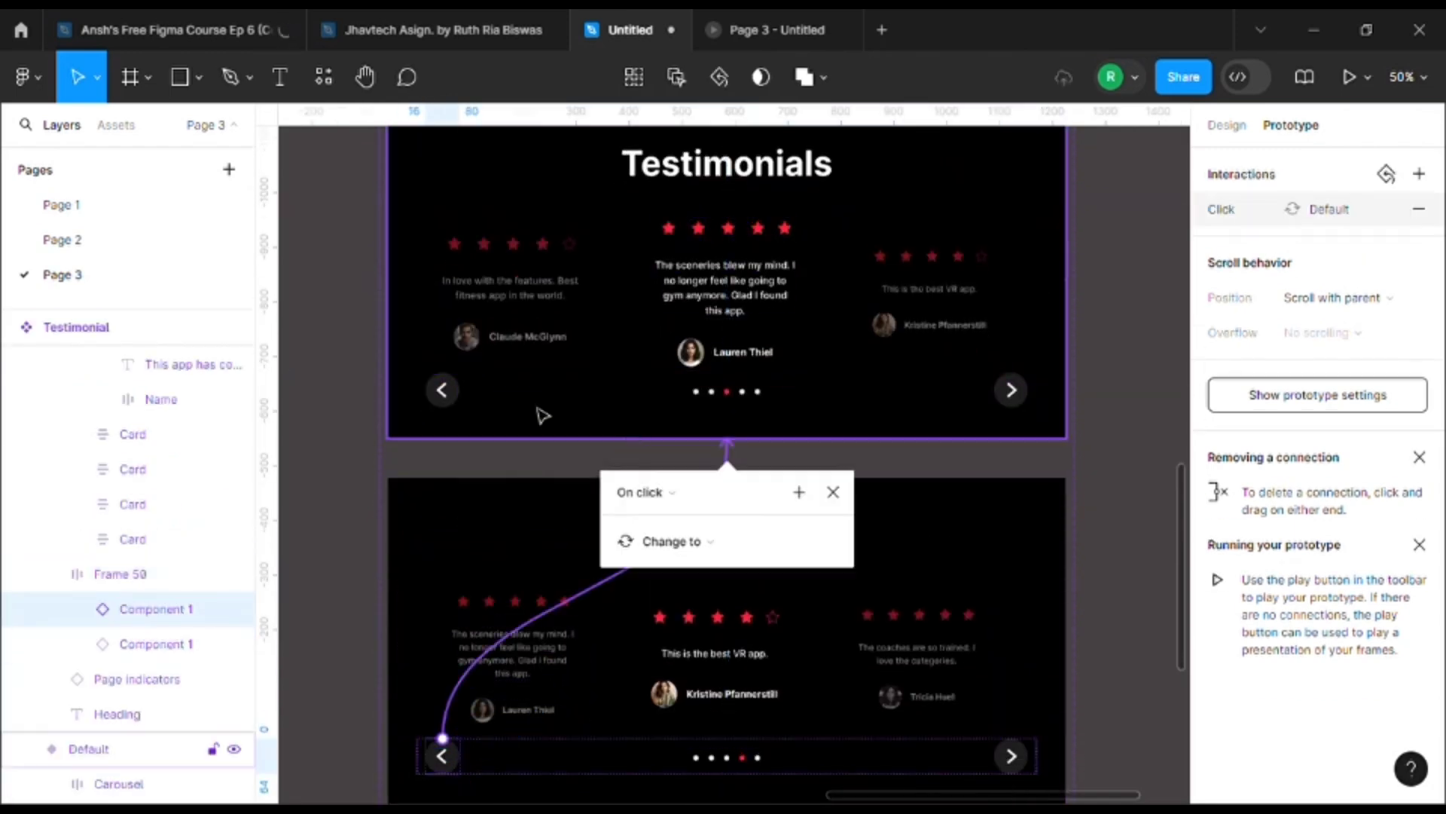
{"action": "left_click", "coordinate": [542, 414]}
Step: Link the other variants' left arrows back to their previous variants
{"action": "left_click", "coordinate": [442, 390]}
{"action": "scroll", "coordinate": [442, 411], "scroll_direction": "up", "scroll_amount": 3}
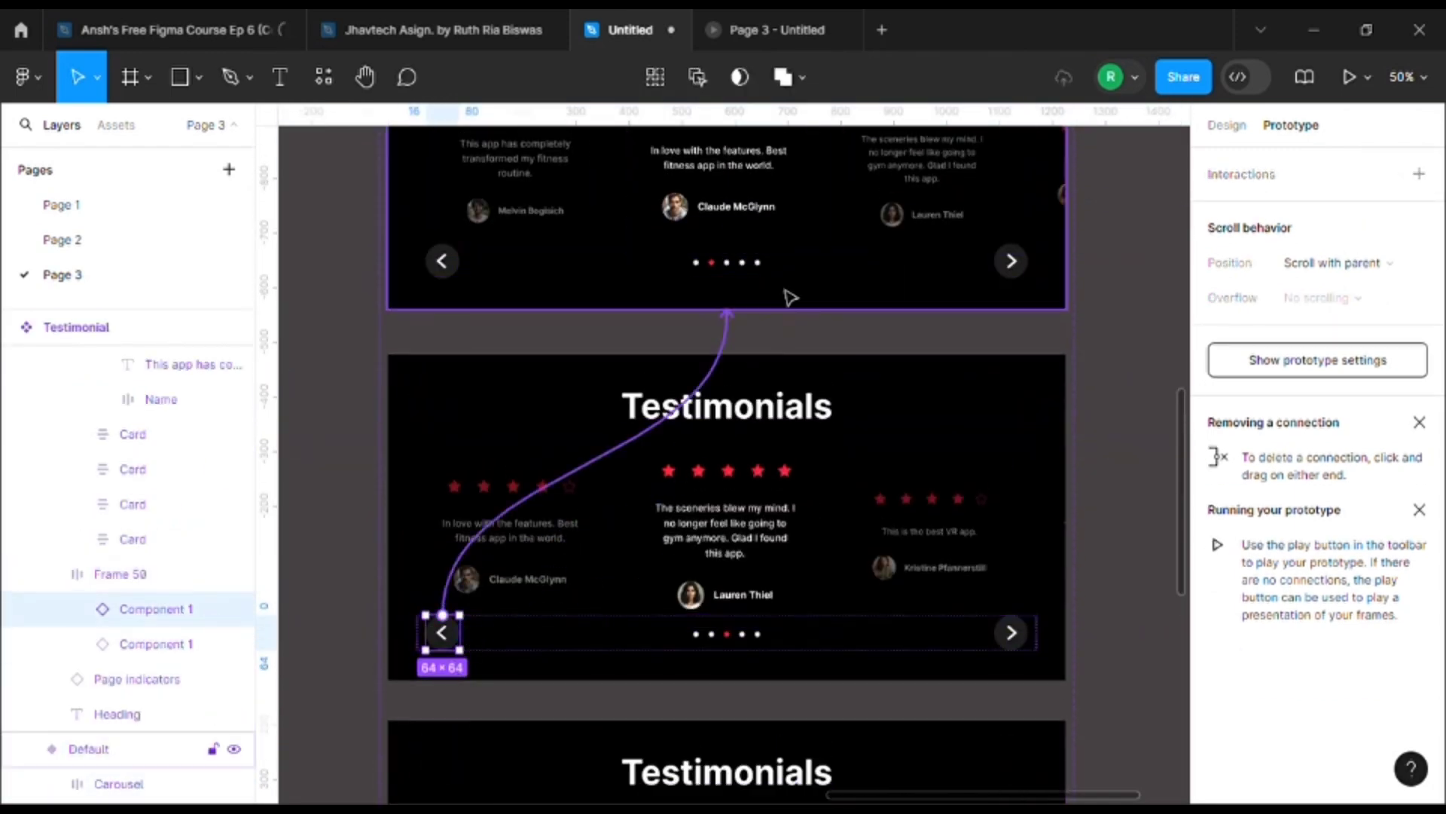
{"action": "scroll", "coordinate": [789, 296], "scroll_direction": "up", "scroll_amount": 3}
{"action": "left_click", "coordinate": [726, 554]}
{"action": "scroll", "coordinate": [746, 413], "scroll_direction": "up", "scroll_amount": 1}
{"action": "left_click", "coordinate": [727, 316]}
{"action": "left_click", "coordinate": [442, 545]}
{"action": "left_click_drag", "start_coordinate": [458, 544], "coordinate": [768, 211]}
{"action": "scroll", "coordinate": [775, 339], "scroll_direction": "up", "scroll_amount": 4}
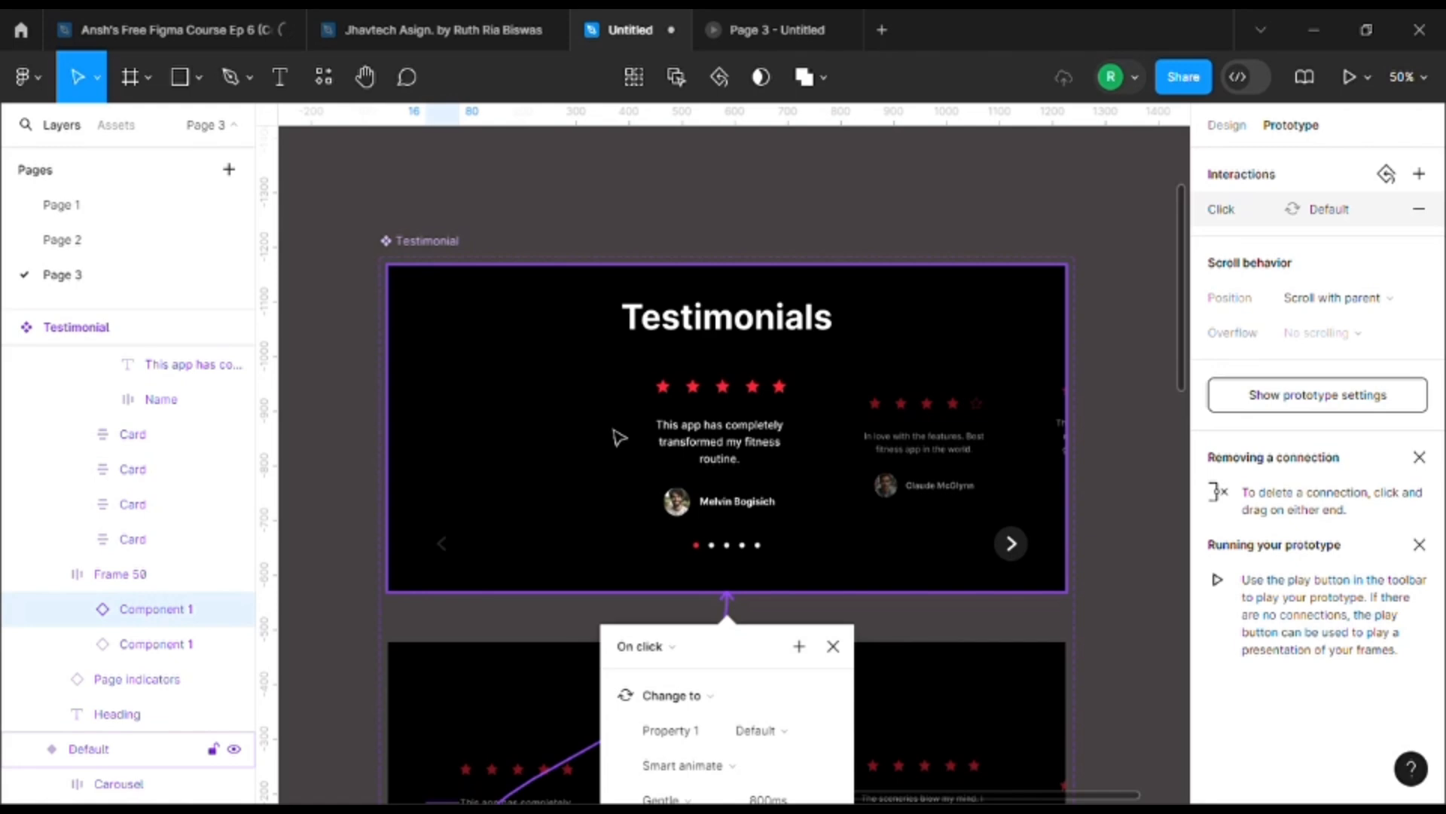
{"action": "left_click", "coordinate": [672, 241]}
Step: Place a Testimonial instance to the right of the set and close the old preview tab
{"action": "key", "text": "ctrl+minus"}
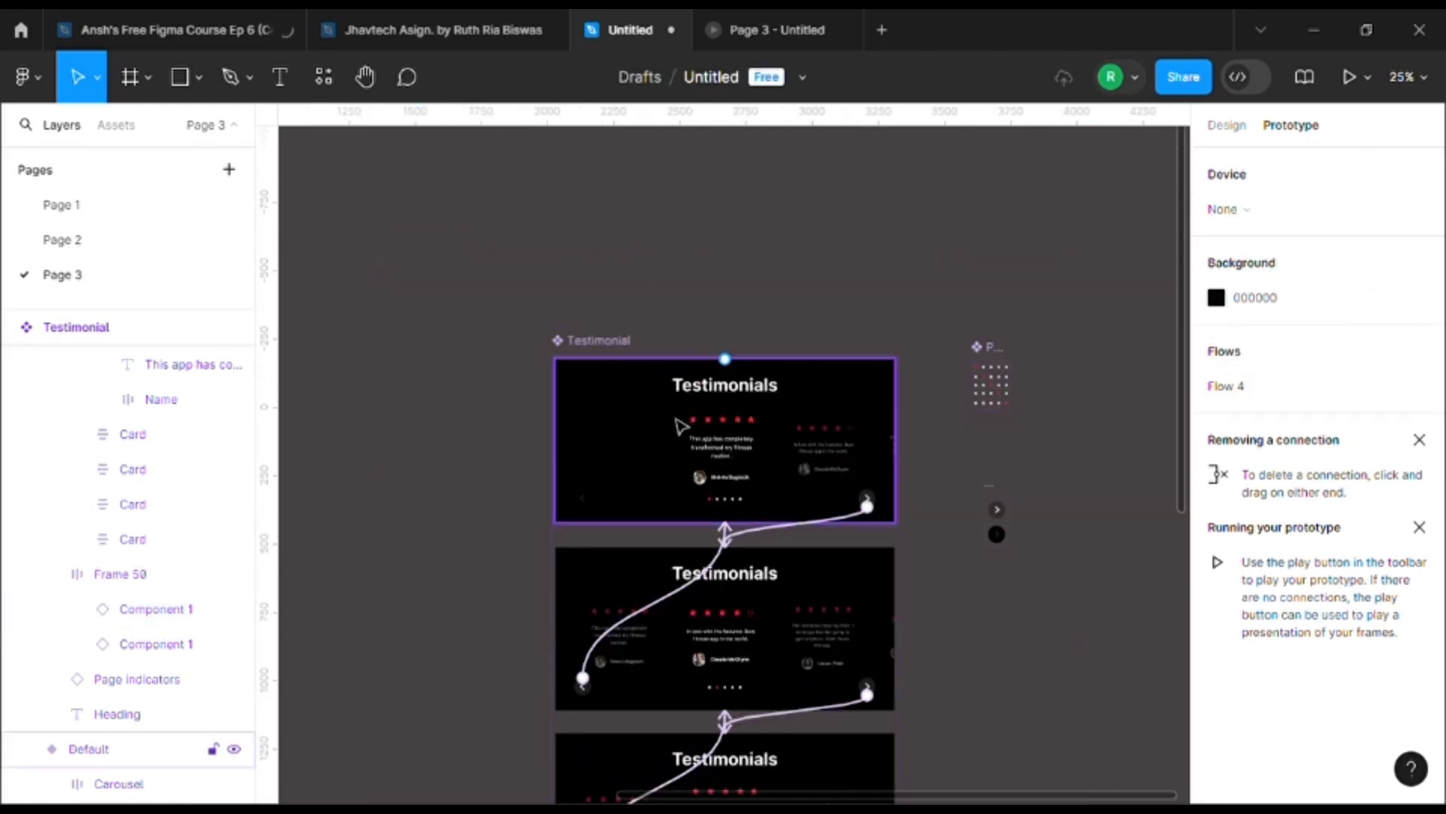
{"action": "left_click", "coordinate": [639, 467]}
{"action": "left_click_drag", "start_coordinate": [618, 434], "coordinate": [875, 384]}
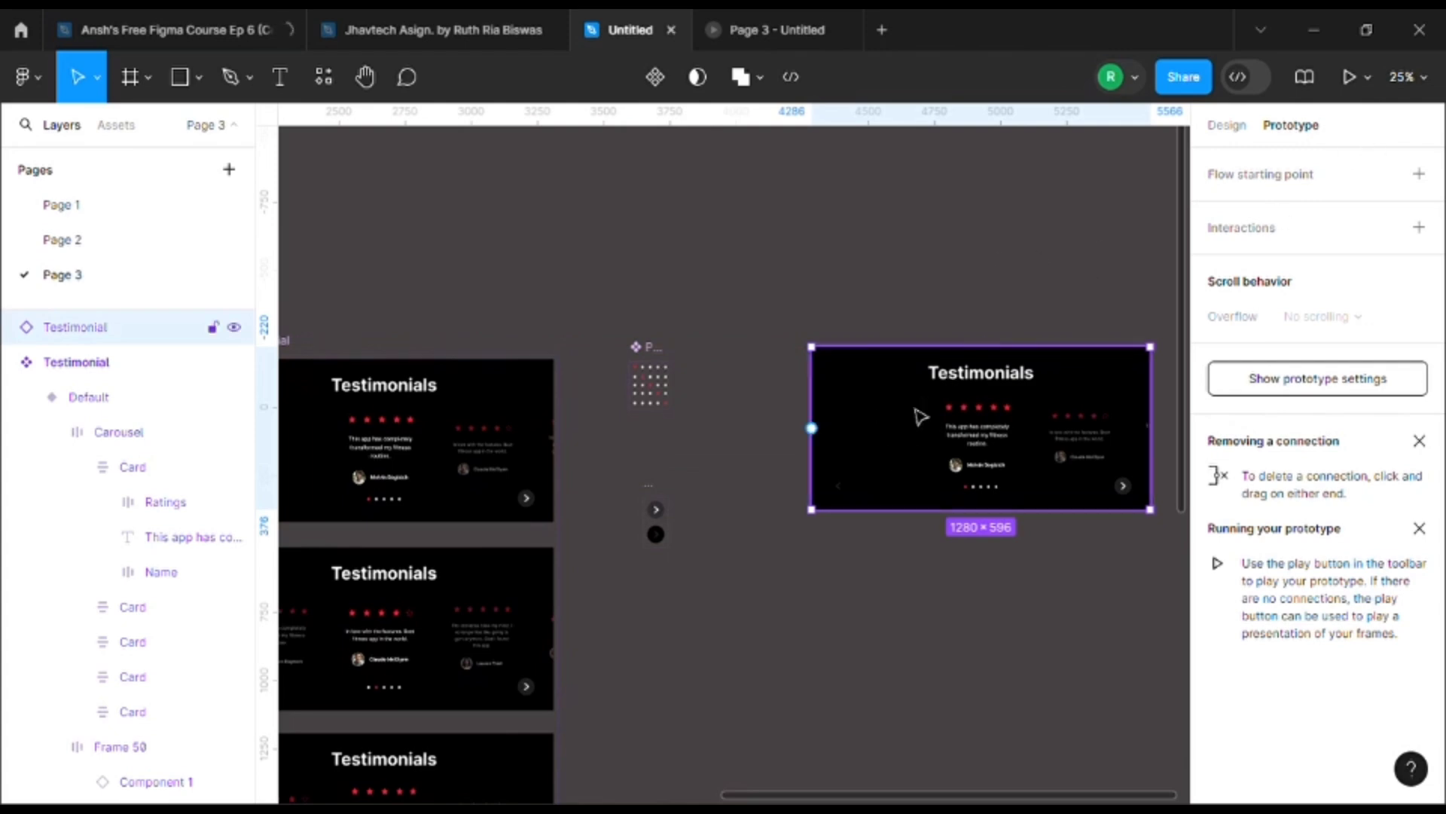
{"action": "left_click", "coordinate": [845, 31]}
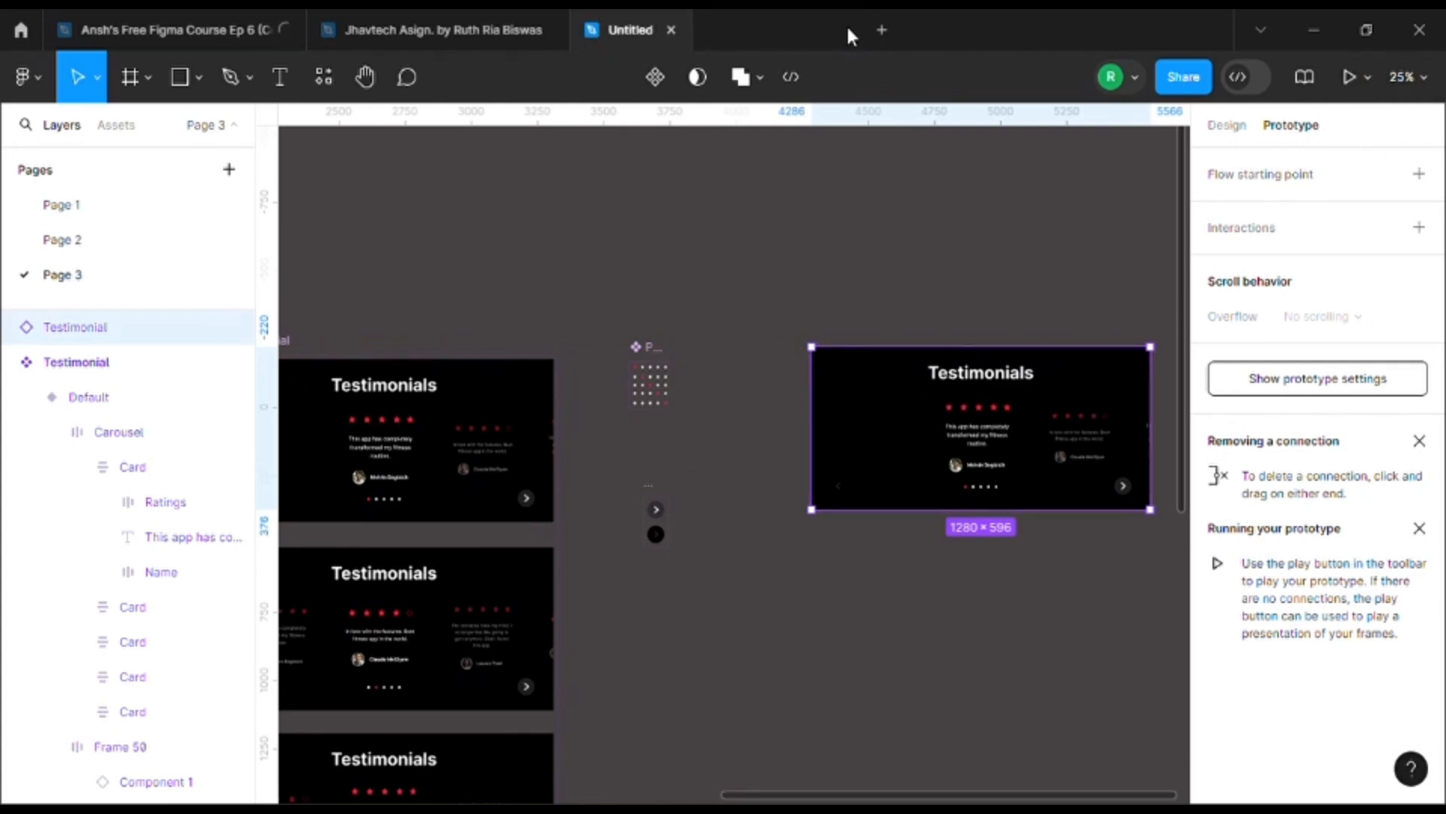
{"action": "left_click", "coordinate": [1352, 77]}
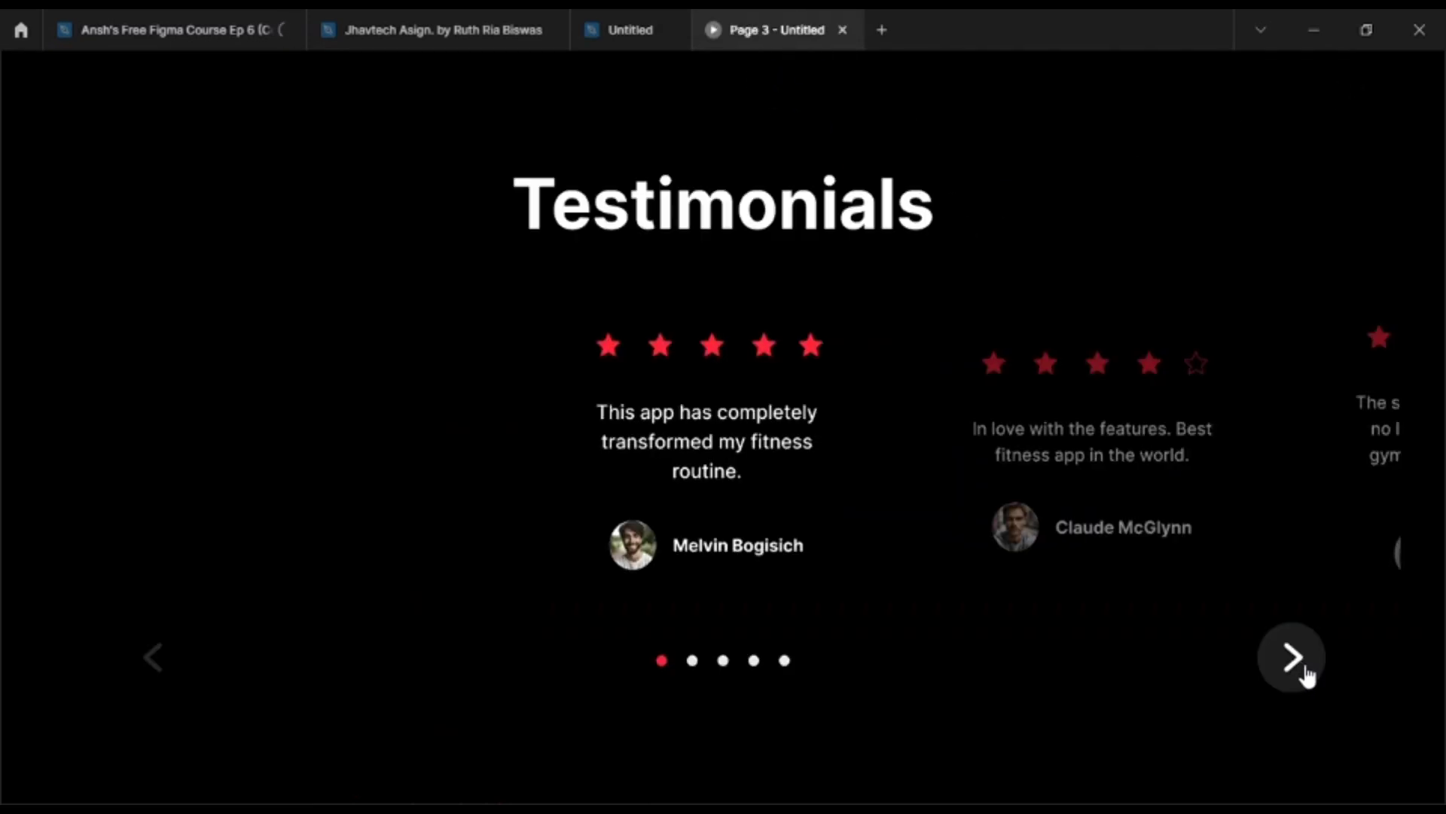
{"action": "left_click", "coordinate": [1308, 672]}
{"action": "left_click", "coordinate": [1307, 673]}
{"action": "left_click", "coordinate": [1306, 671]}
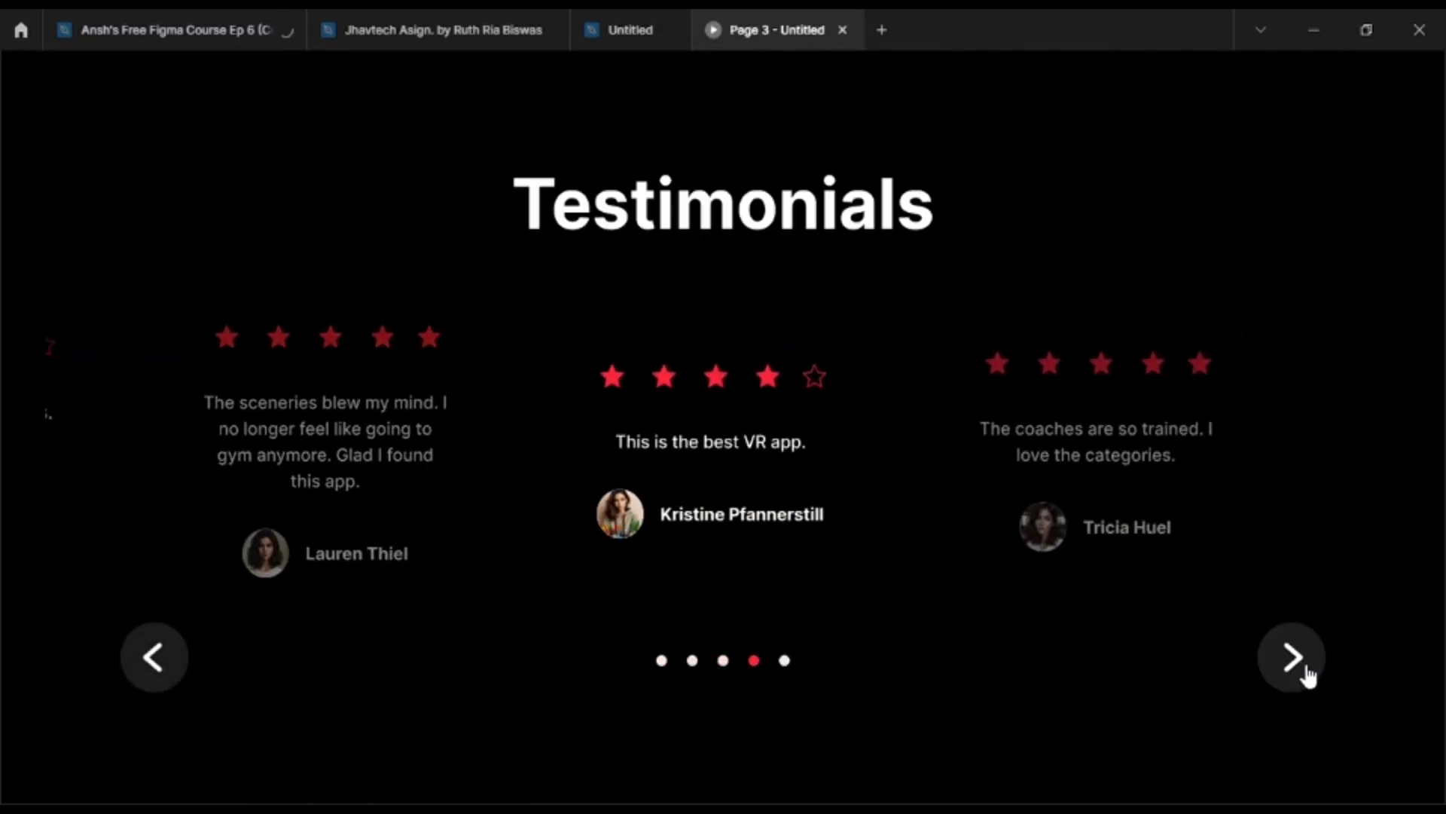
{"action": "left_click", "coordinate": [1300, 663]}
{"action": "left_click", "coordinate": [156, 657]}
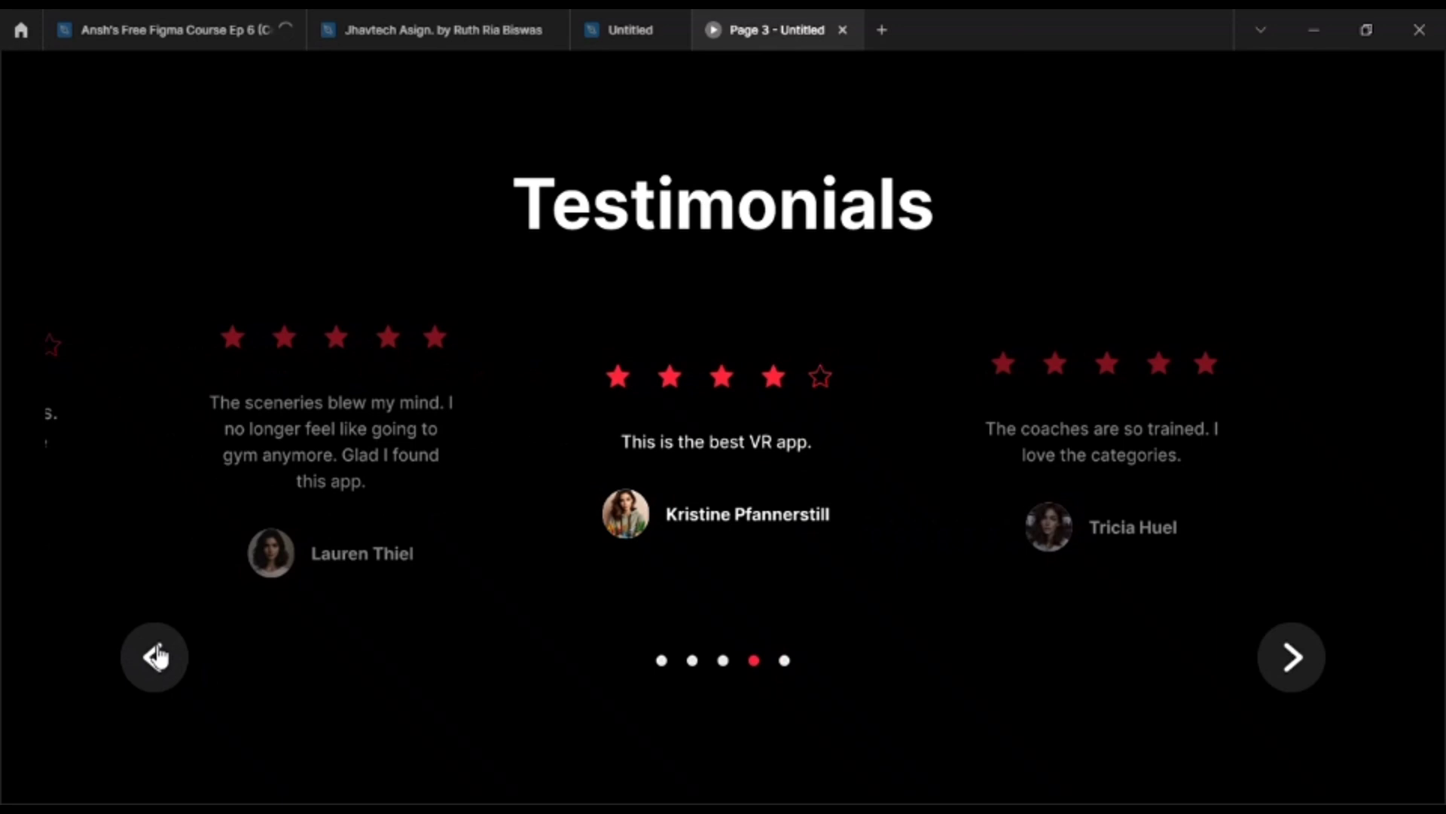
{"action": "left_click", "coordinate": [156, 656]}
{"action": "left_click", "coordinate": [156, 656]}
{"action": "left_click", "coordinate": [154, 654]}
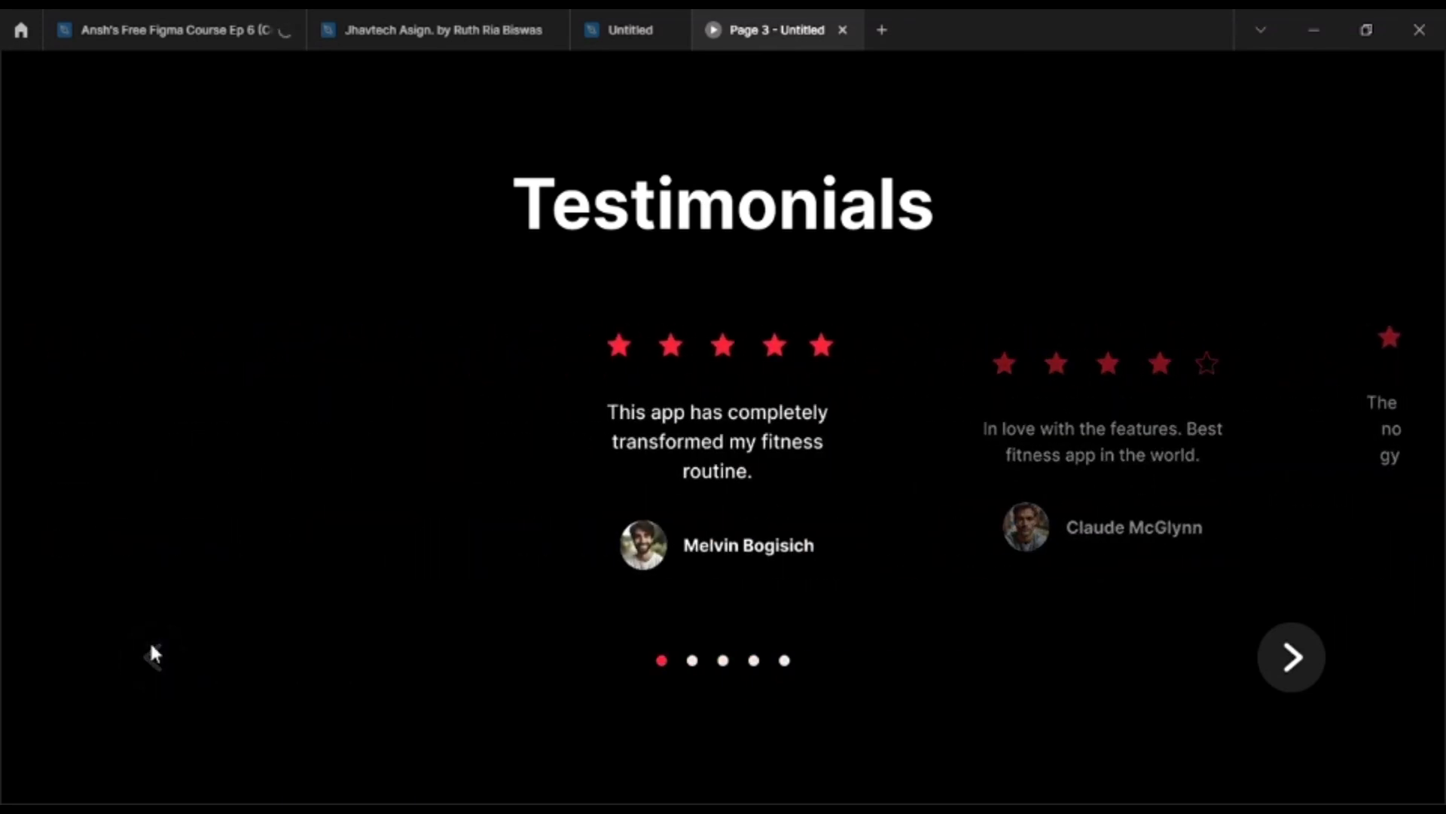
Step: Back in the editor, rename 'Frame 51' to 'Landing page'
{"action": "key", "text": "ctrl+shift+Tab"}
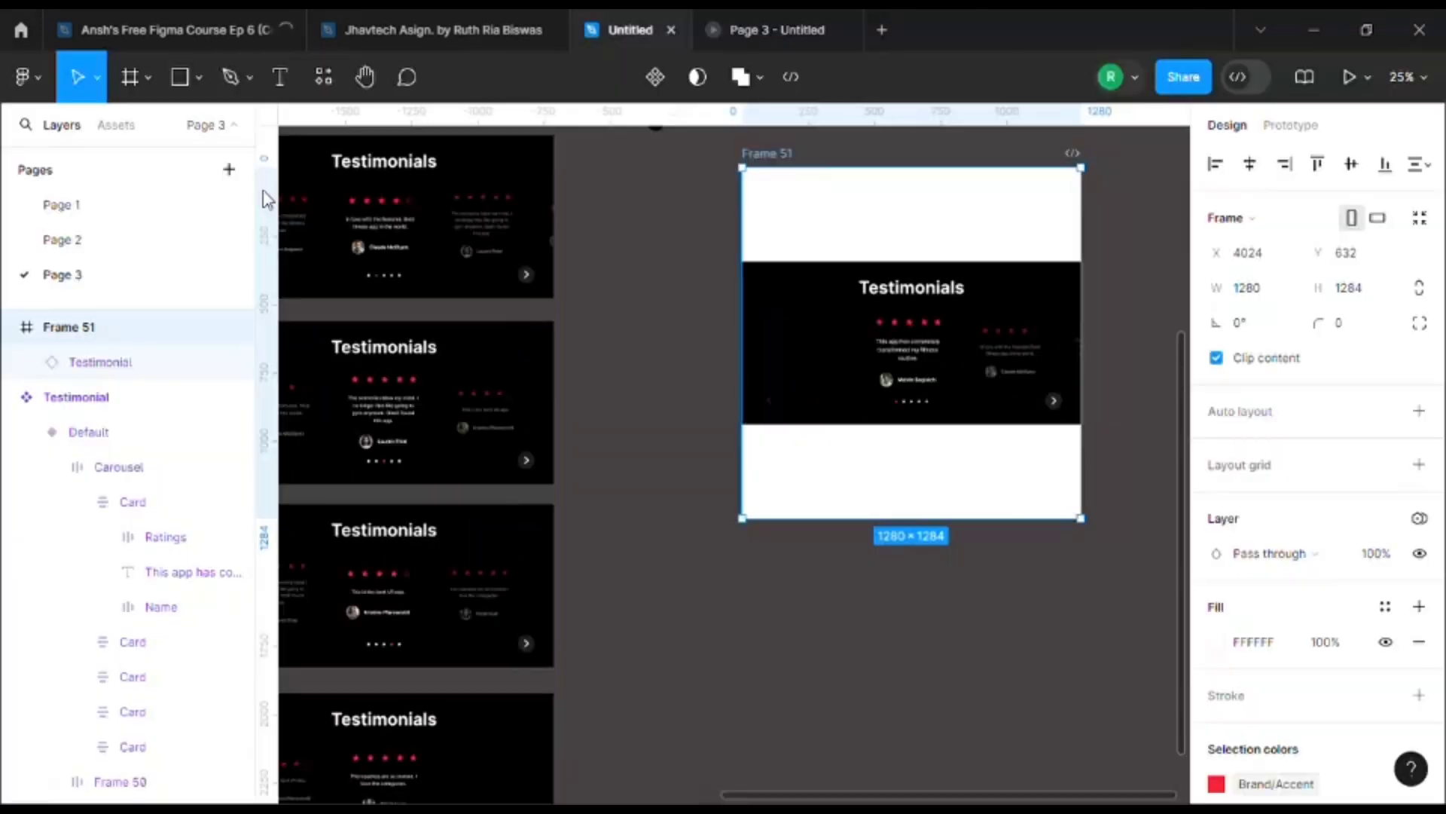
{"action": "double_click", "coordinate": [762, 157]}
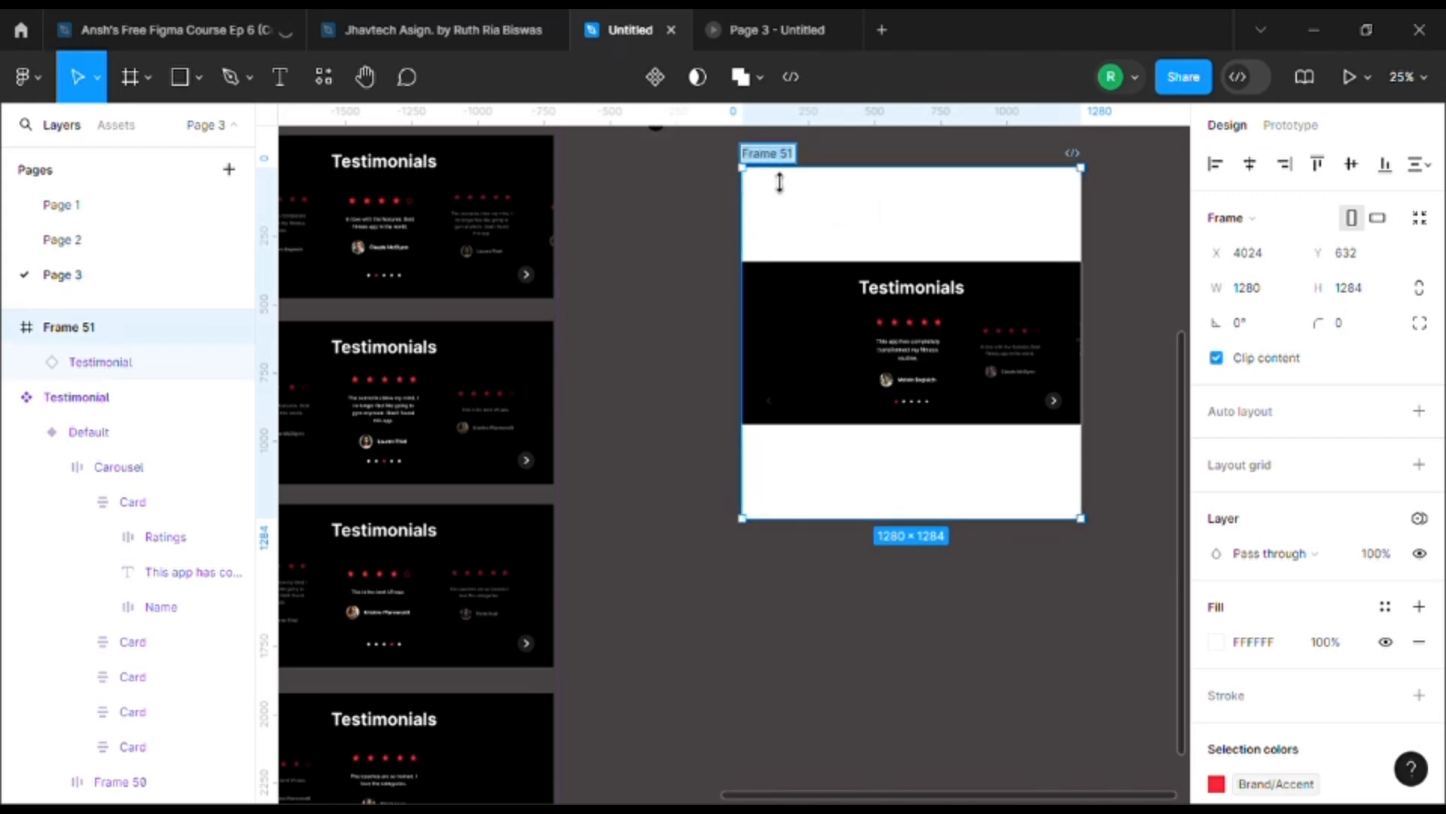
{"action": "key", "text": "Return"}
{"action": "key", "text": "shift+Left"}
{"action": "key", "text": "shift+Left"}
{"action": "key", "text": "shift+Up"}
{"action": "key", "text": "shift+Up"}
{"action": "key", "text": "shift+Up"}
{"action": "key", "text": "shift+Up"}
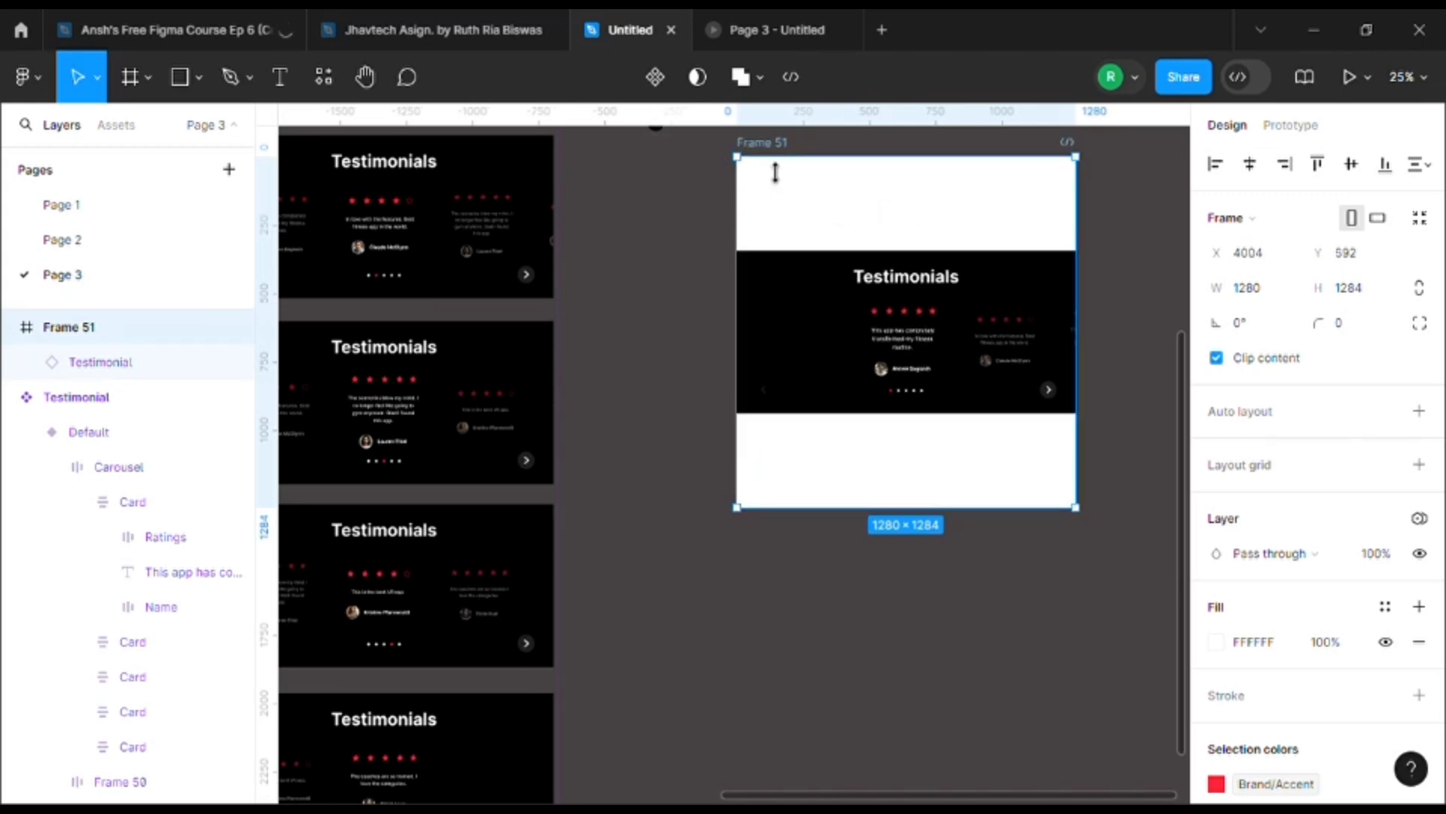
{"action": "double_click", "coordinate": [763, 144]}
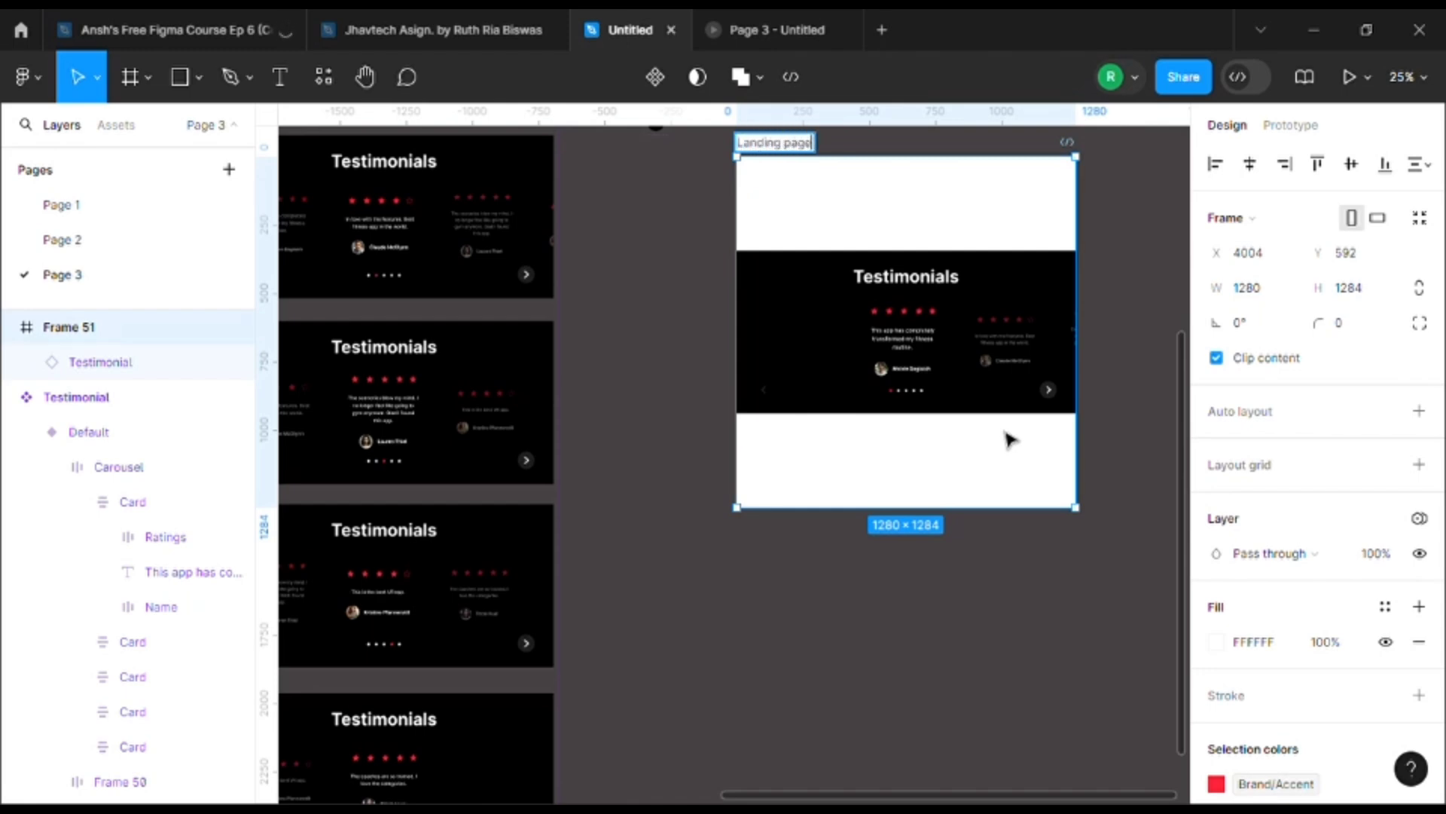
{"action": "left_click", "coordinate": [708, 433]}
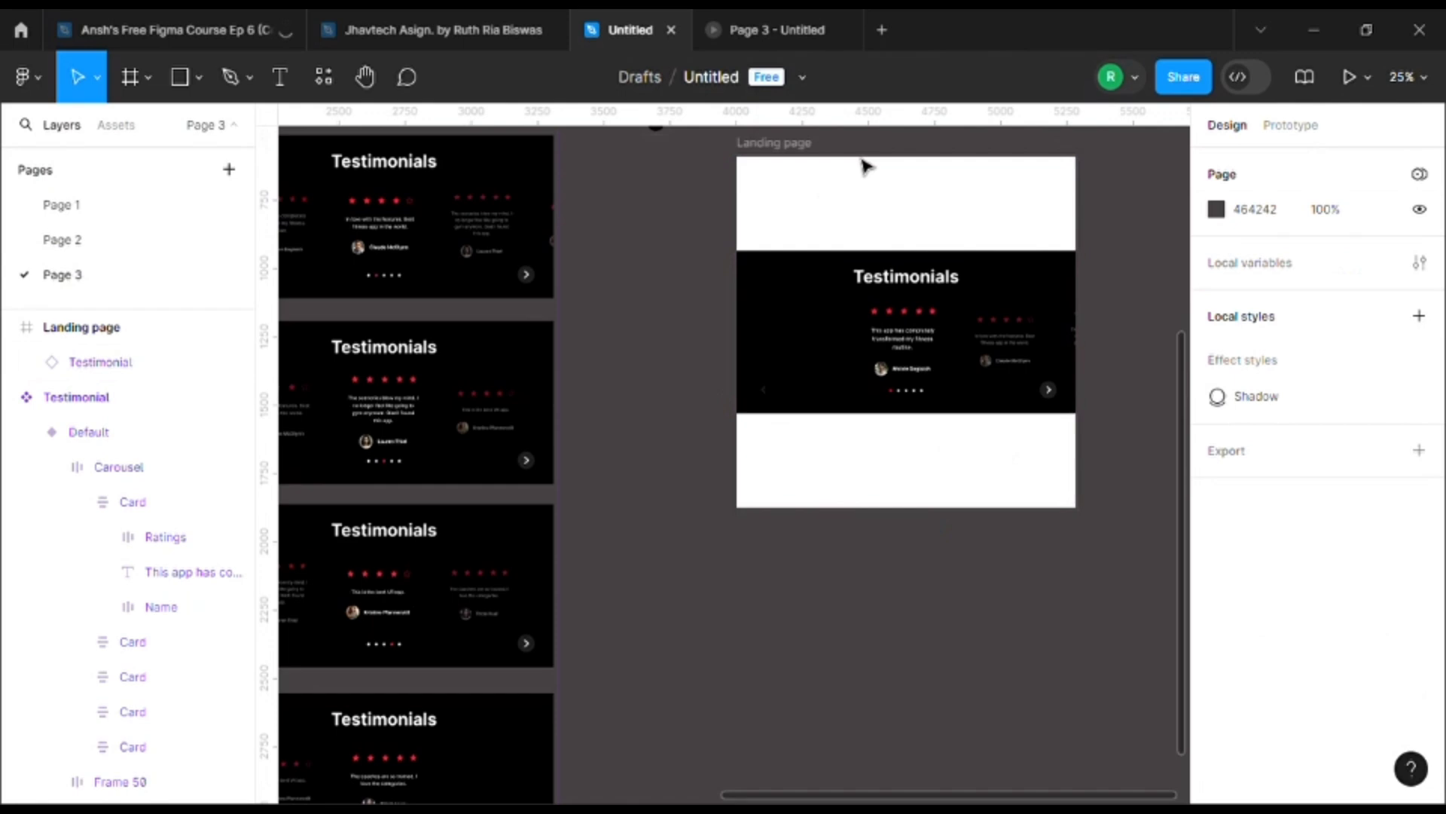
Step: Give the Landing page frame a black 000000 fill
{"action": "left_click_drag", "start_coordinate": [748, 156], "coordinate": [753, 162]}
{"action": "left_click", "coordinate": [1220, 642]}
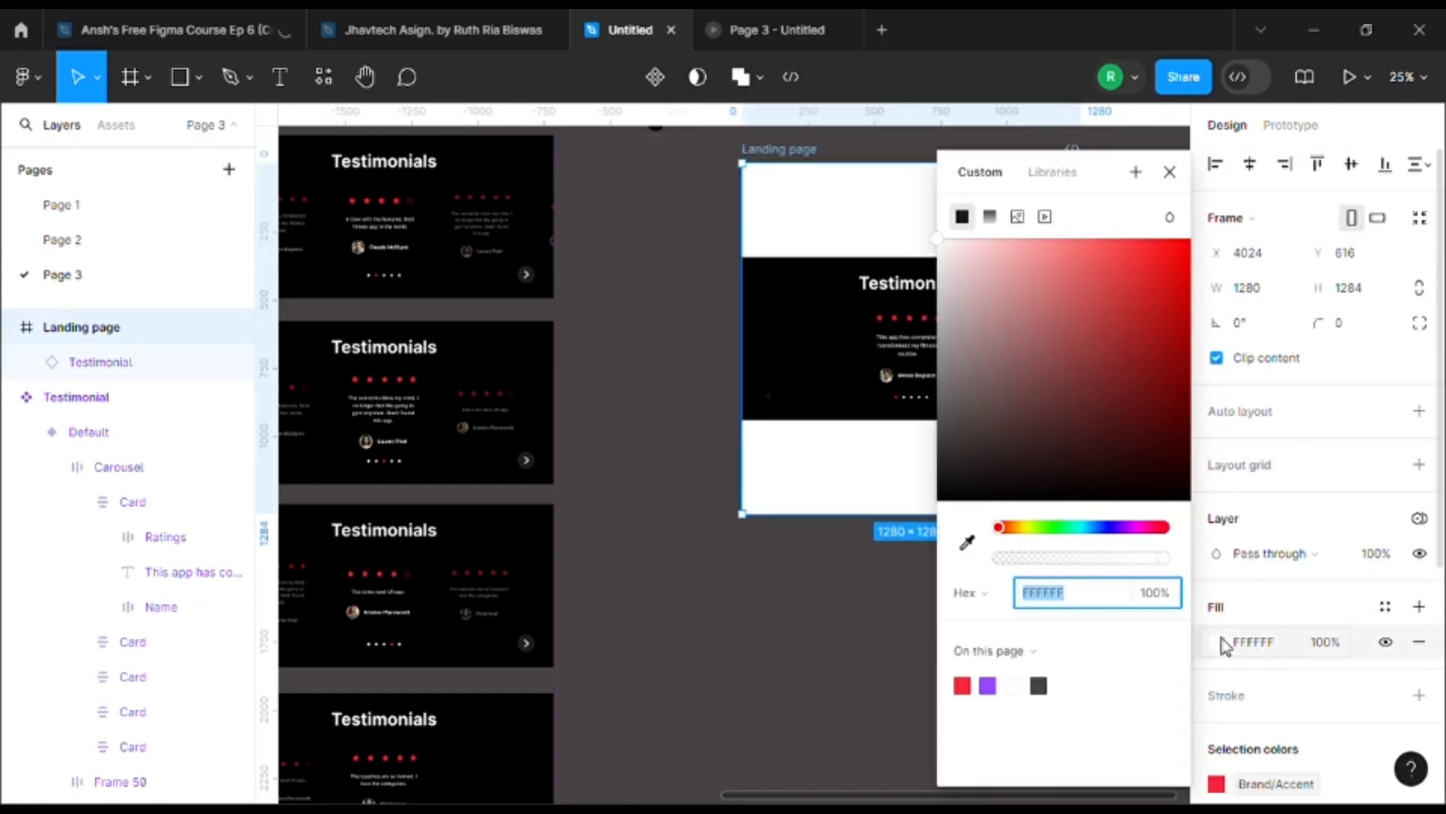
{"action": "type", "text": "000"}
{"action": "key", "text": "Return"}
{"action": "left_click", "coordinate": [649, 626]}
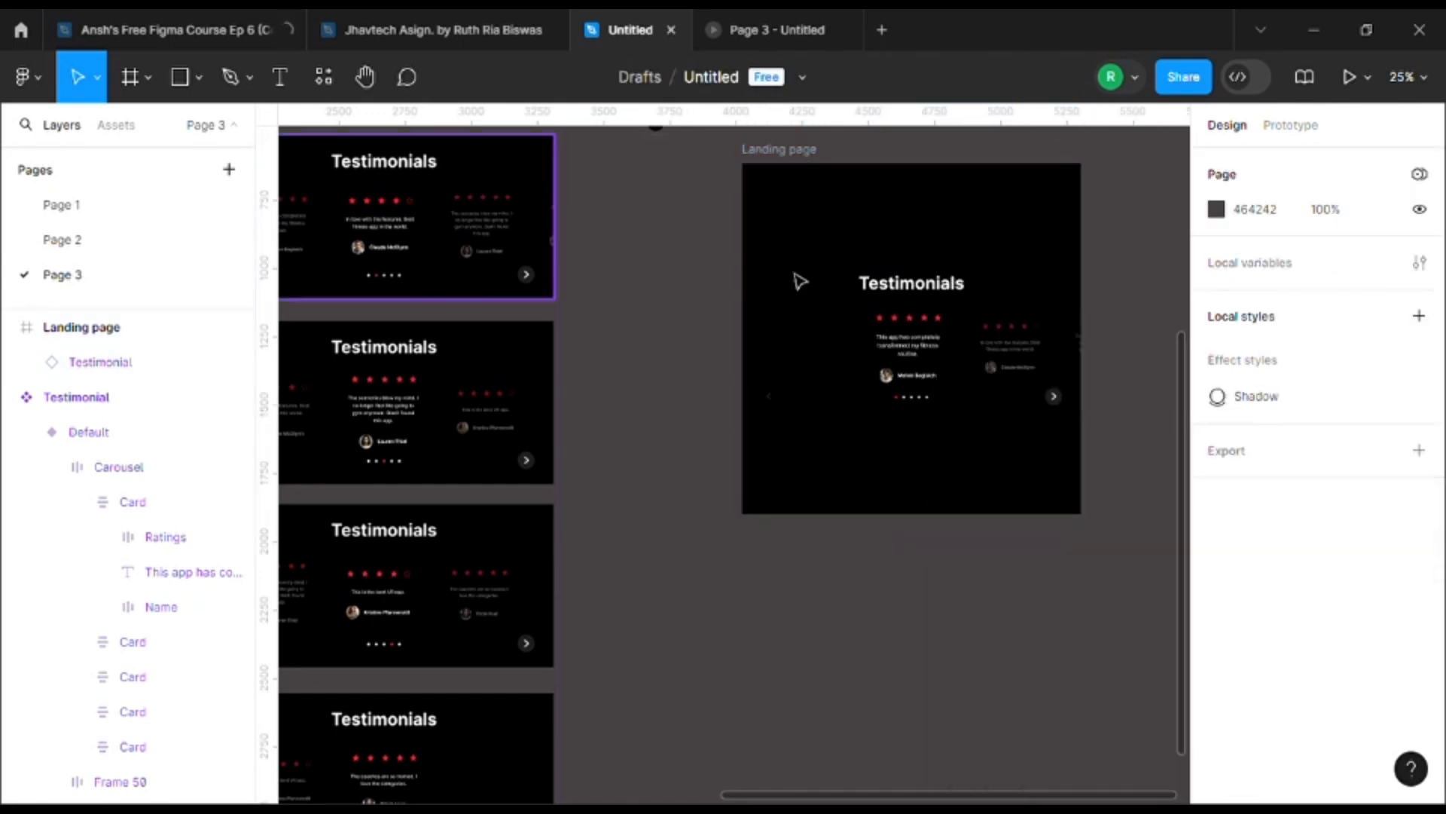
Step: Set the Testimonial instance's horizontal constraint to Left and right
{"action": "scroll", "coordinate": [941, 390], "scroll_direction": "up", "scroll_amount": 2}
{"action": "left_click", "coordinate": [776, 188]}
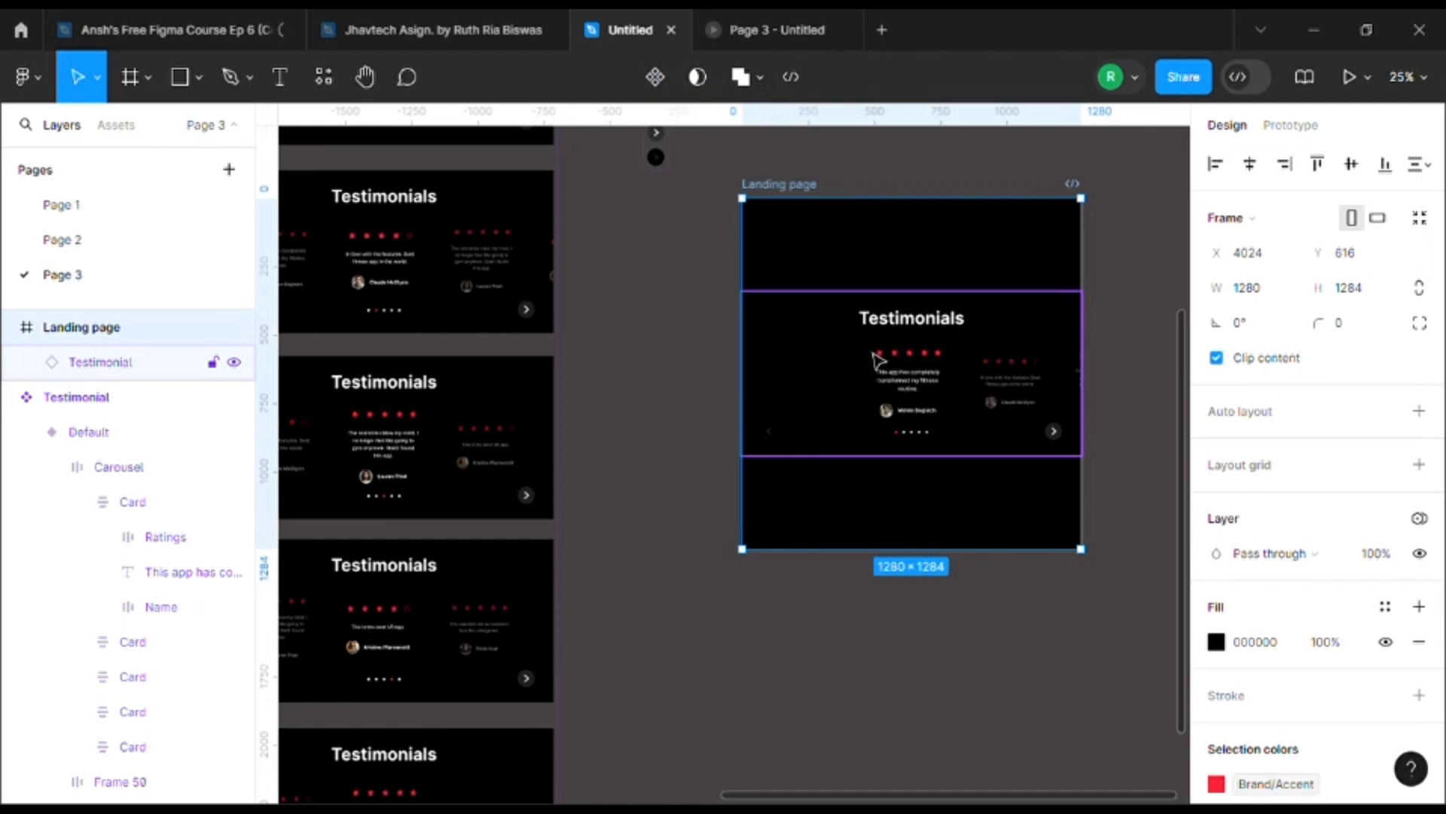
{"action": "left_click", "coordinate": [875, 354]}
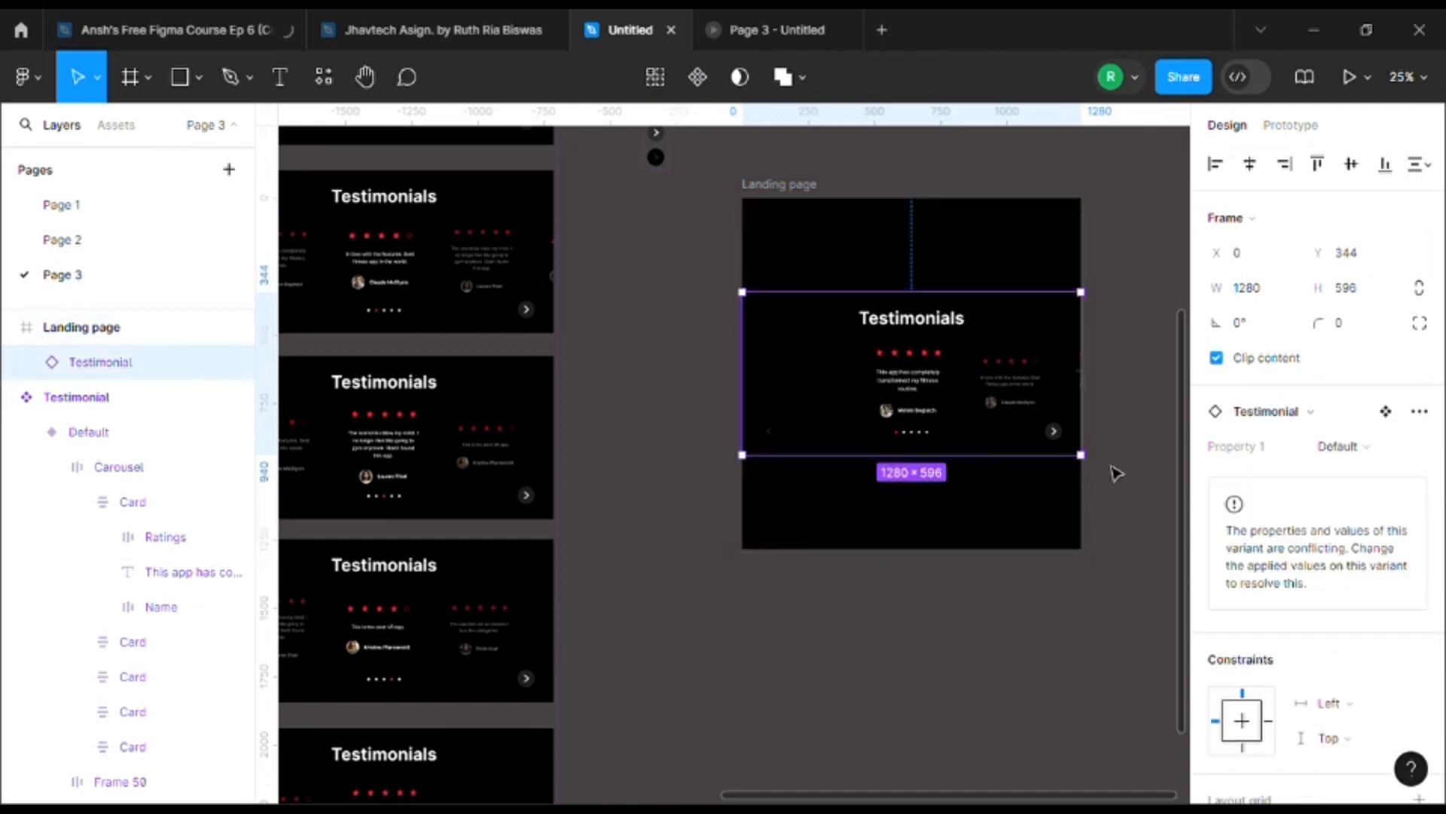
{"action": "scroll", "coordinate": [1349, 514], "scroll_direction": "down", "scroll_amount": 5}
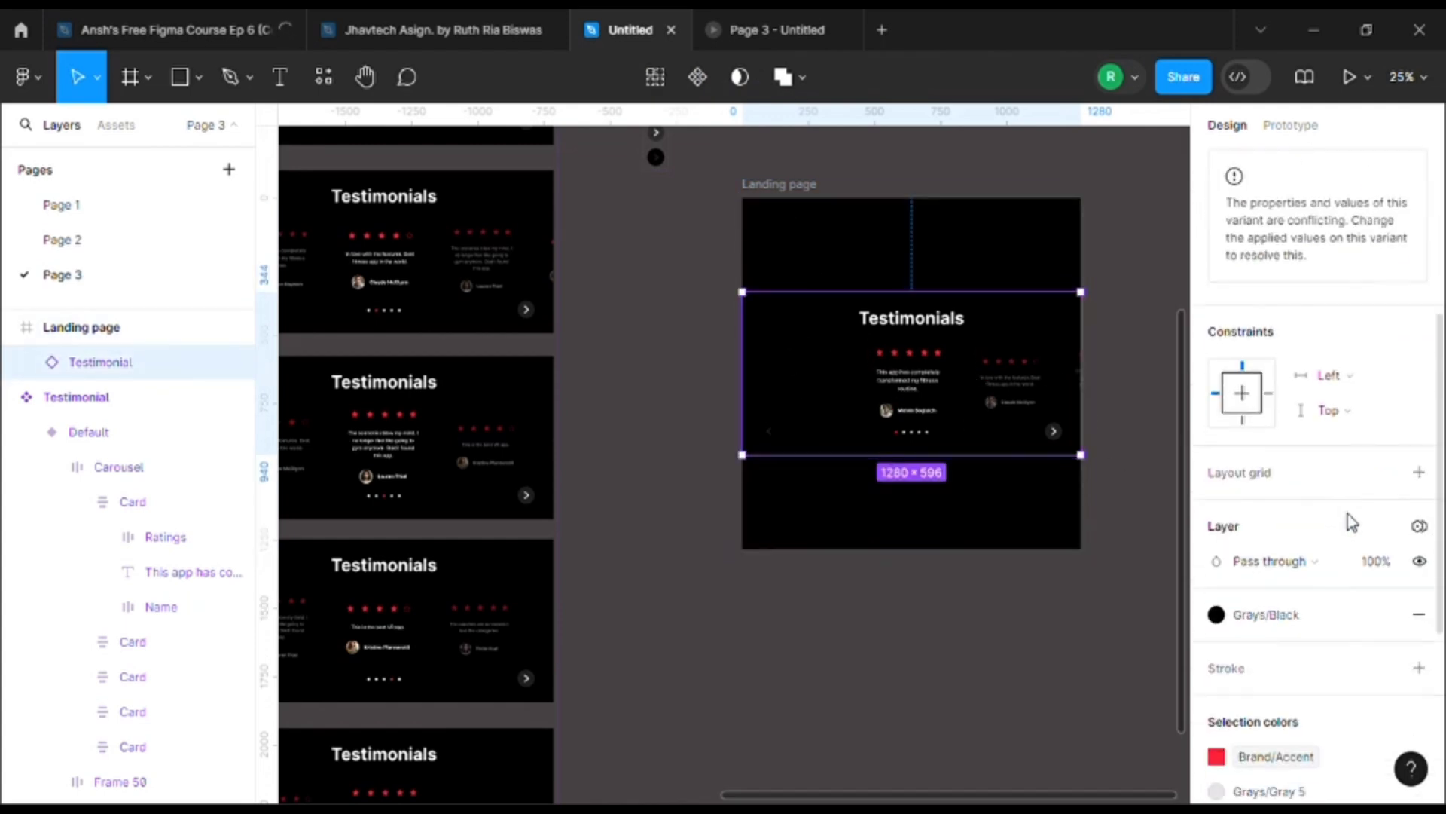
{"action": "left_click", "coordinate": [1317, 267]}
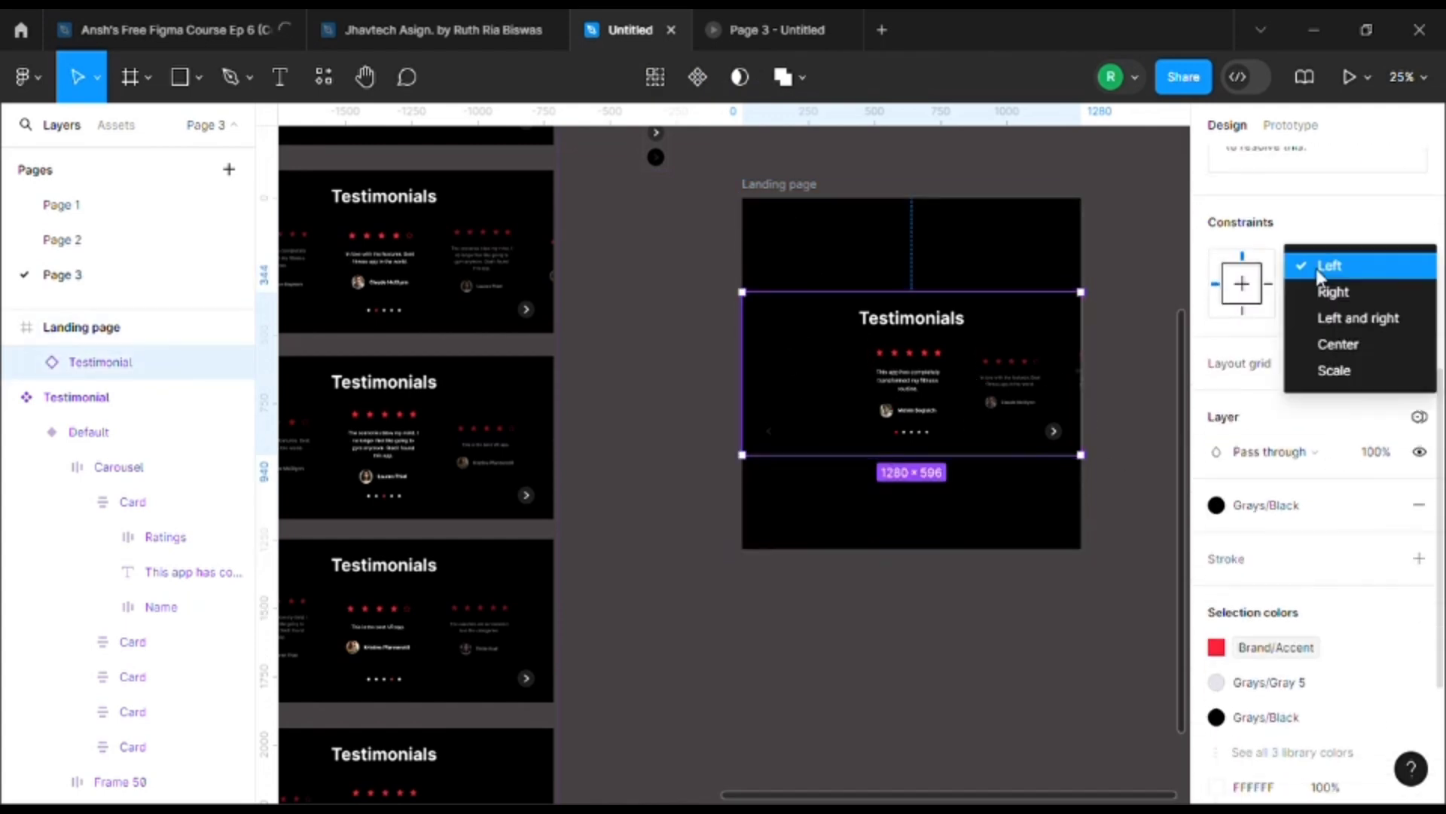
{"action": "left_click", "coordinate": [1380, 327]}
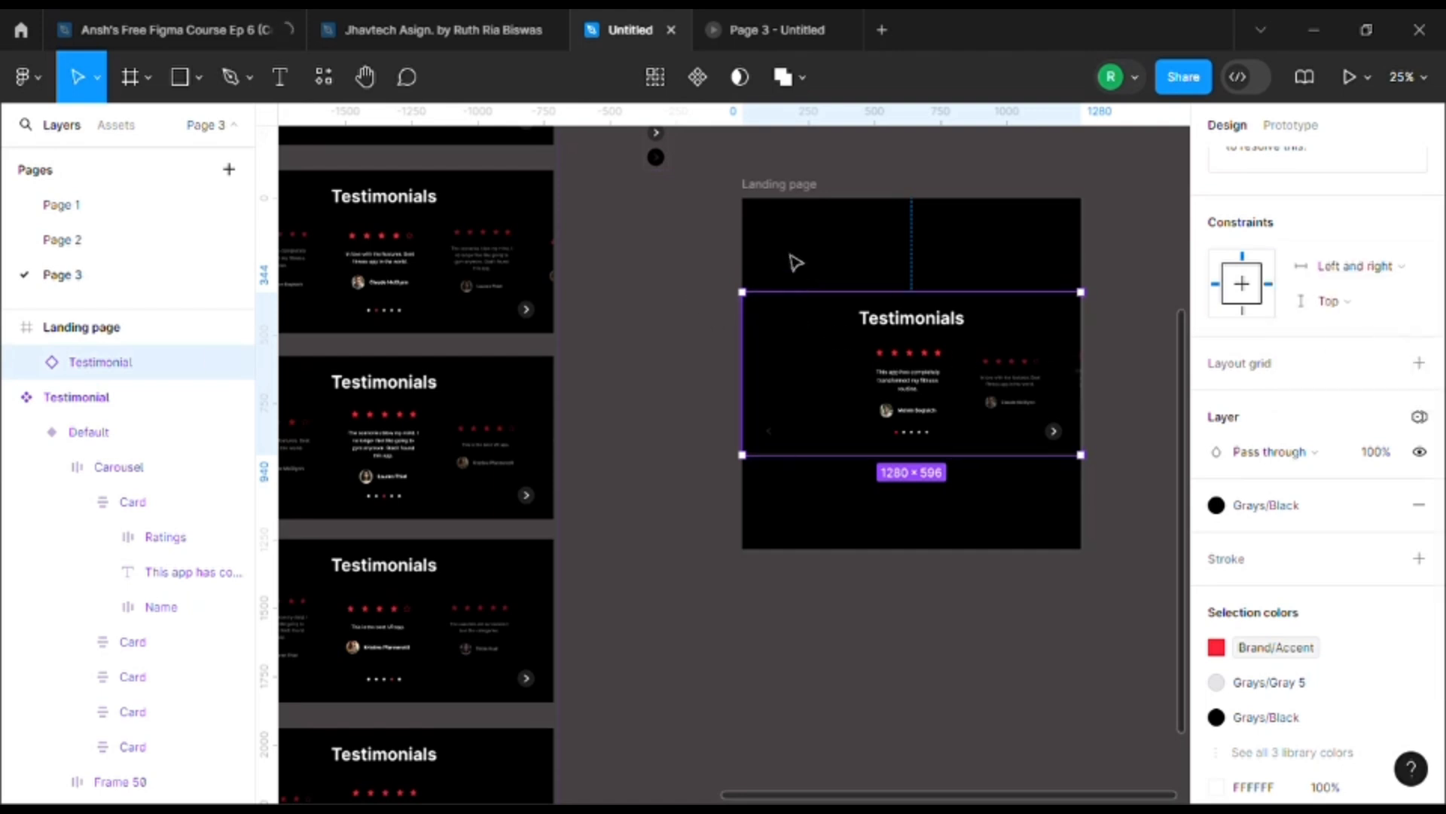
{"action": "left_click", "coordinate": [776, 184]}
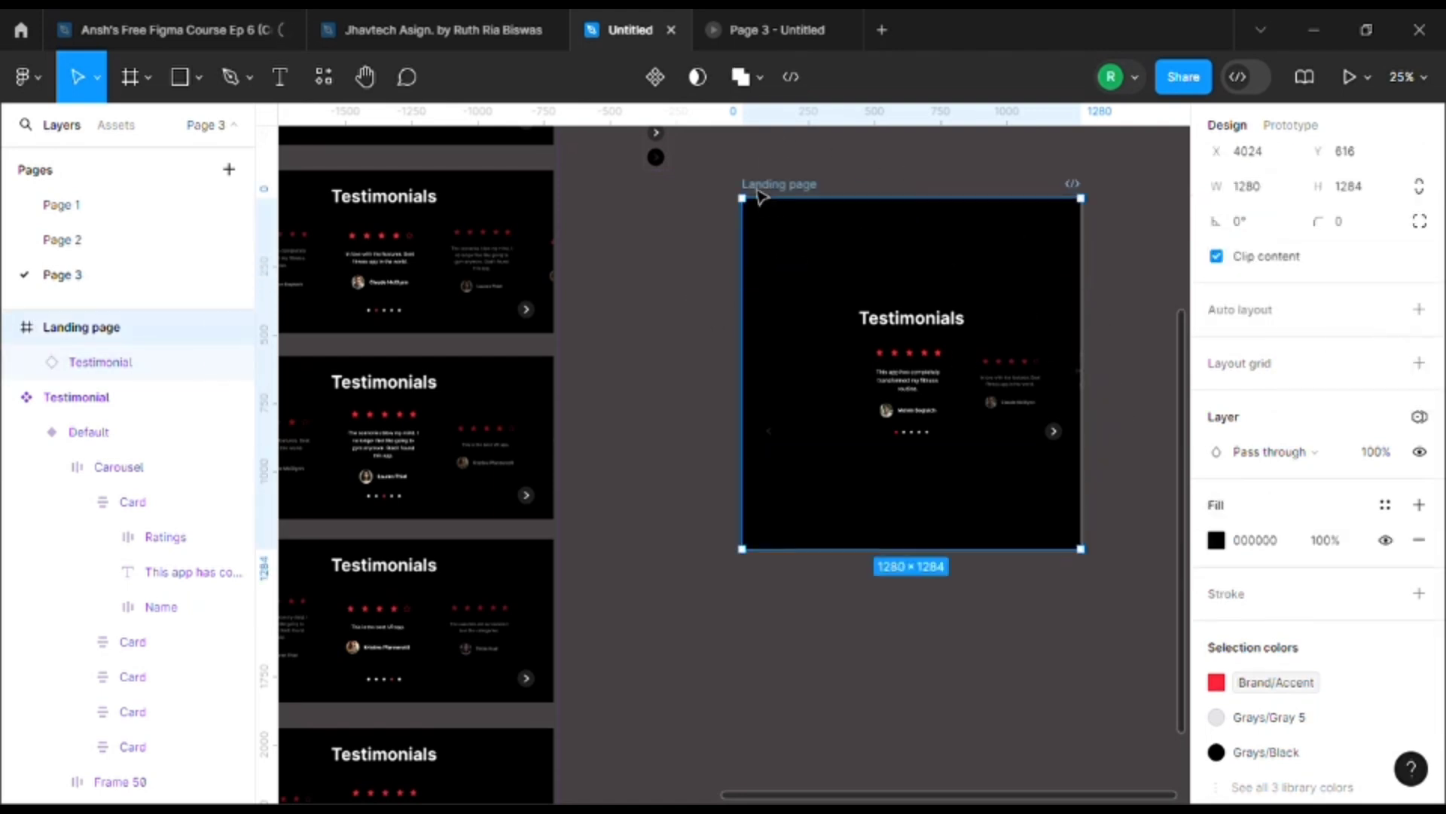
Step: Resize the Landing page frame narrower and wider (863, 360, 502), ending at 1031 wide
{"action": "left_click_drag", "start_coordinate": [1089, 337], "coordinate": [981, 328]}
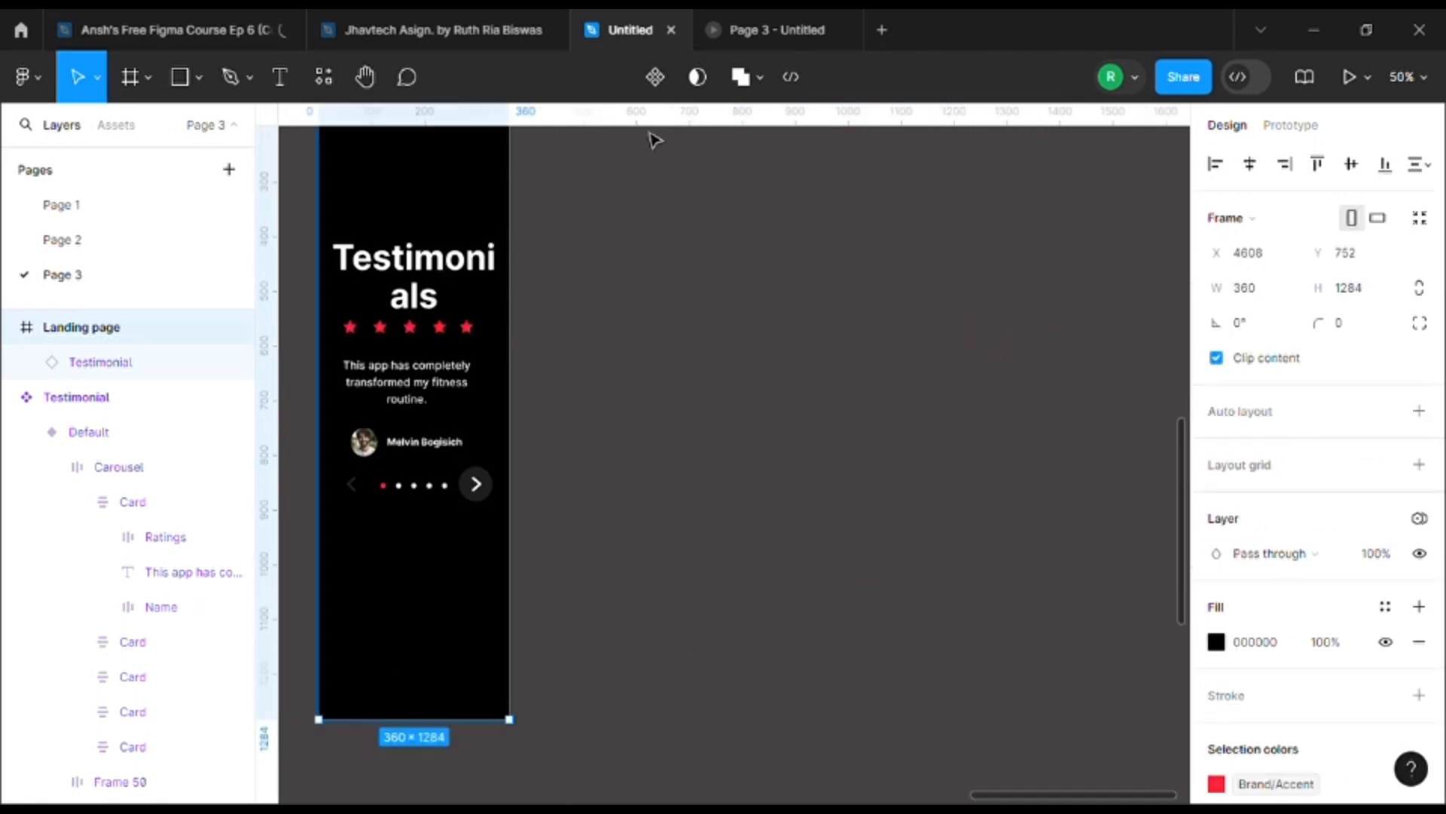
{"action": "left_click_drag", "start_coordinate": [475, 585], "coordinate": [716, 658]}
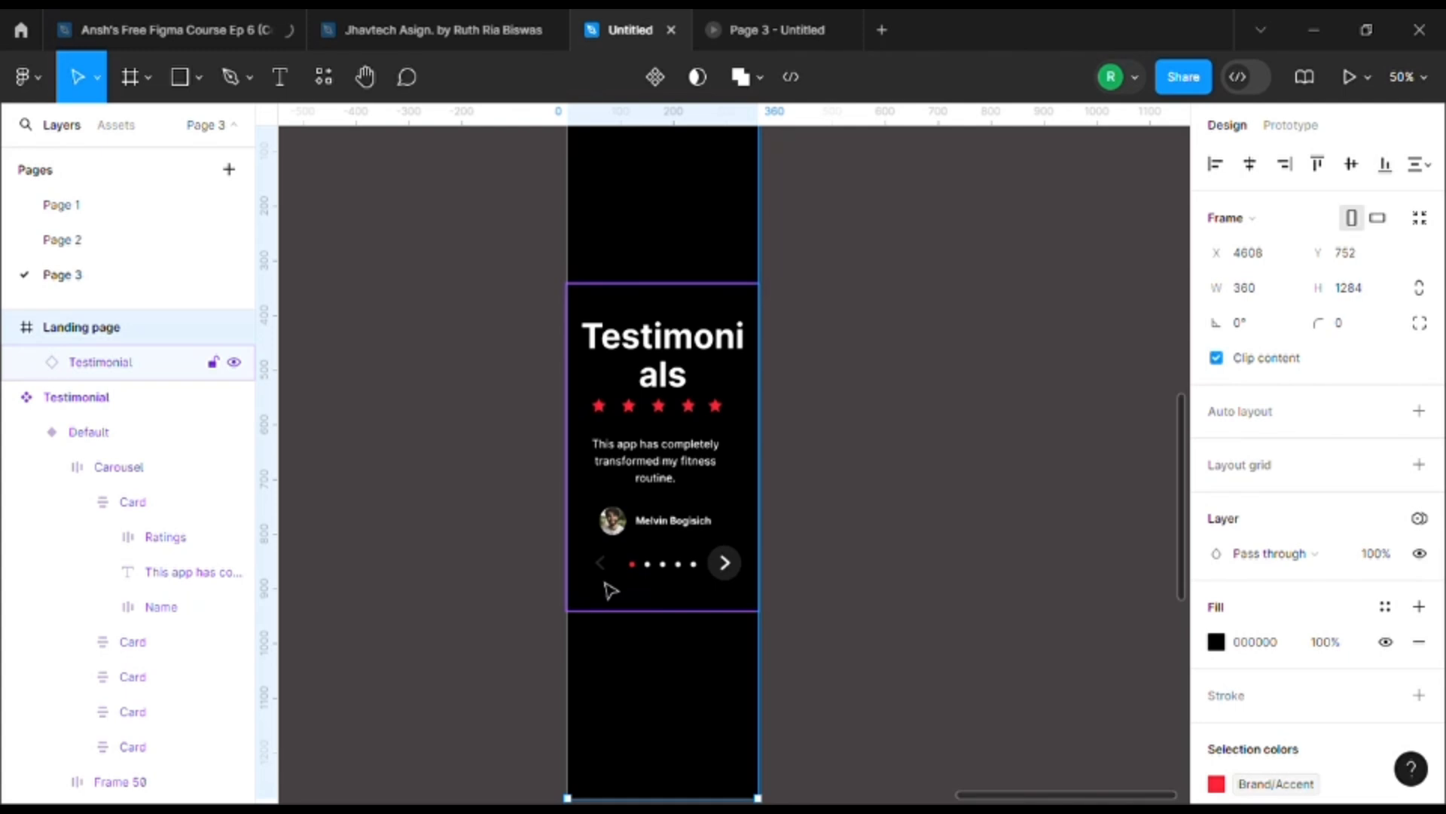
{"action": "scroll", "coordinate": [649, 274], "scroll_direction": "up", "scroll_amount": 3}
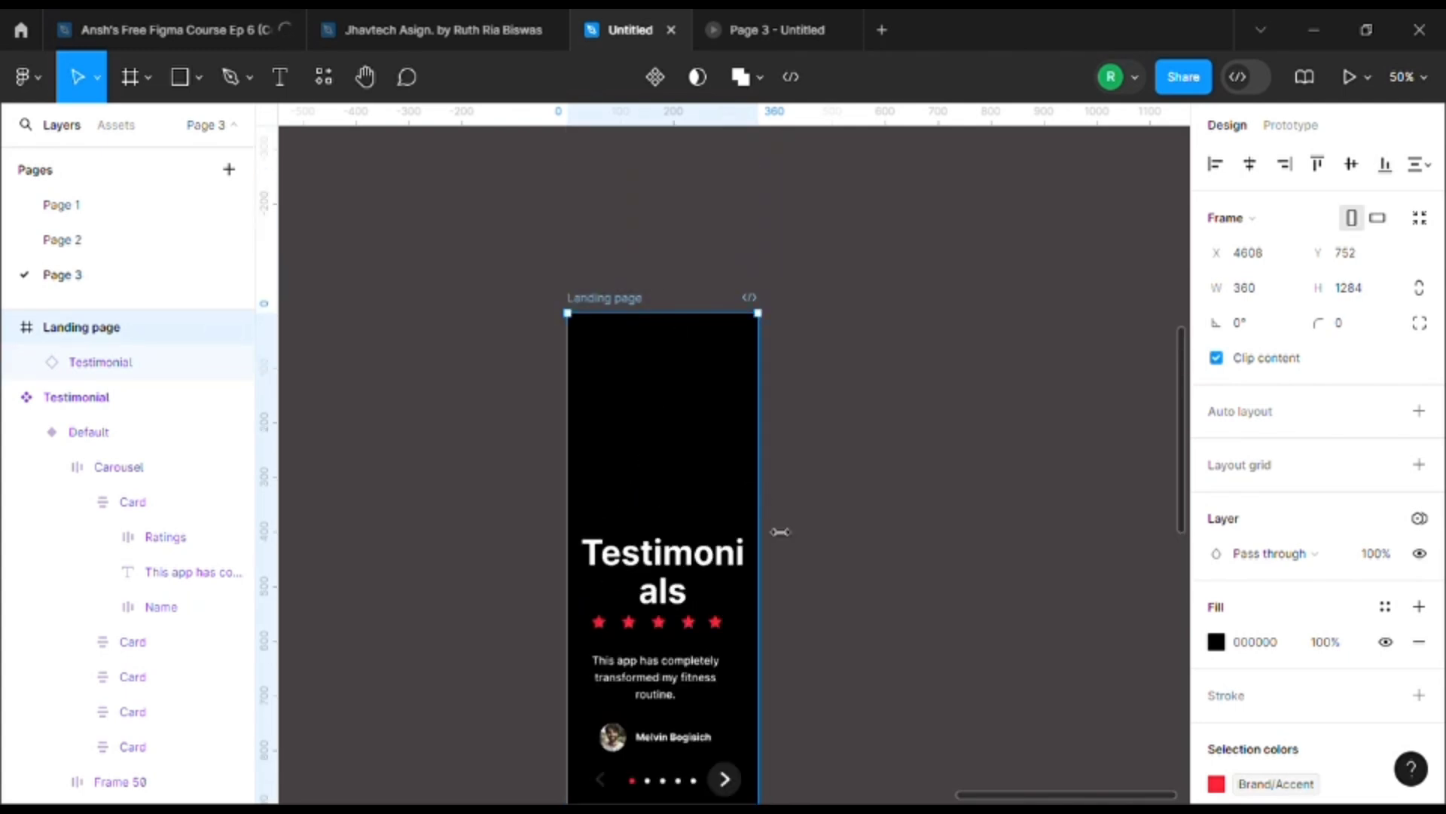
{"action": "scroll", "coordinate": [780, 530], "scroll_direction": "down", "scroll_amount": 3}
{"action": "left_click_drag", "start_coordinate": [780, 528], "coordinate": [1113, 539]}
{"action": "scroll", "coordinate": [657, 271], "scroll_direction": "up", "scroll_amount": 2}
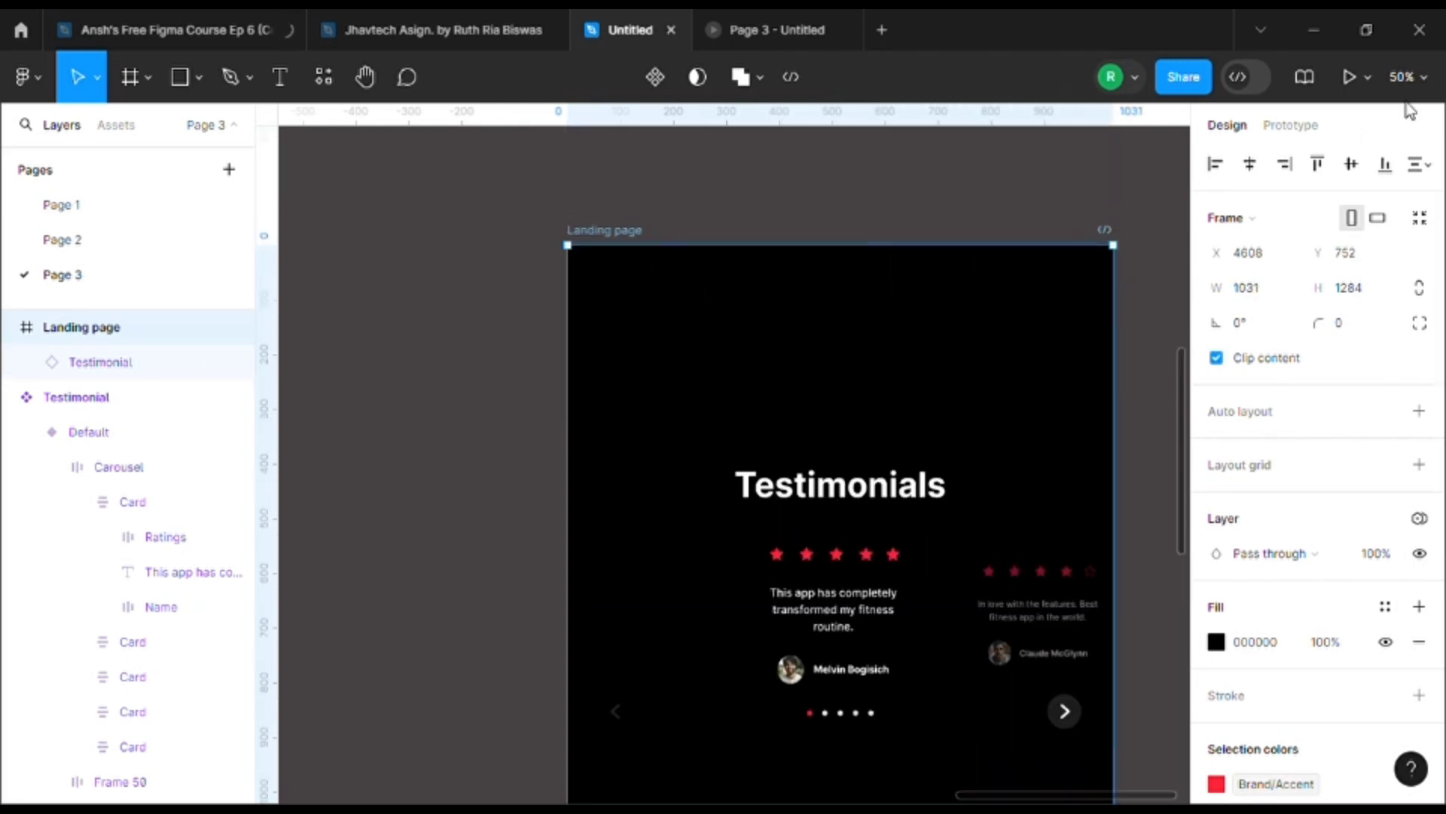
Step: Start the prototype preview and advance the carousel through three testimonials
{"action": "left_click", "coordinate": [1350, 76]}
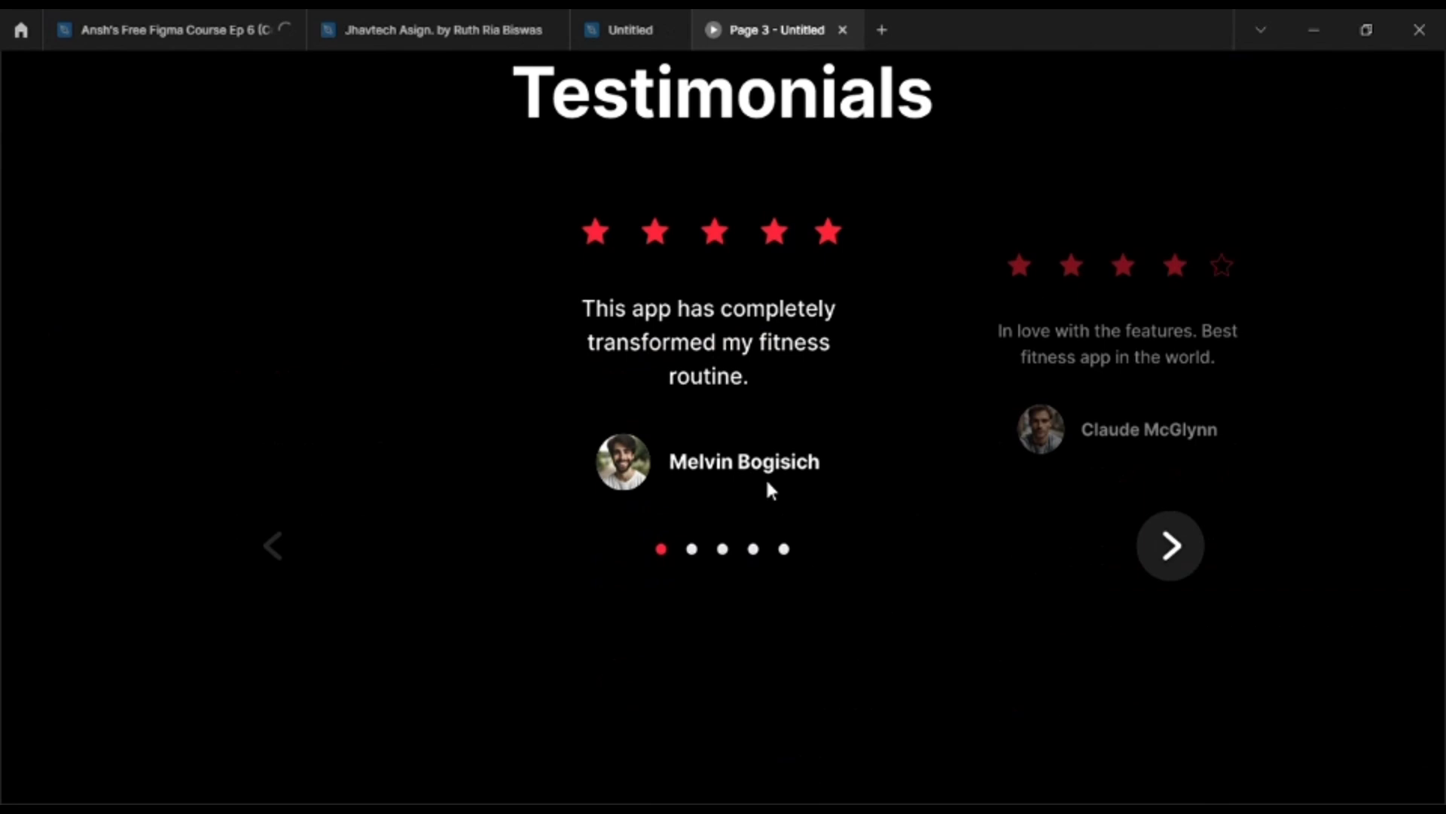
{"action": "left_click", "coordinate": [1175, 547]}
{"action": "left_click", "coordinate": [1176, 550]}
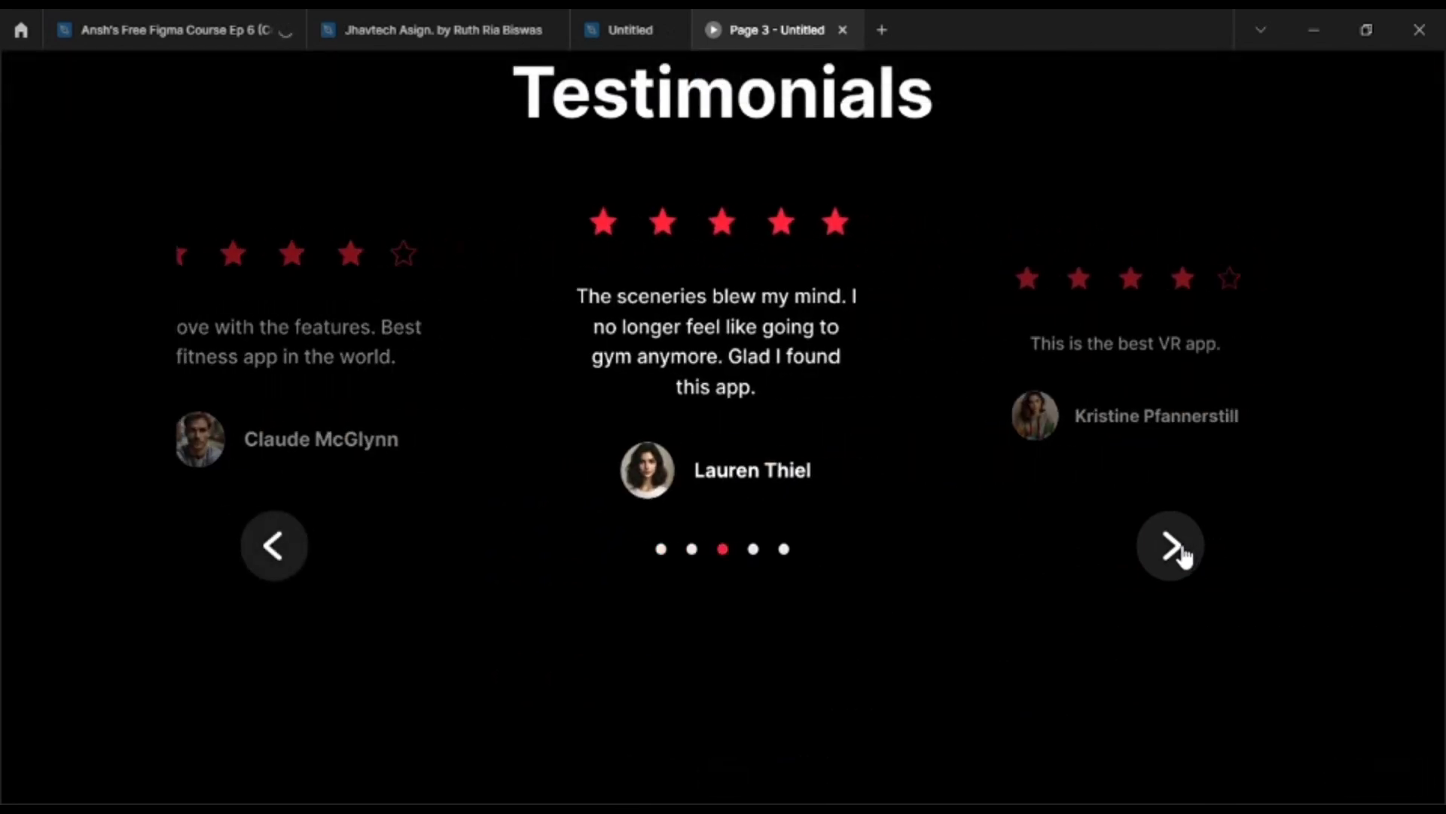
{"action": "left_click", "coordinate": [1179, 555]}
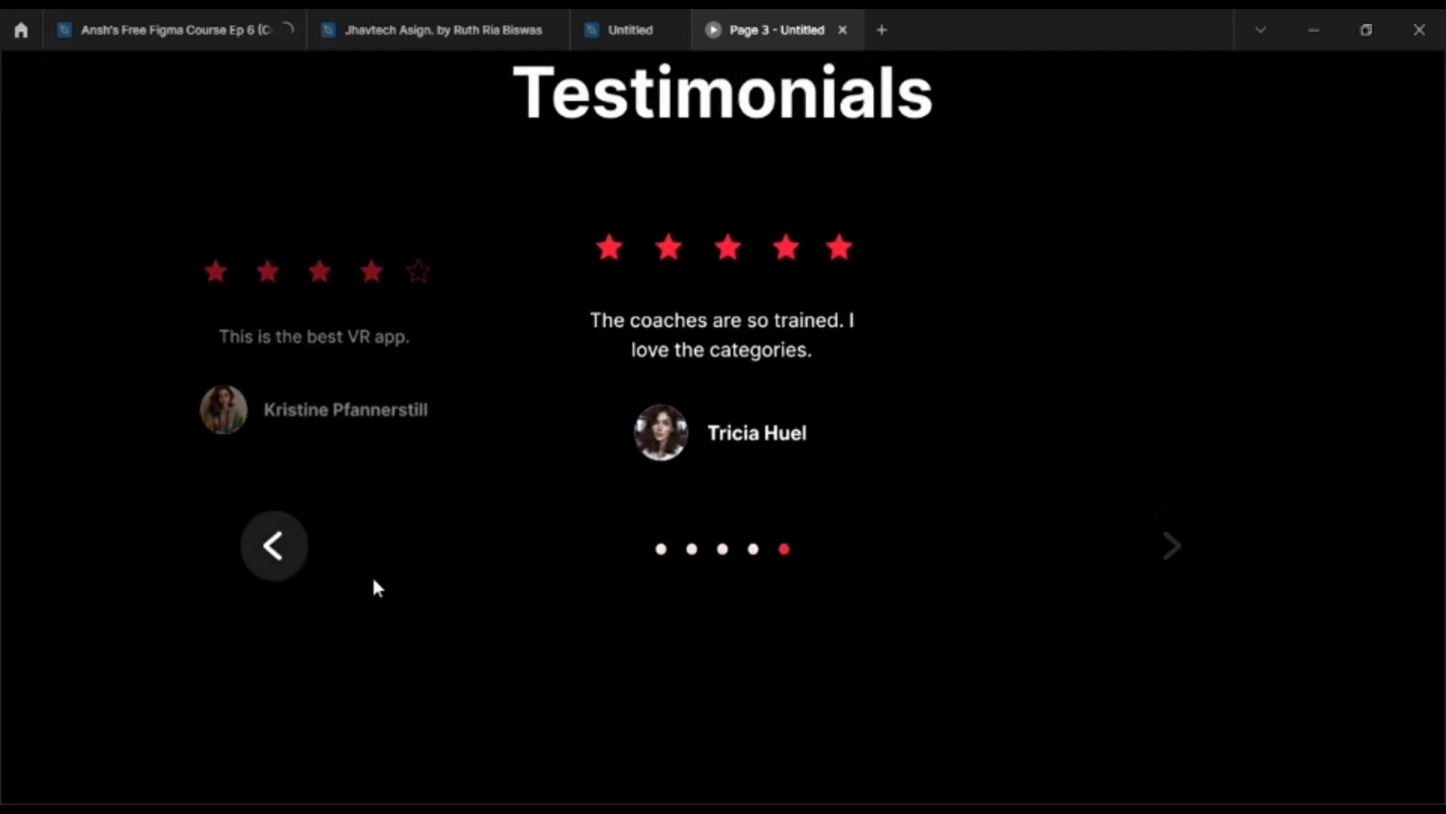
Step: Step the carousel back to the first testimonial
{"action": "left_click", "coordinate": [286, 552]}
{"action": "left_click", "coordinate": [286, 552]}
{"action": "left_click", "coordinate": [290, 553]}
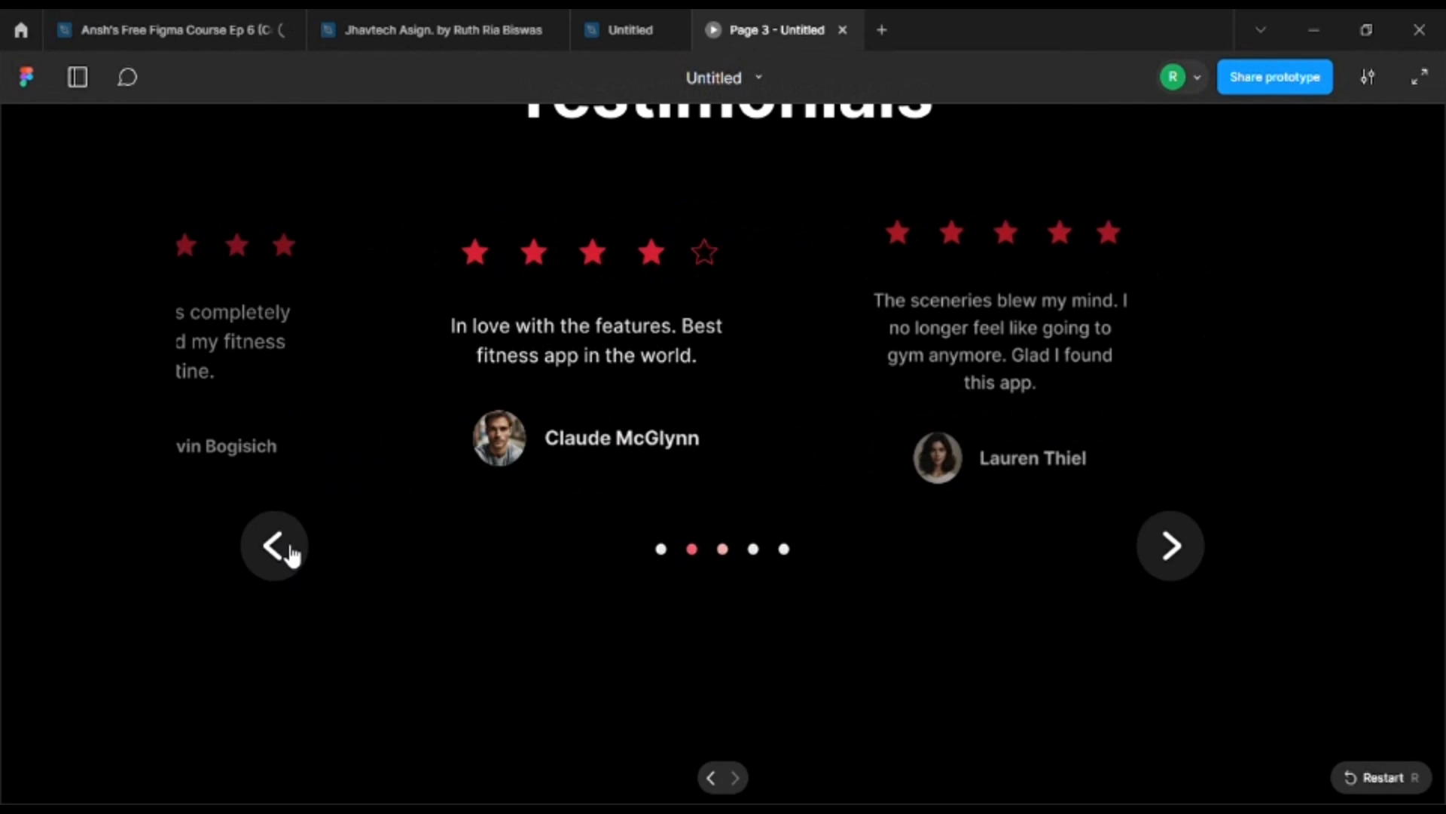
{"action": "left_click", "coordinate": [281, 543]}
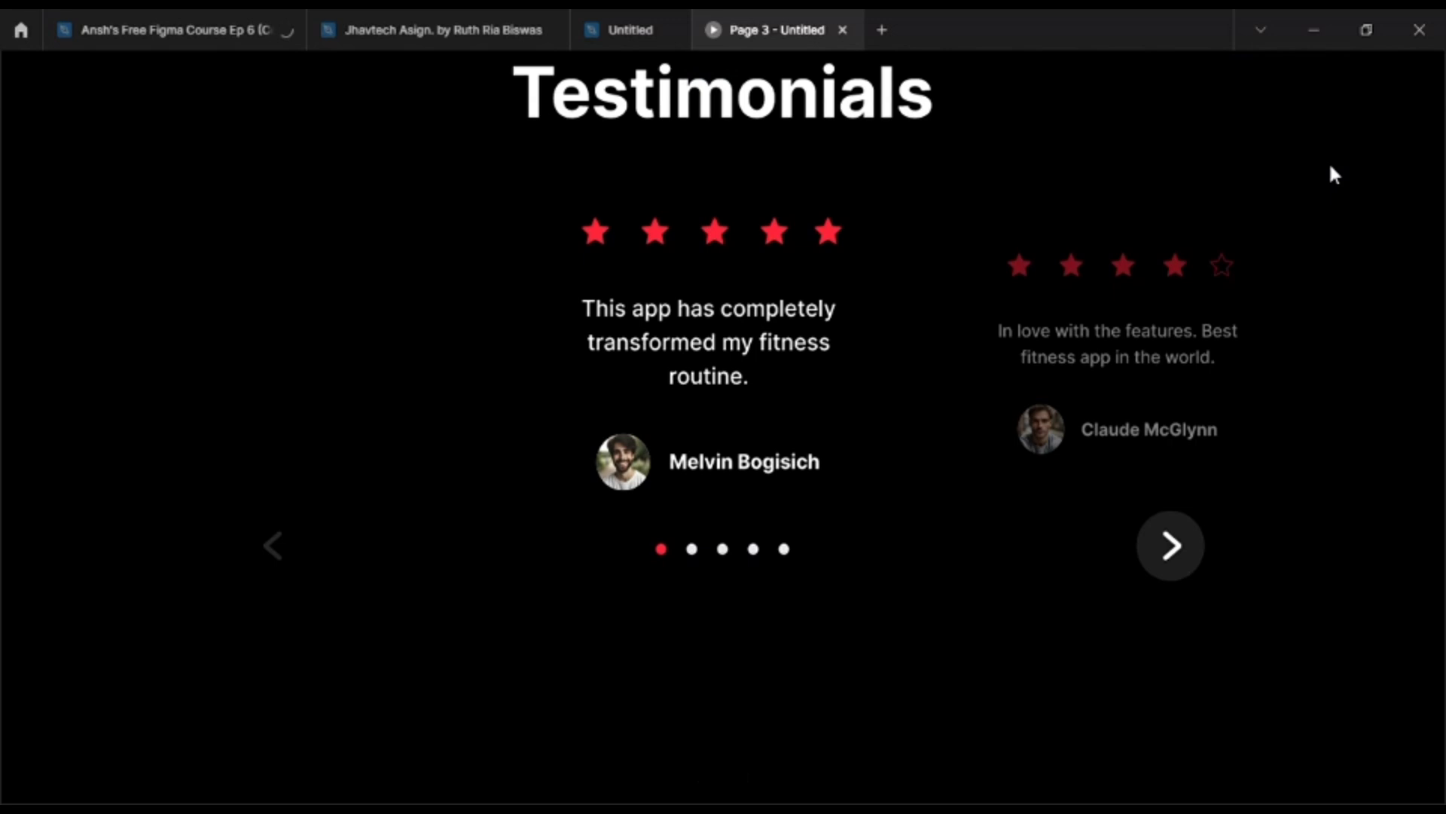
{"action": "scroll", "coordinate": [930, 265], "scroll_direction": "up", "scroll_amount": 3}
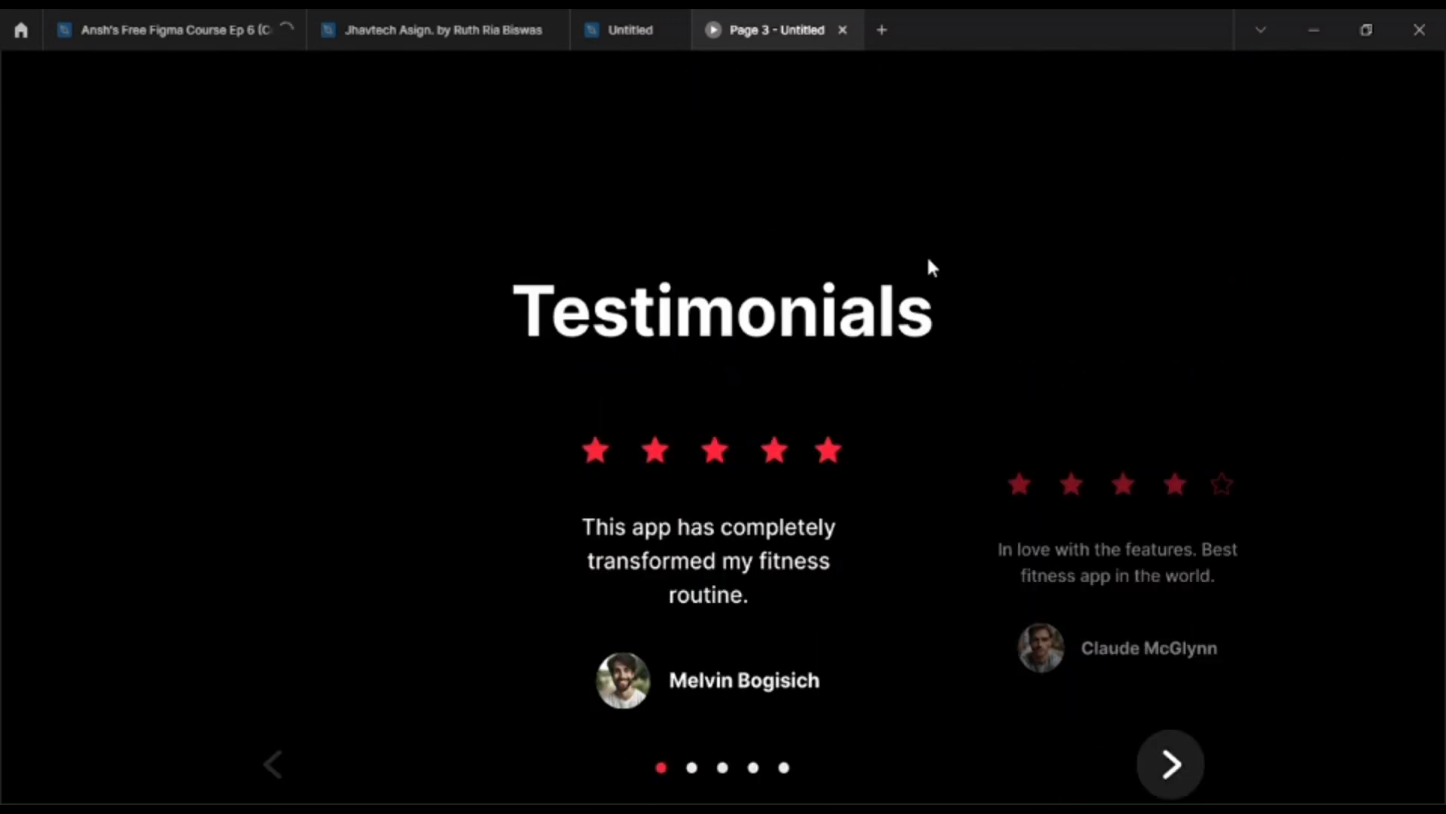